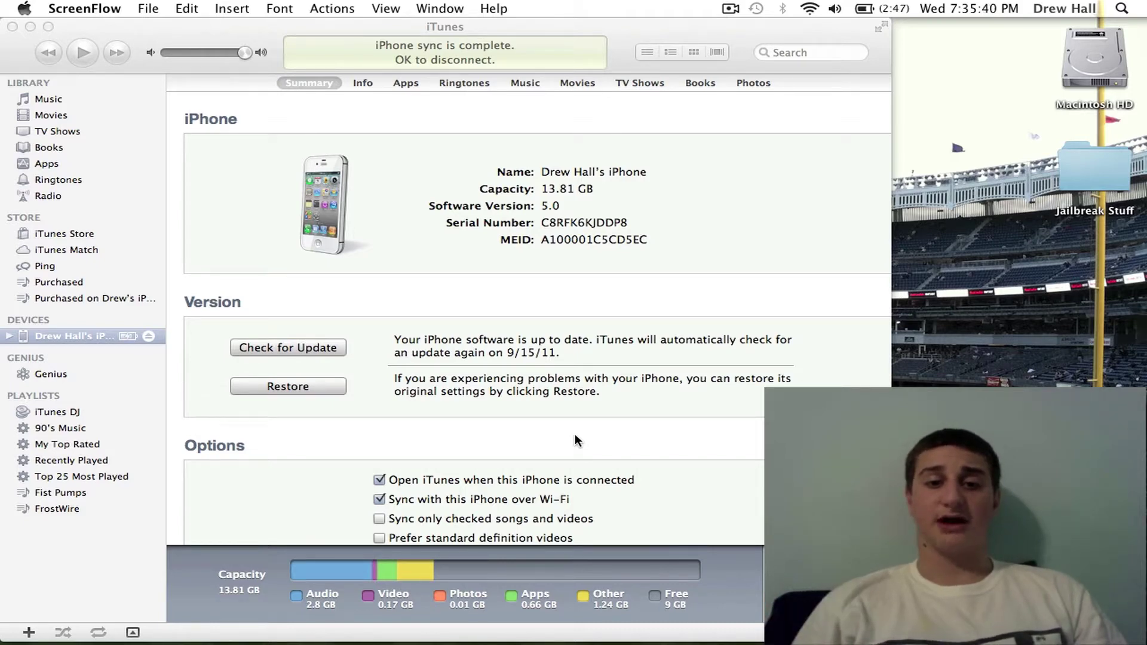
# Step: Bring iTunes to the front to view the synced iPhone's Summary, reporting iOS 5.0
pyautogui.click(576, 441)
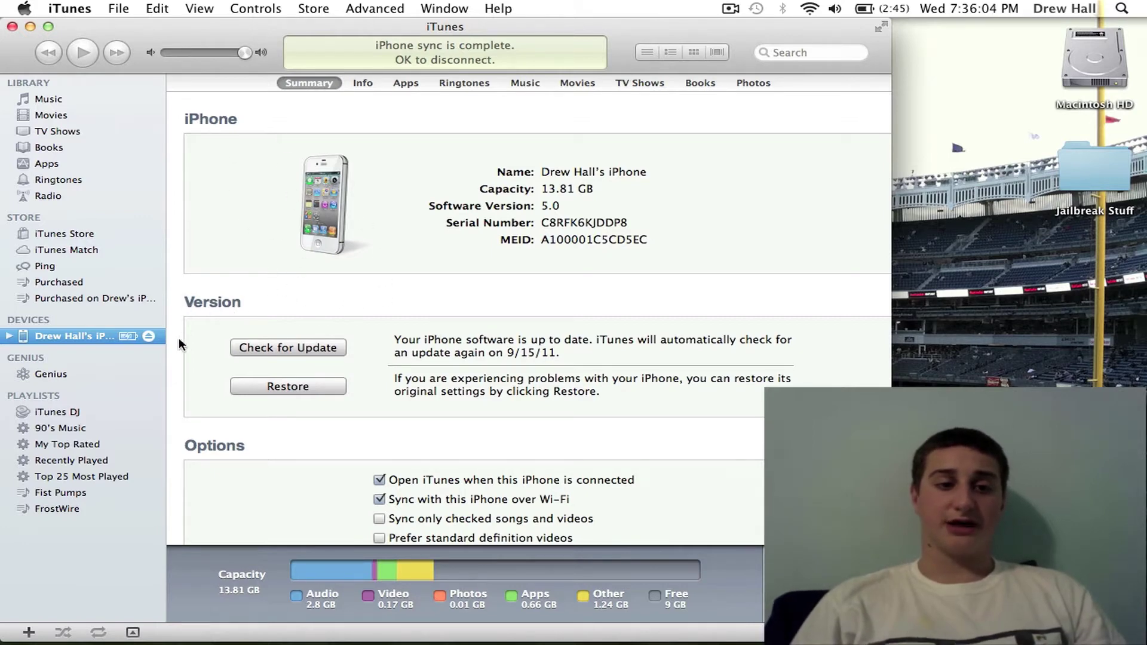
# Step: Quit iTunes and launch TinyUmbrella from the Applications stack in the Dock
pyautogui.click(92, 12)
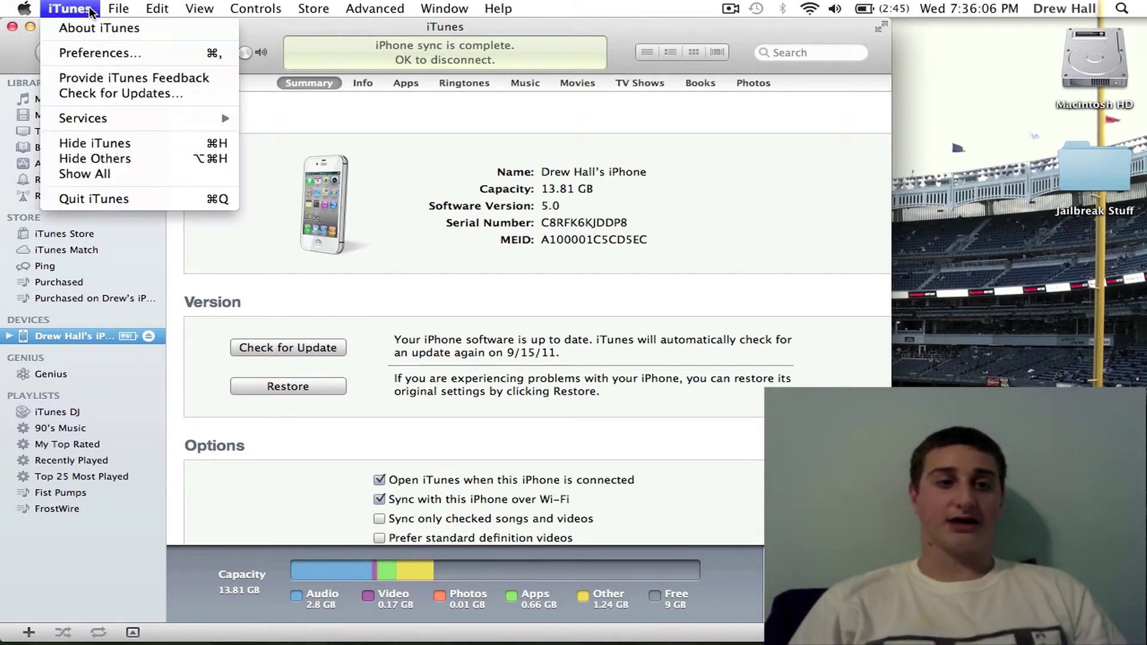
pyautogui.click(128, 199)
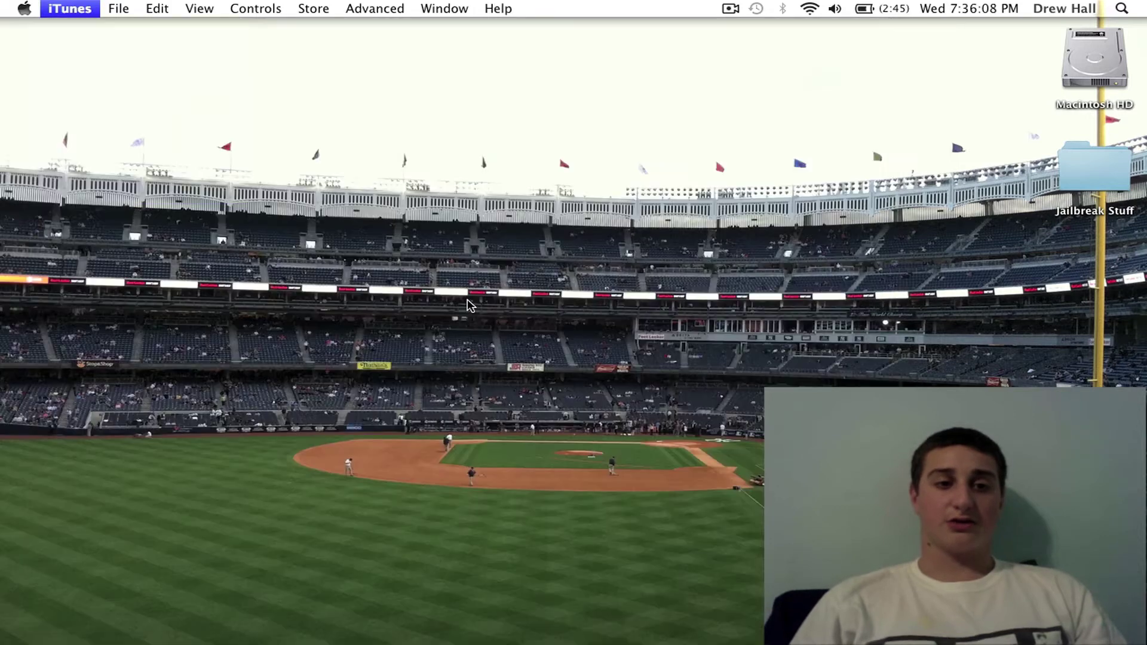
pyautogui.moveTo(663, 639)
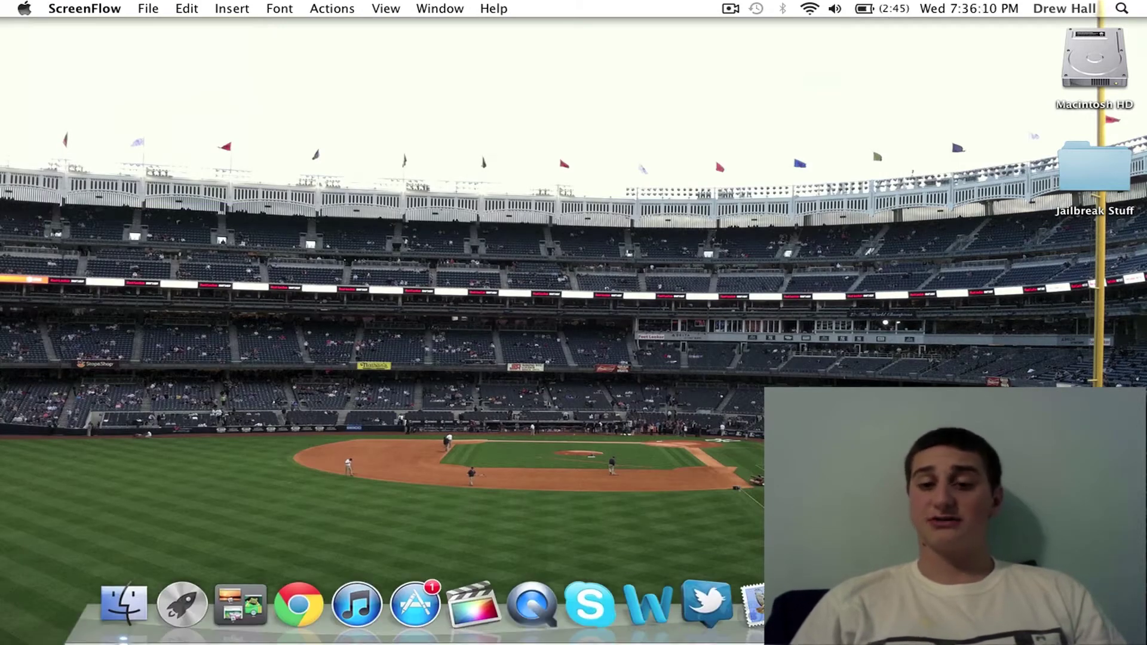
pyautogui.click(860, 603)
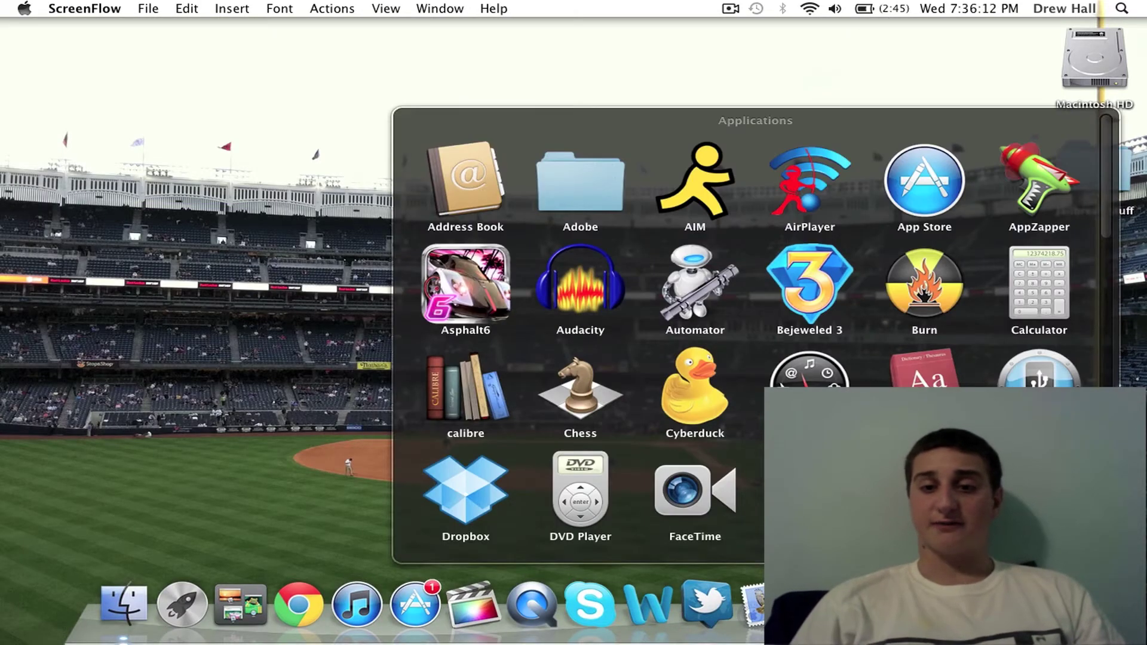
pyautogui.scroll(-15, 756, 334)
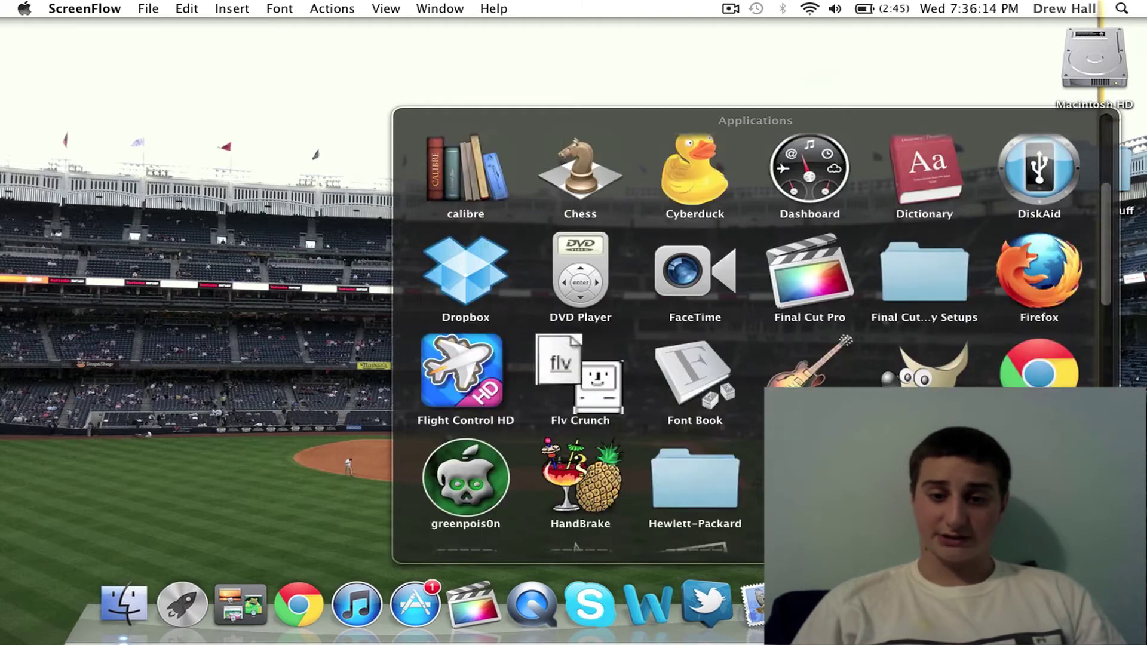
pyautogui.scroll(-3, 755, 335)
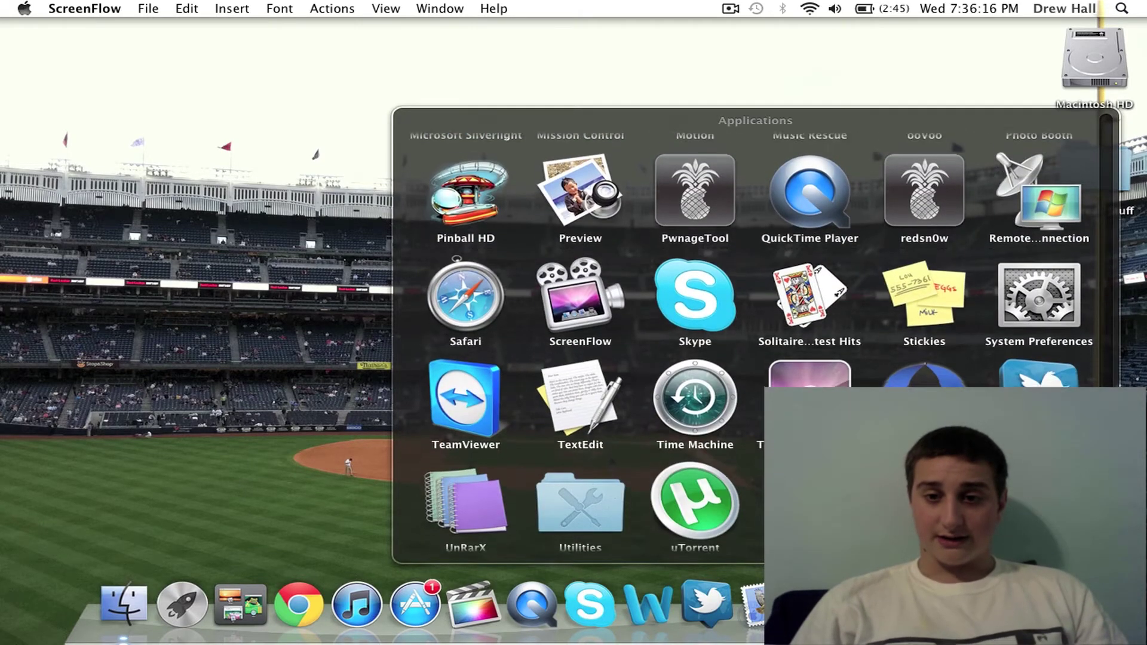
pyautogui.press('Escape')
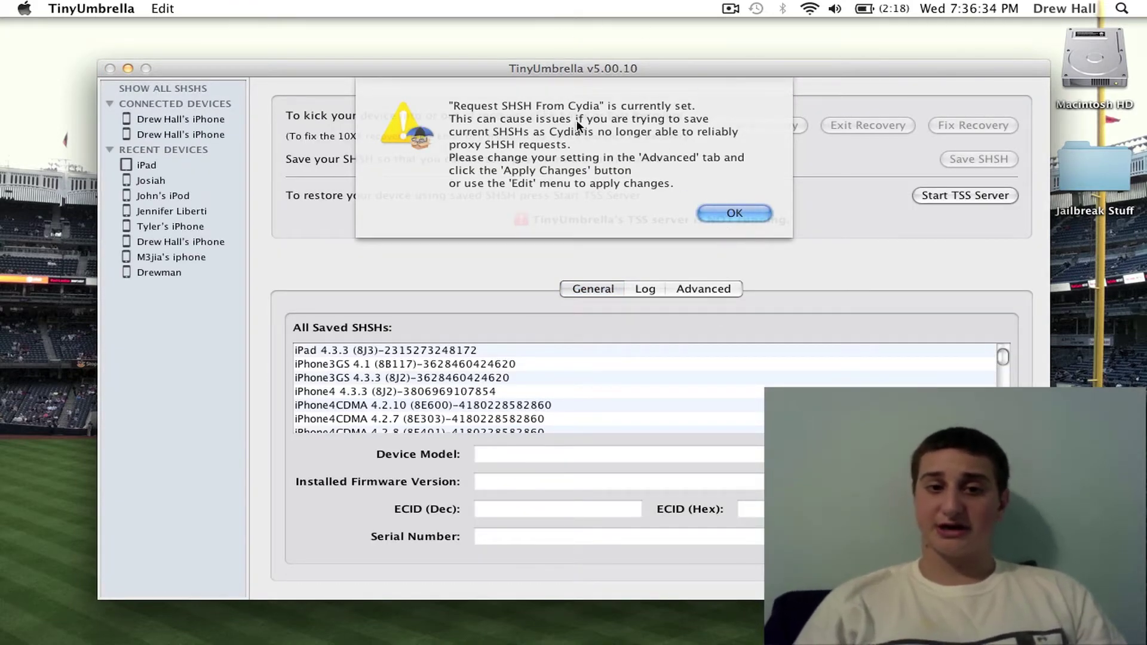
# Step: Dismiss the Cydia SHSH warning and new-version notice, then check the Advanced settings
pyautogui.click(734, 213)
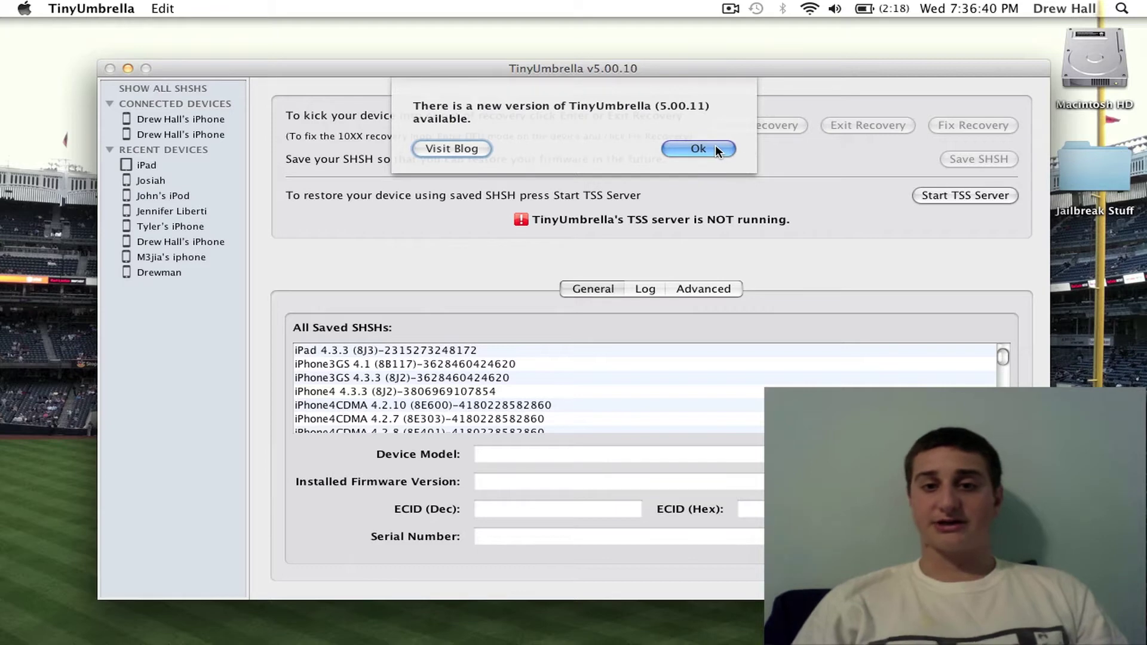
pyautogui.click(715, 147)
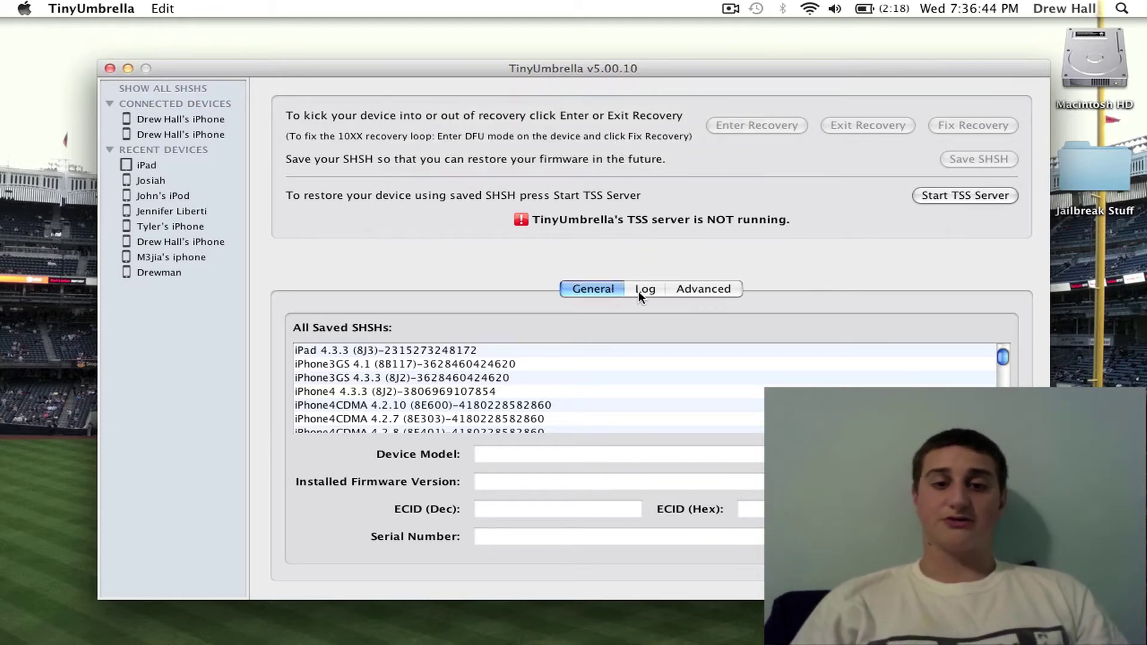
pyautogui.click(690, 289)
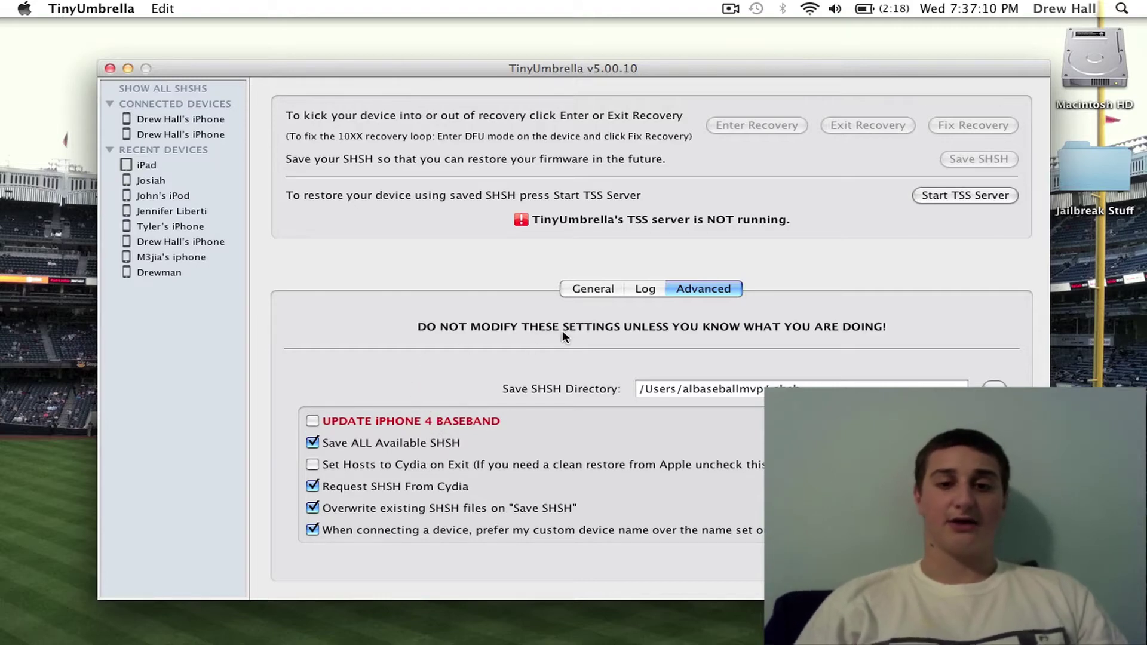
# Step: View the iPhone's saved 4.2.7–4.2.10 SHSH blobs on General, then quit TinyUmbrella
pyautogui.click(589, 295)
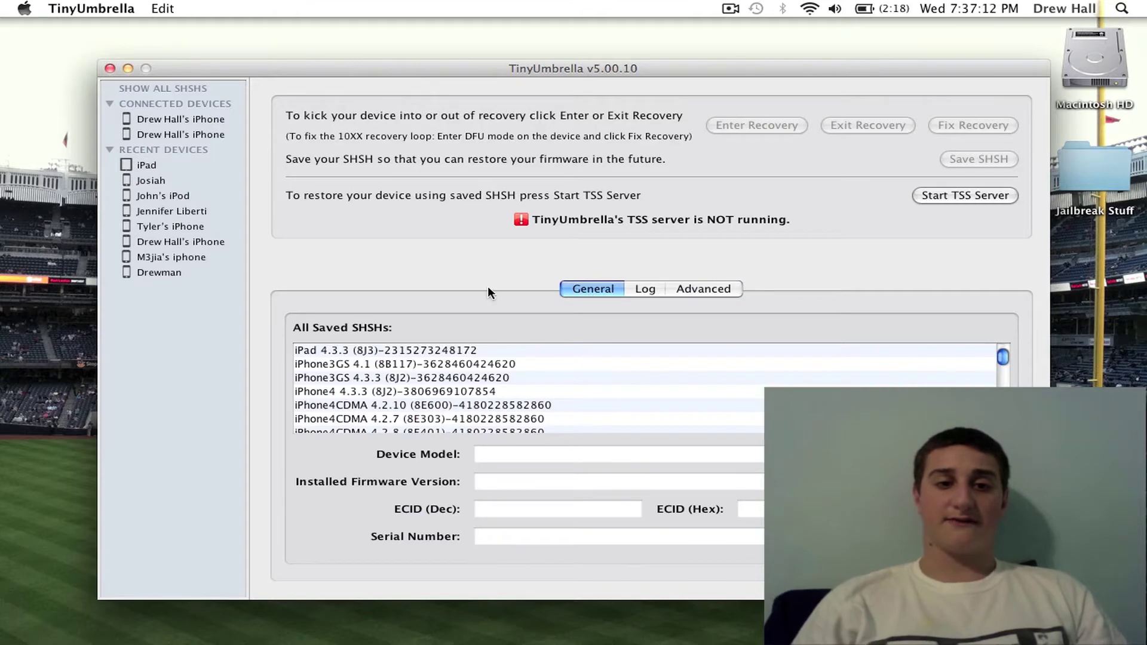
pyautogui.click(214, 121)
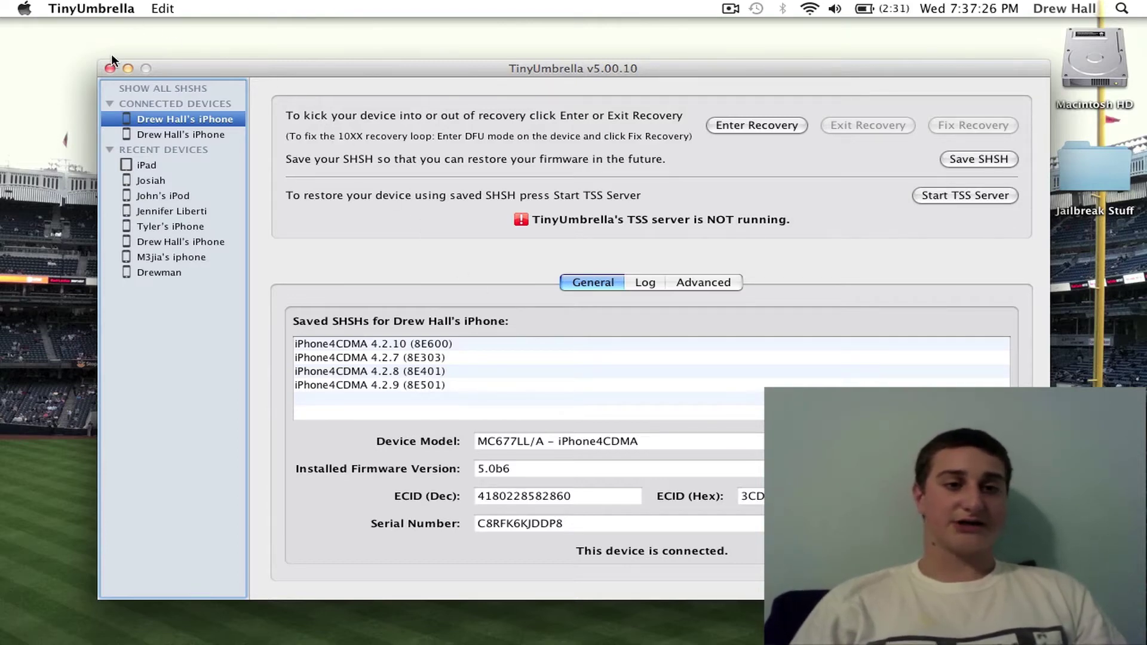
pyautogui.click(92, 7)
pyautogui.click(77, 133)
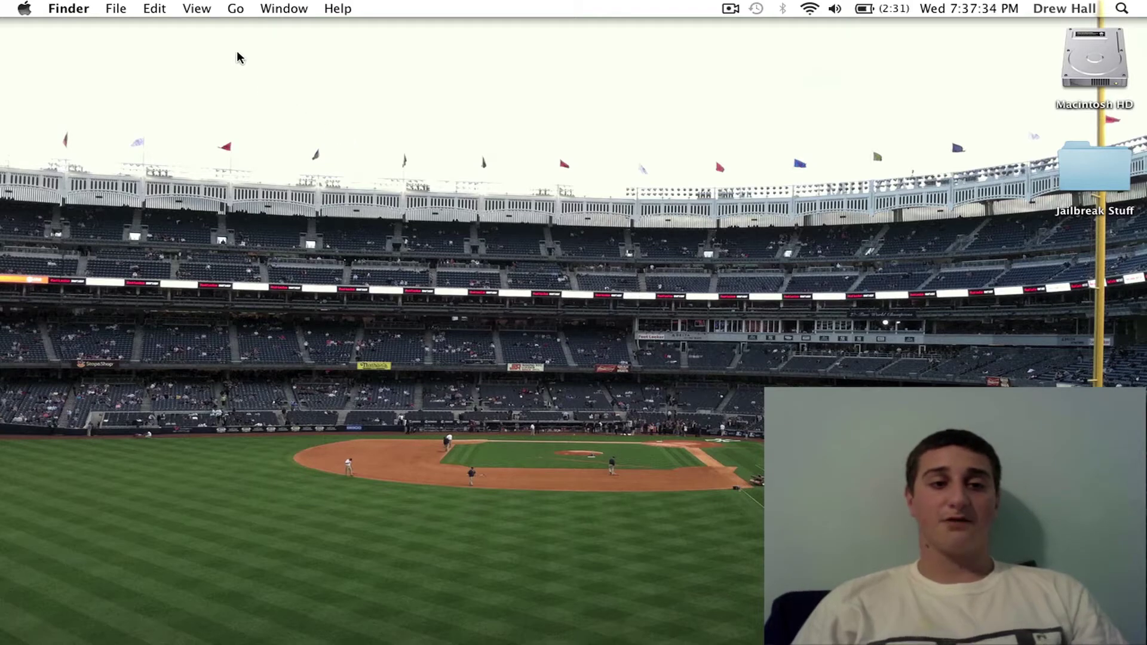
# Step: Go to the /private folder in Finder using Go to Folder
pyautogui.click(235, 8)
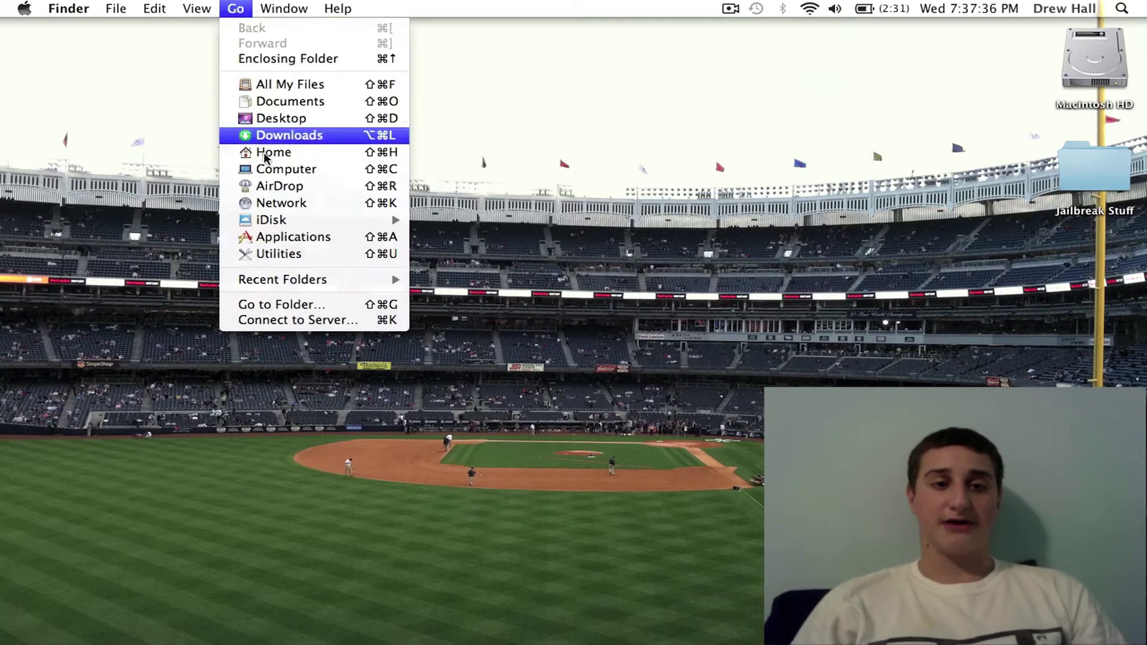
pyautogui.click(302, 304)
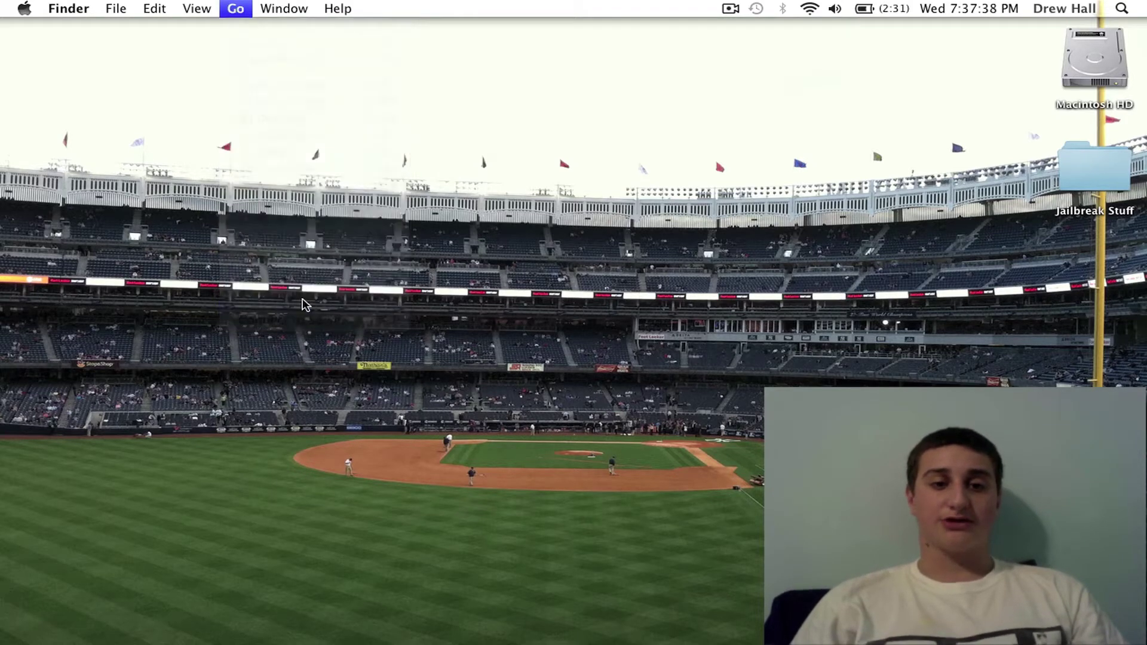
pyautogui.click(516, 208)
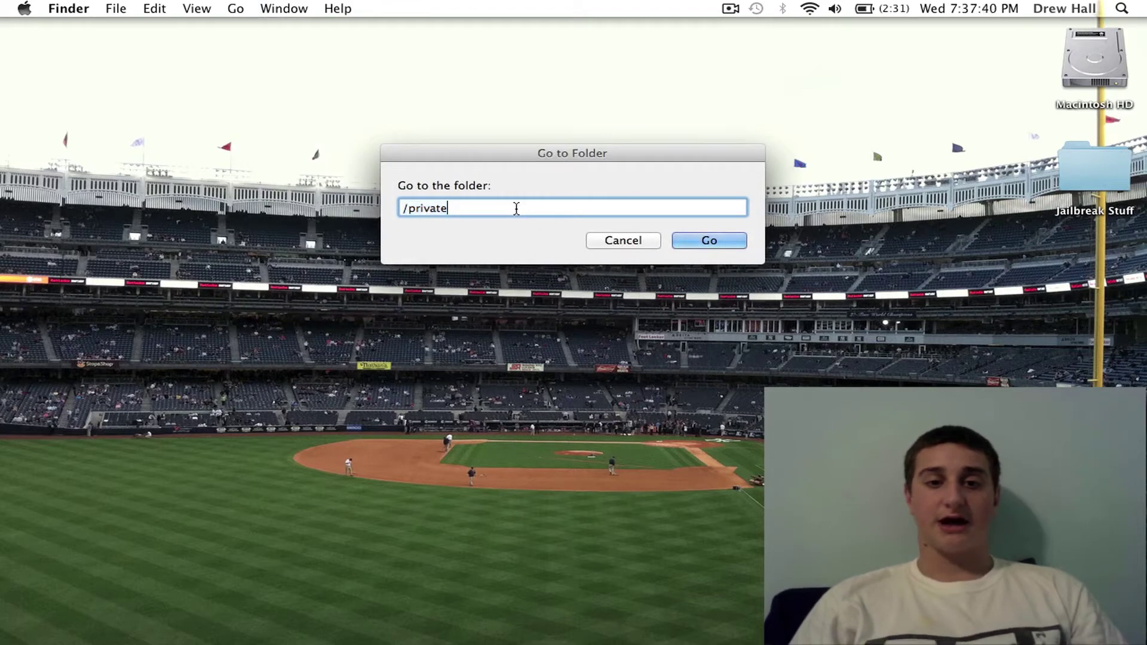
pyautogui.click(719, 240)
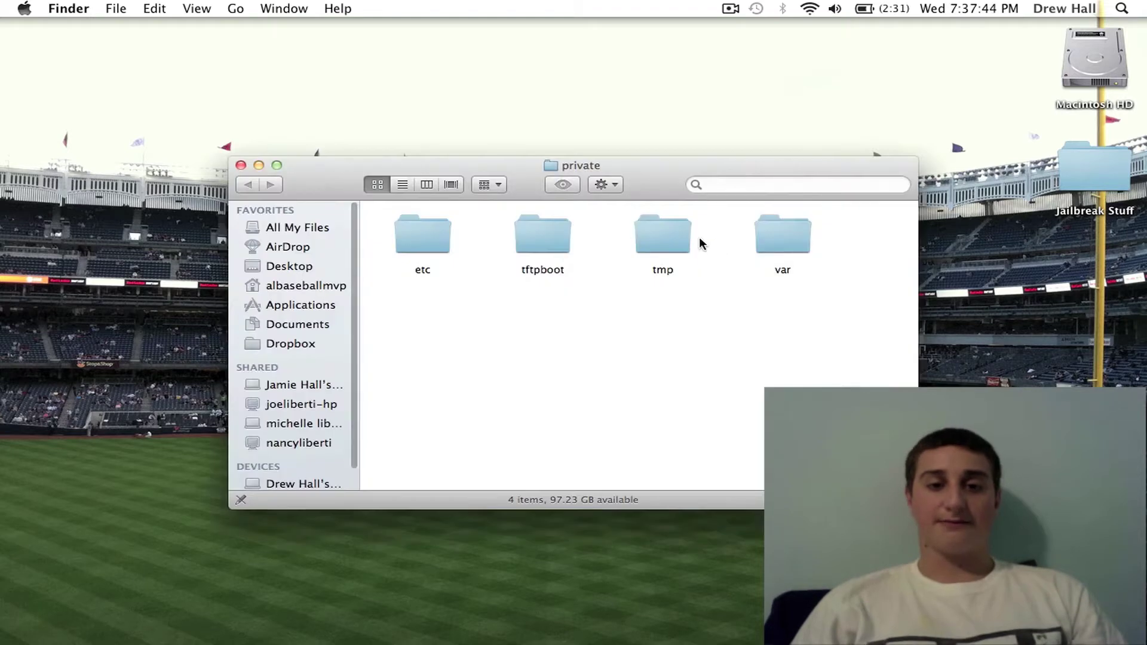
# Step: Unlock the etc folder's Info permissions with the admin password, keeping system at Read & Write
pyautogui.rightClick(427, 247)
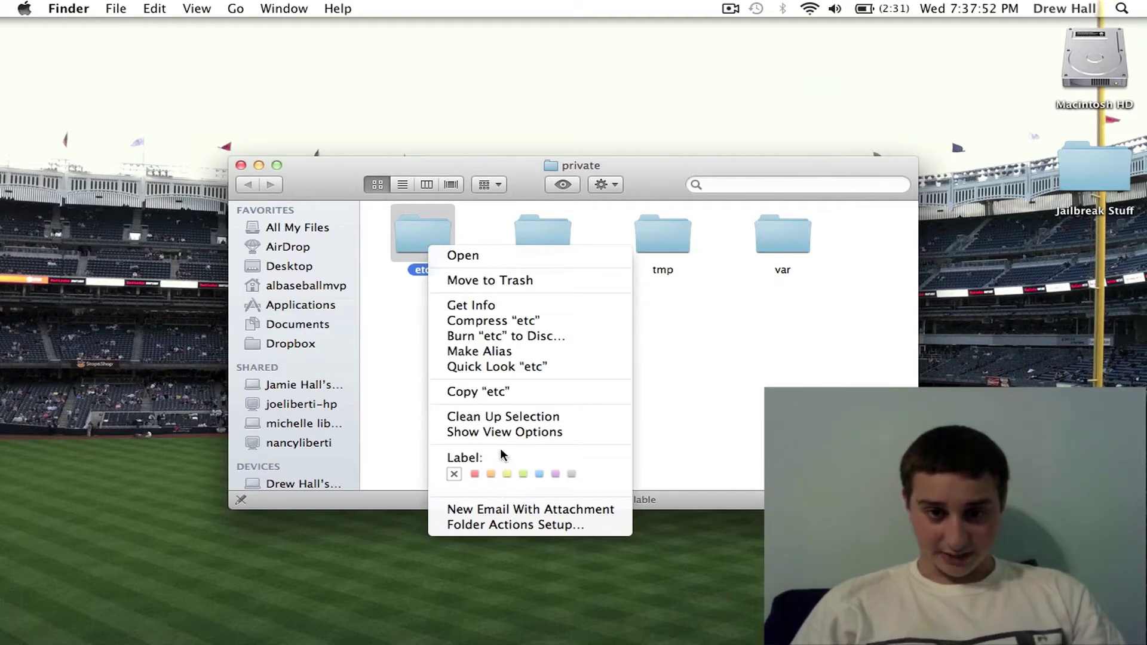
pyautogui.click(487, 311)
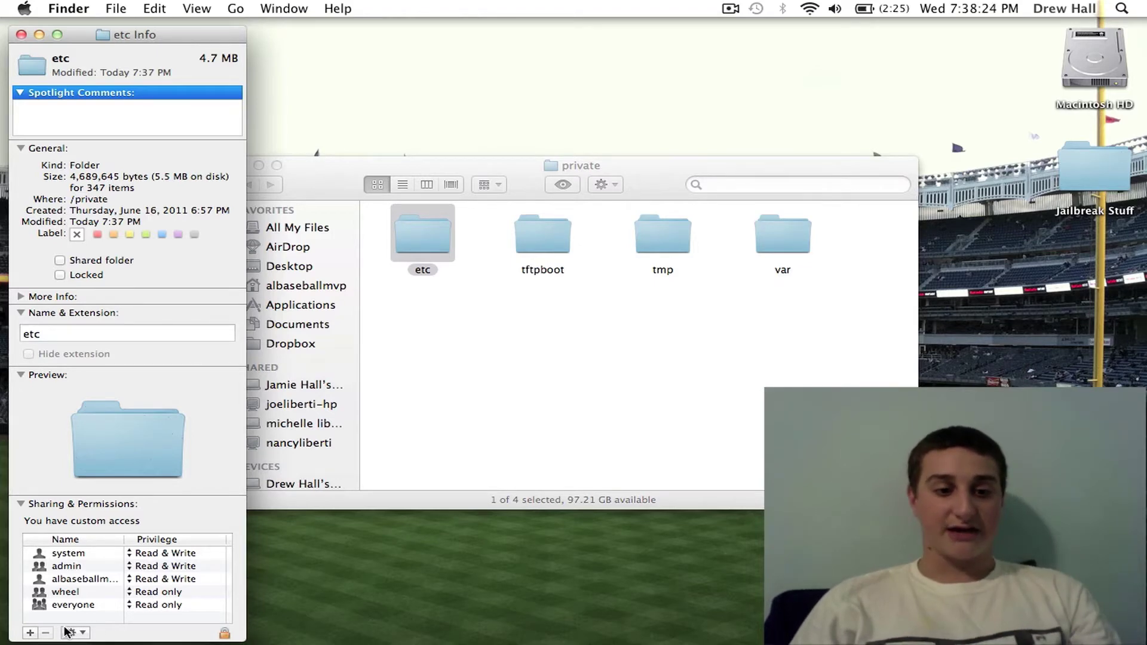
pyautogui.click(225, 634)
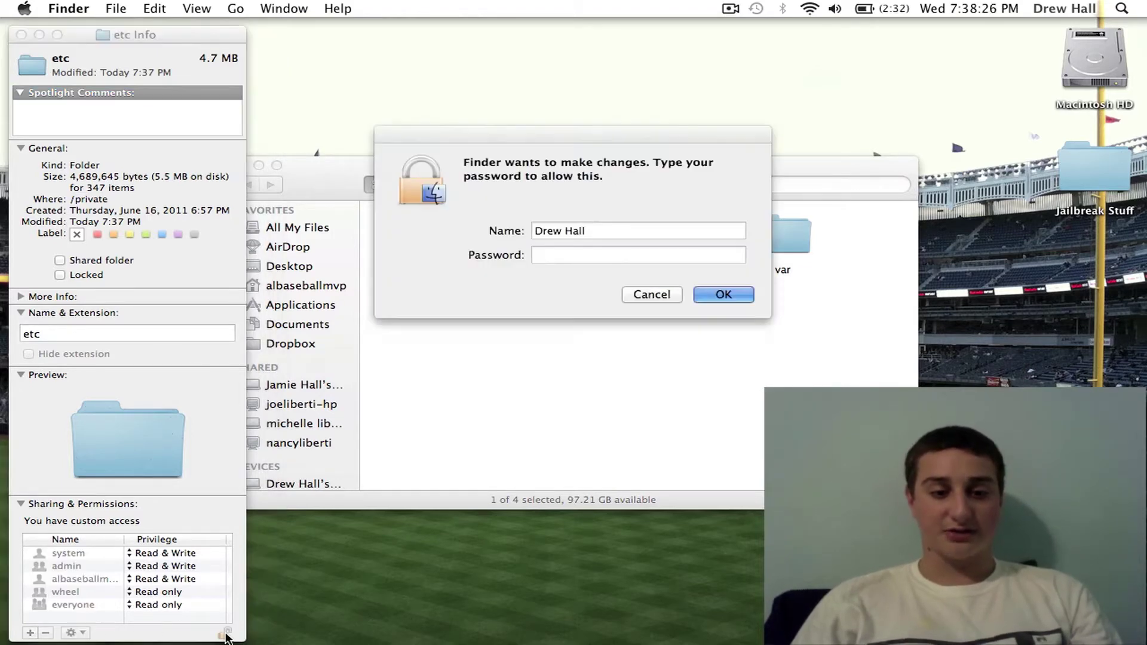
pyautogui.write('••••••••')
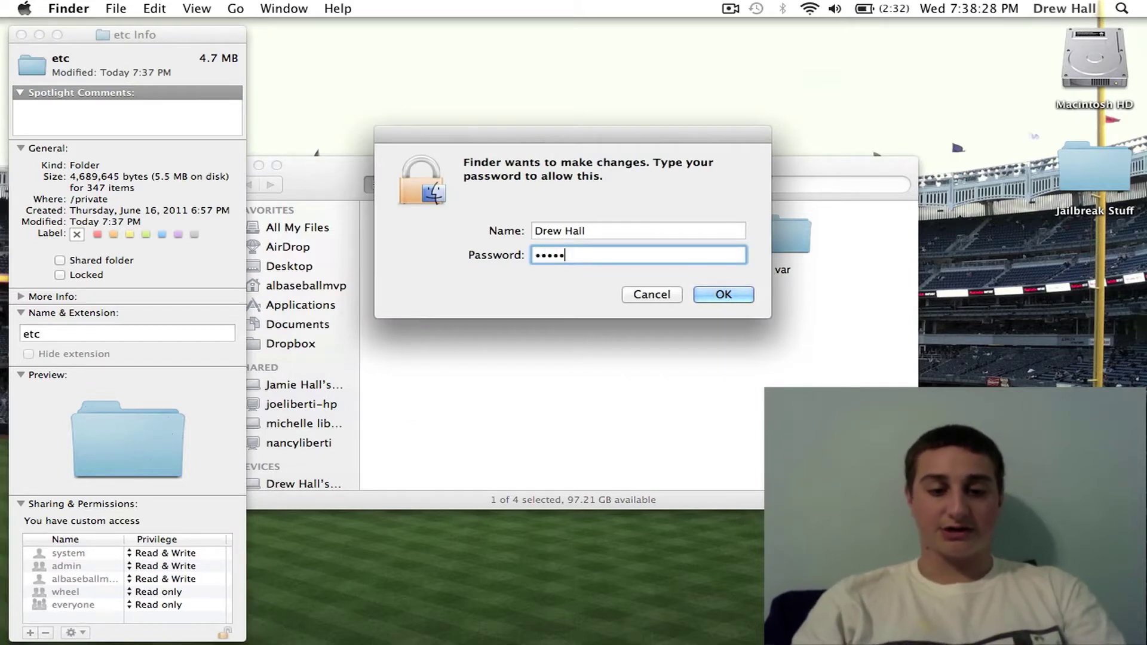
pyautogui.press('Return')
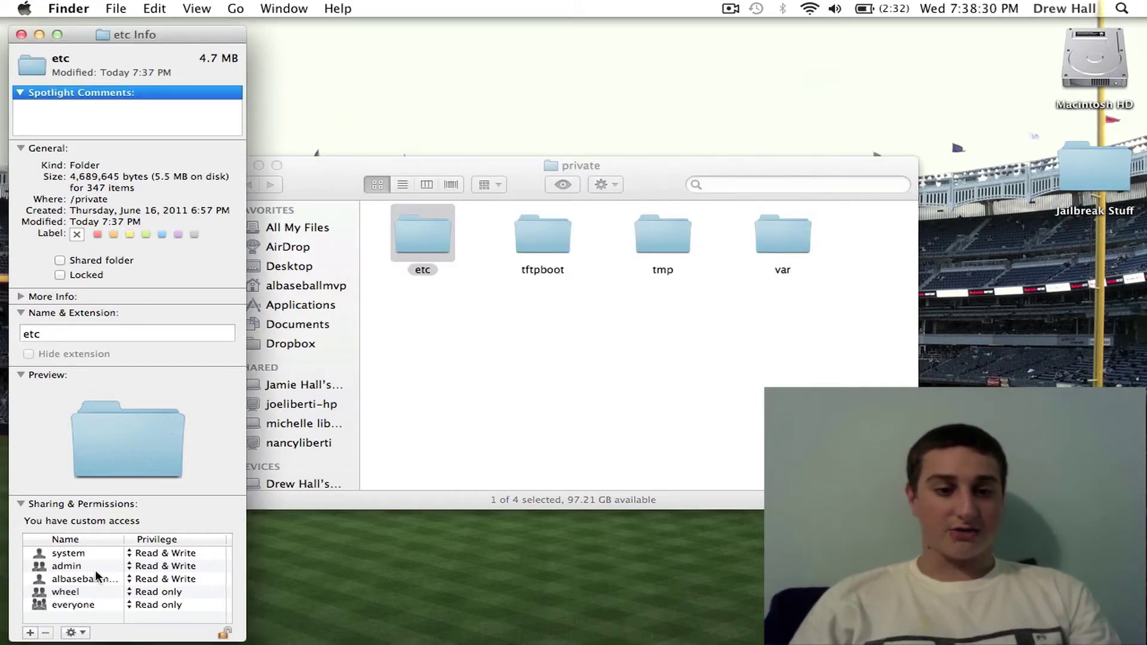
pyautogui.click(147, 554)
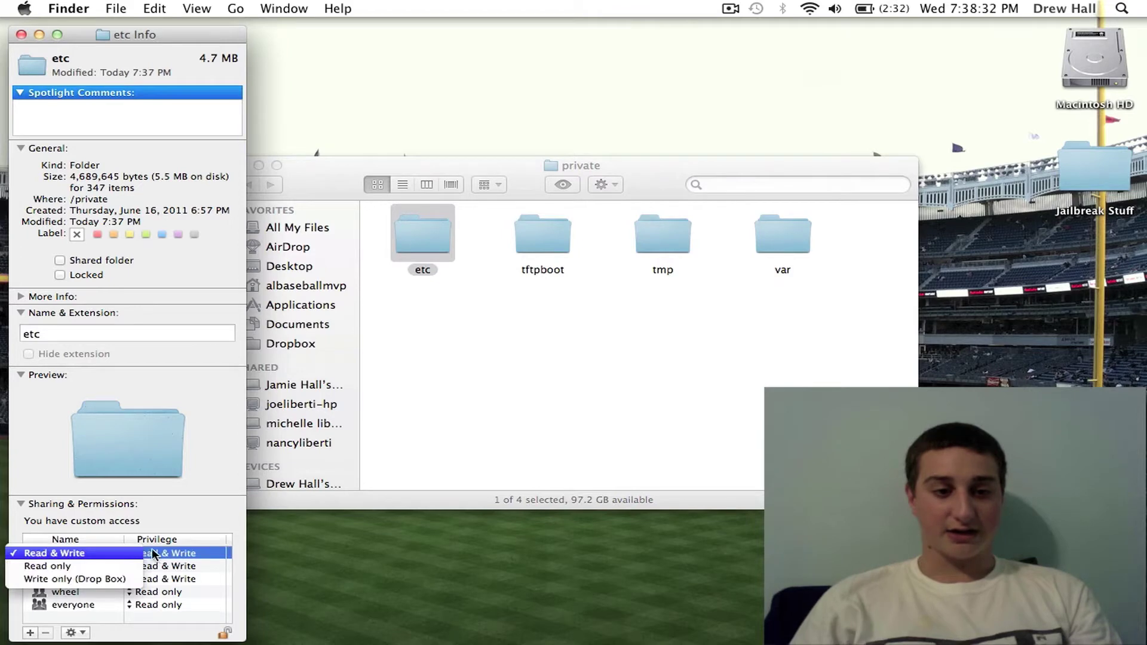
pyautogui.click(182, 553)
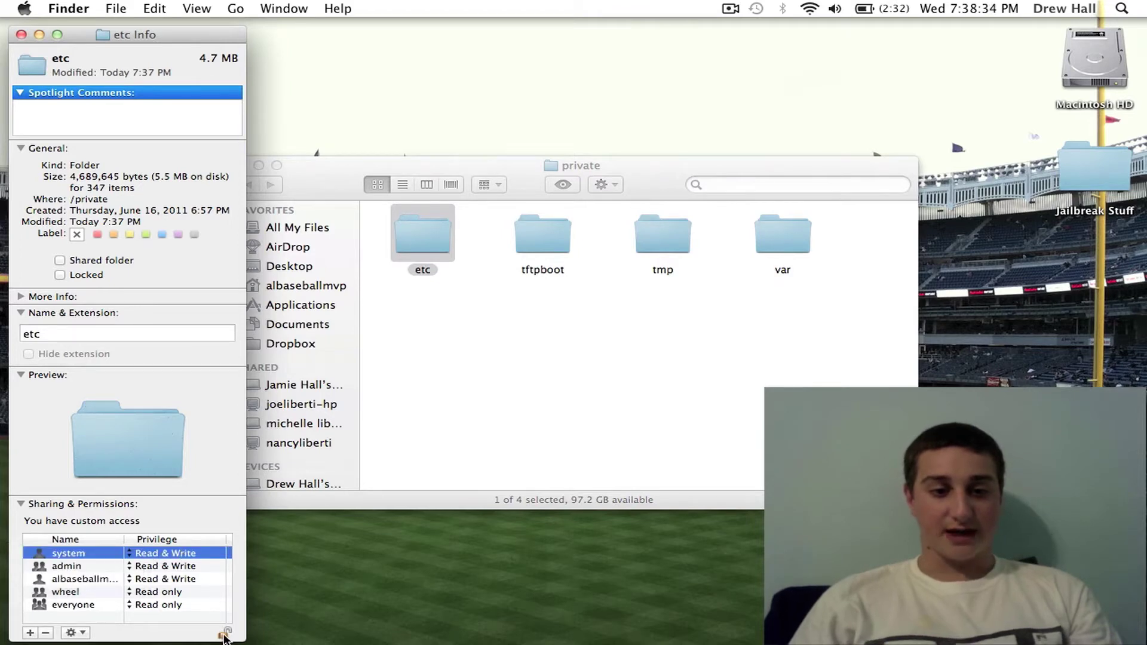
pyautogui.click(17, 35)
# Step: Open the etc folder, jump to 'host', and open the hosts file in TextEdit
pyautogui.click(379, 295)
pyautogui.click(426, 246)
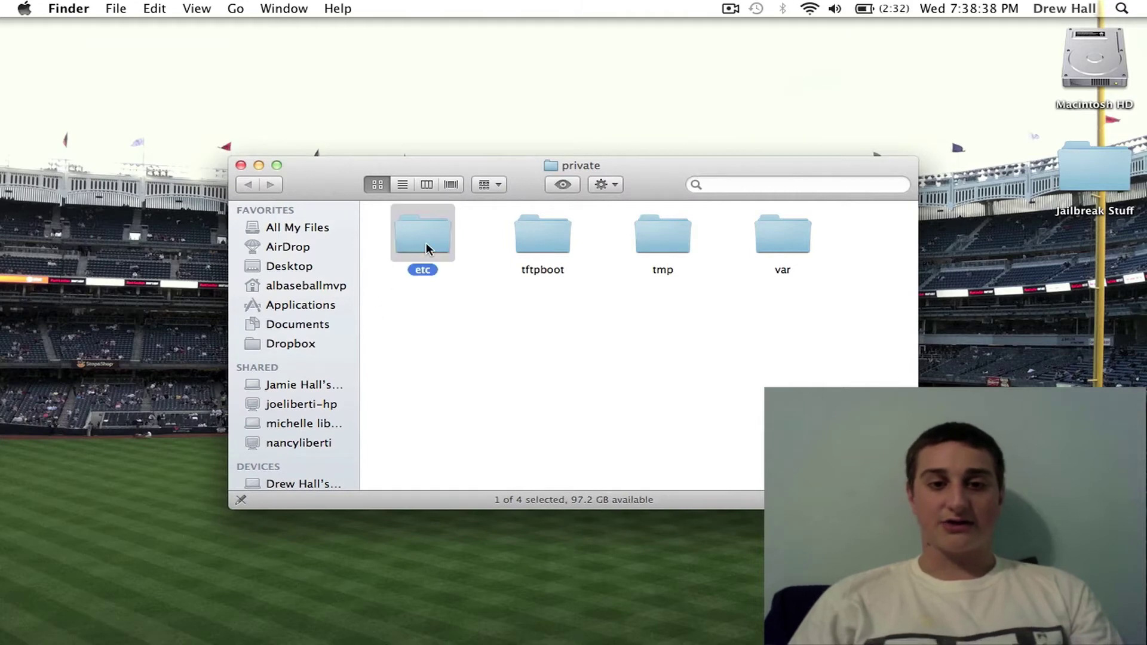
pyautogui.doubleClick(425, 245)
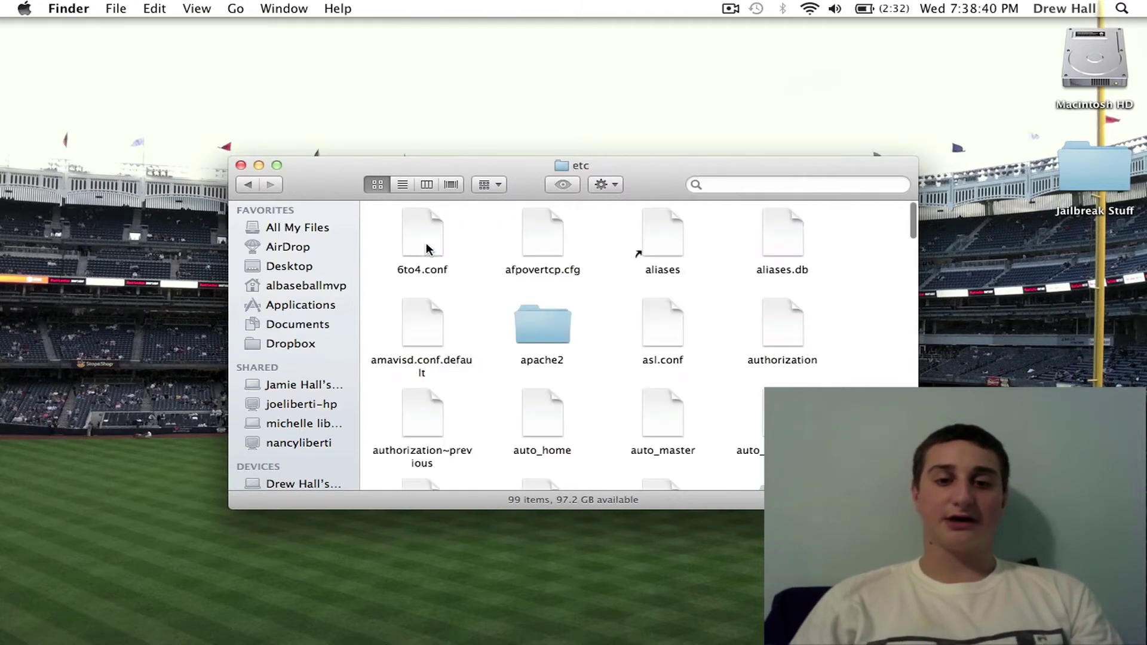
pyautogui.click(540, 320)
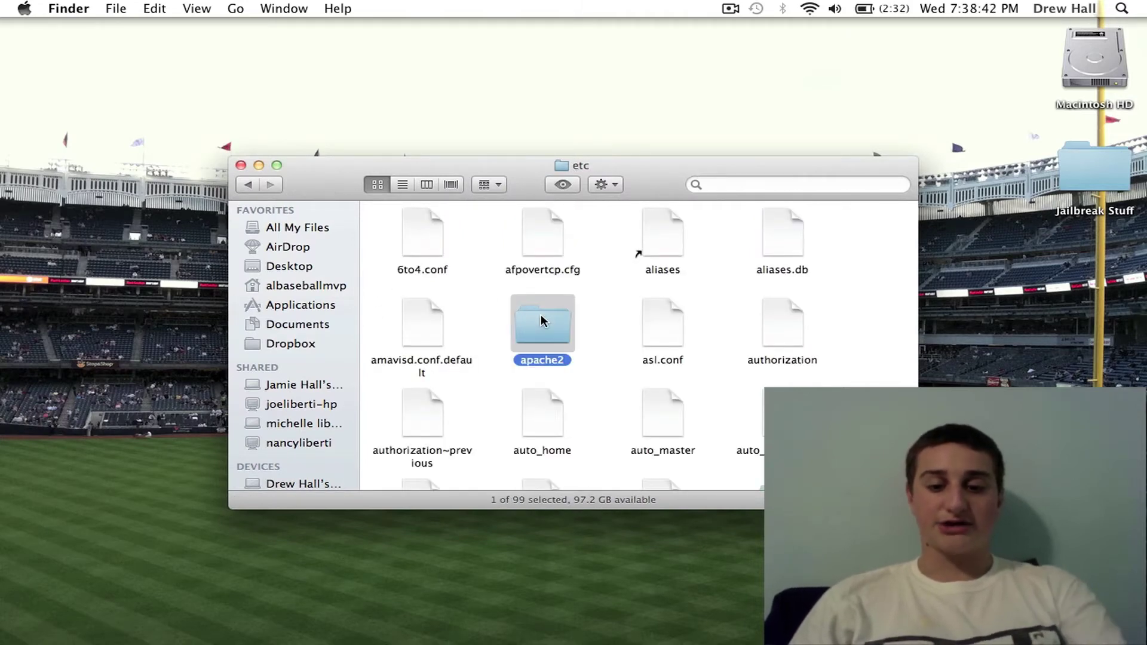
pyautogui.write('host')
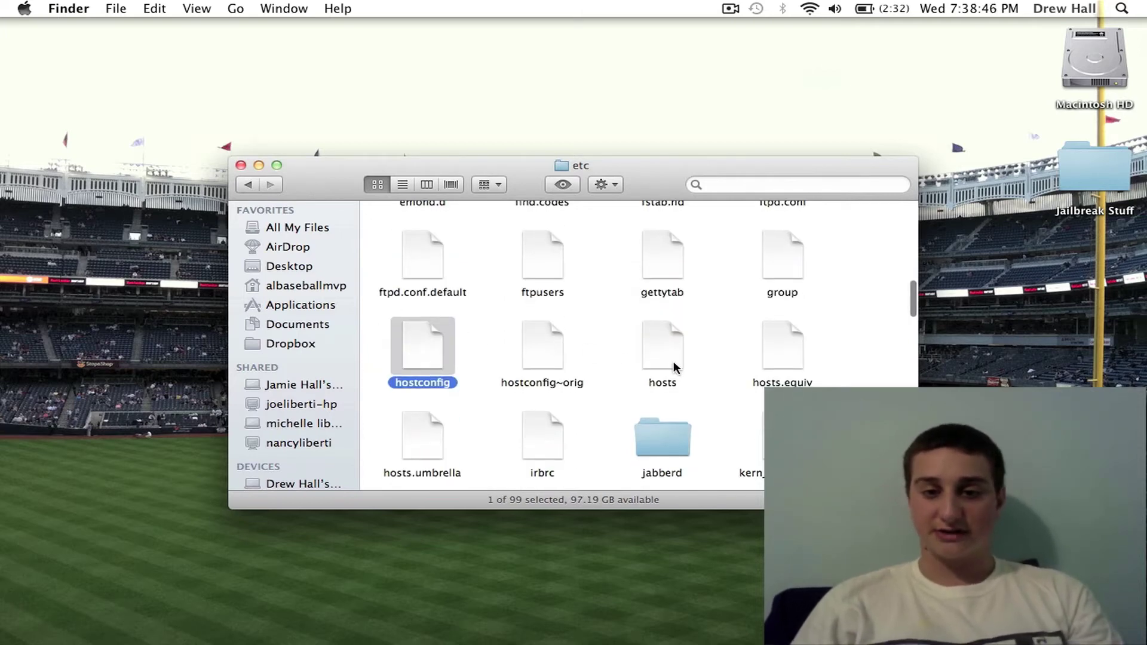
pyautogui.doubleClick(669, 361)
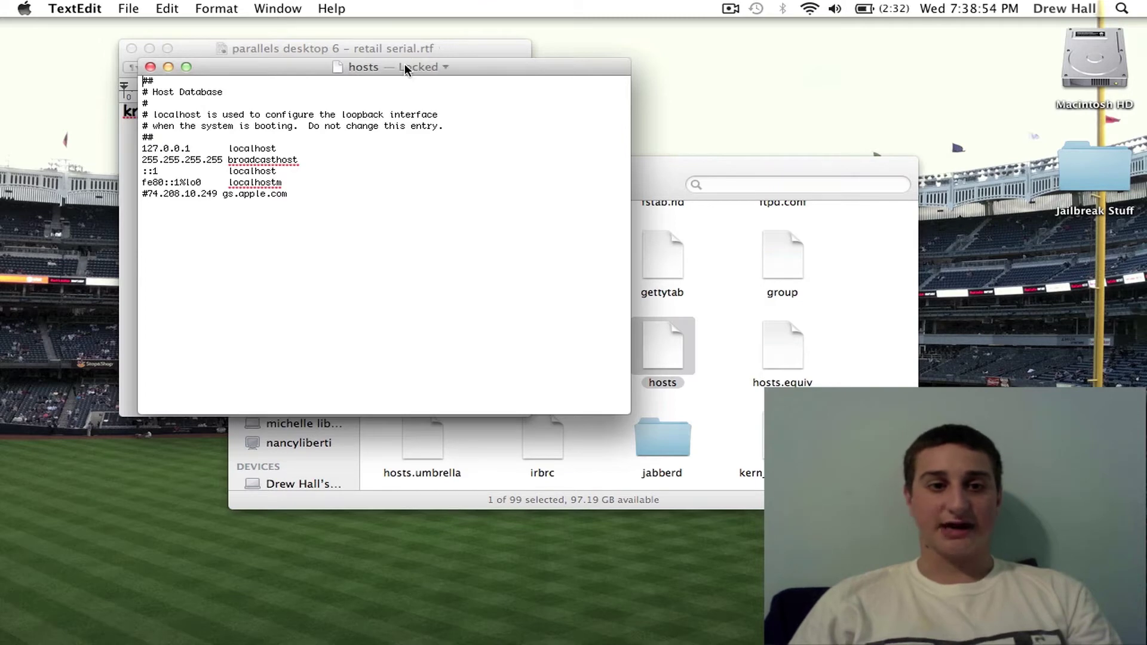
# Step: Try unlocking hosts in TextEdit, cancel the cannot-unlock warning, and close the hosts and Finder windows
pyautogui.click(133, 48)
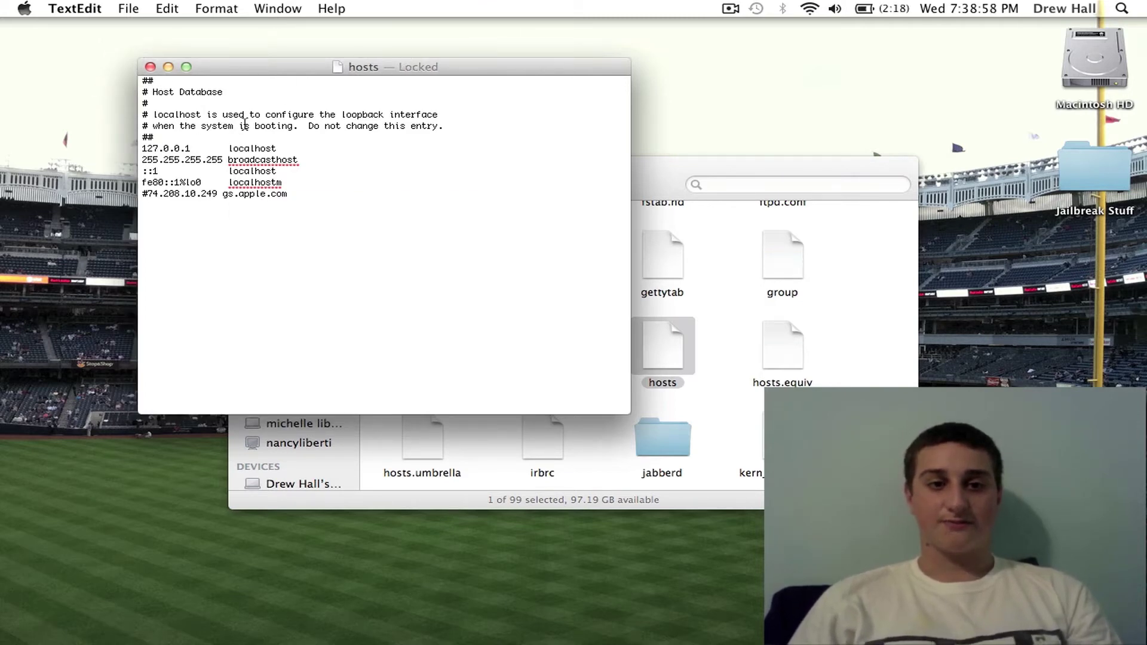
pyautogui.click(409, 63)
pyautogui.click(417, 85)
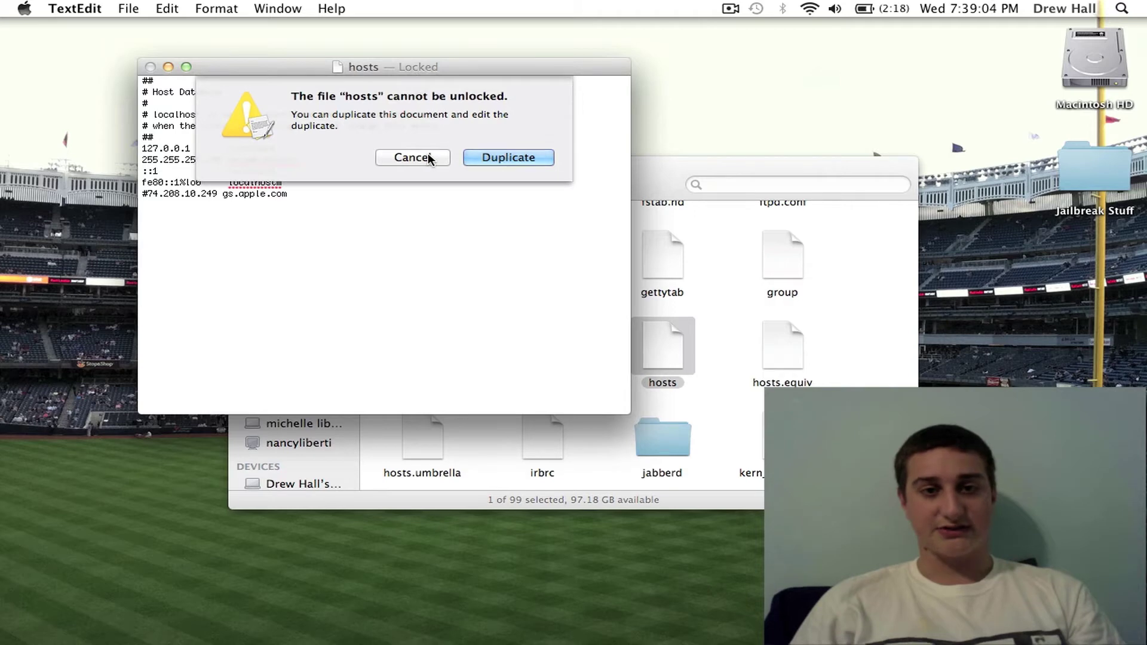
pyautogui.click(429, 158)
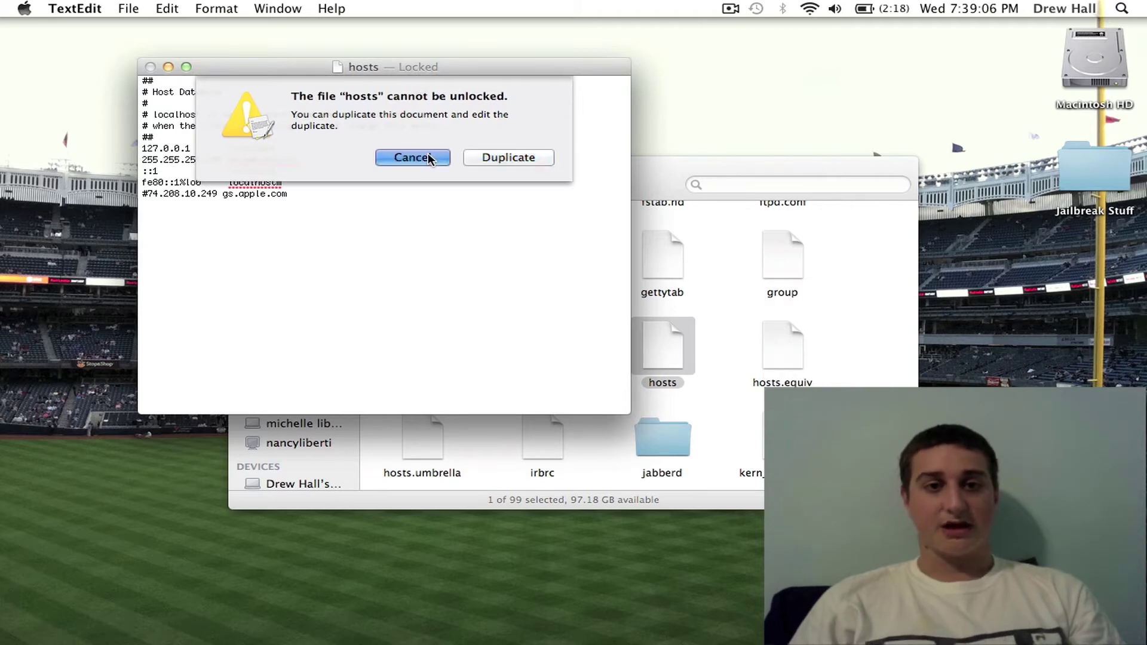
pyautogui.click(151, 67)
pyautogui.click(243, 167)
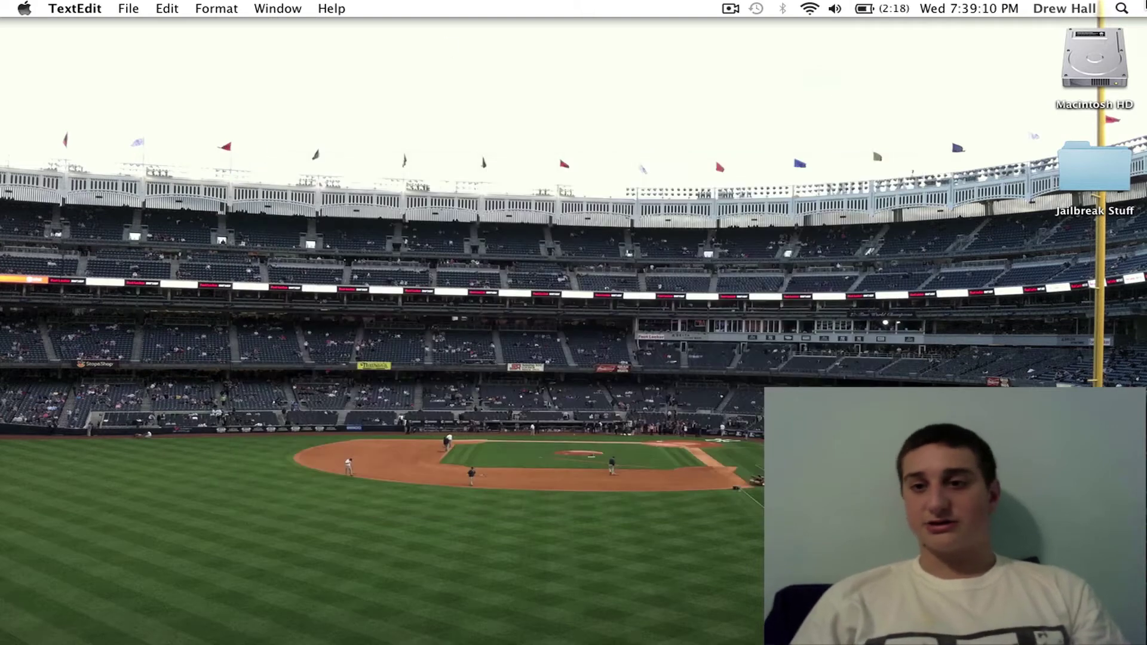
# Step: Launch Terminal through Spotlight by searching 'termin'
pyautogui.click(1129, 9)
pyautogui.write('te')
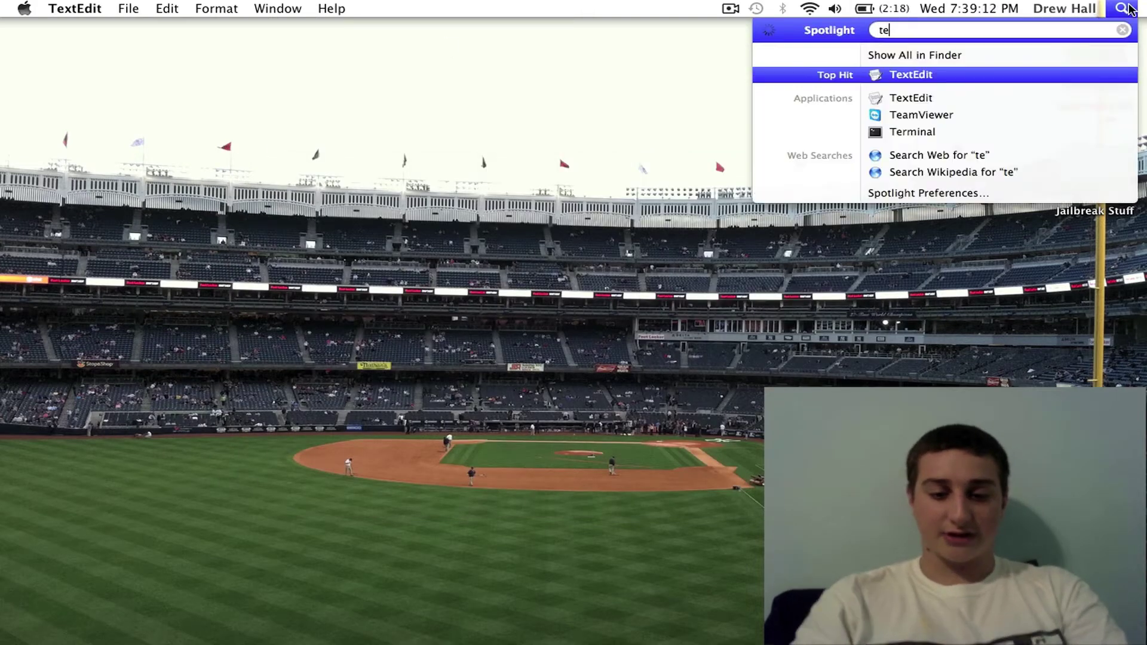
pyautogui.write('rmin')
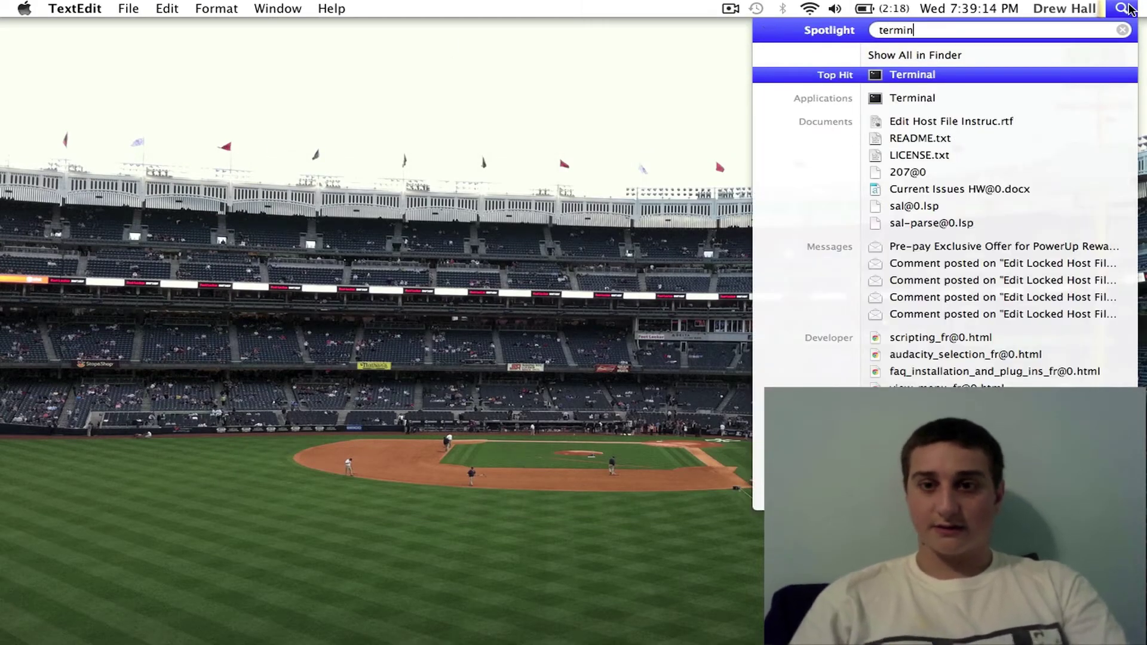
pyautogui.press('Return')
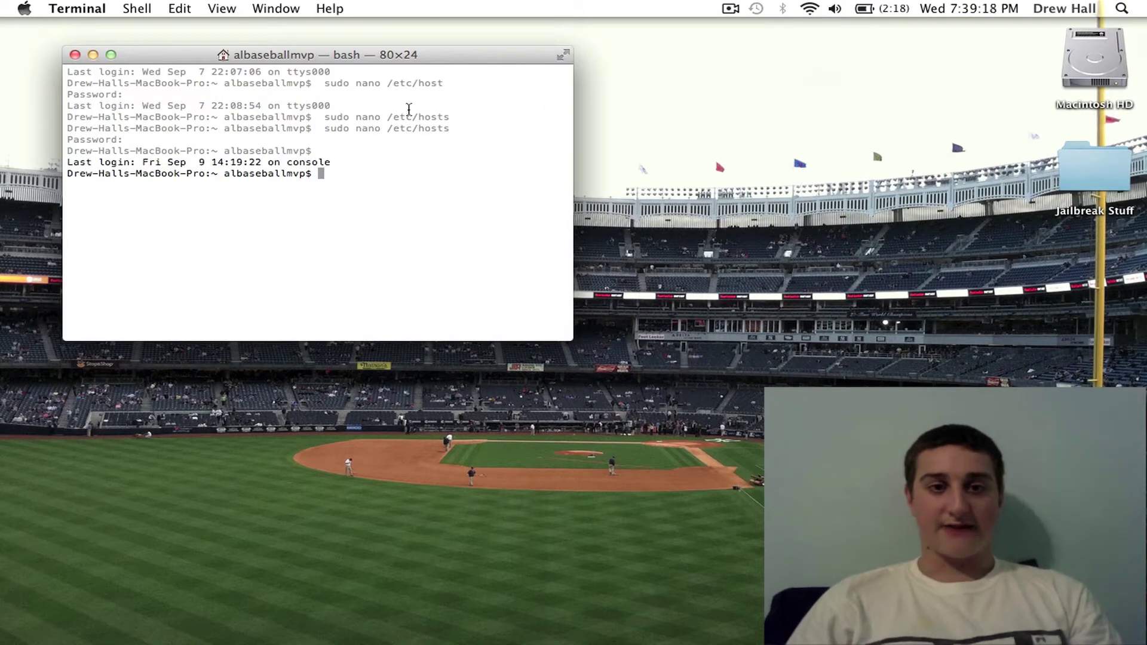
# Step: Copy and run the earlier 'sudo nano /etc/hosts' command, entering the admin password
pyautogui.moveTo(456, 128); pyautogui.dragTo(324, 127)
pyautogui.rightClick(341, 126)
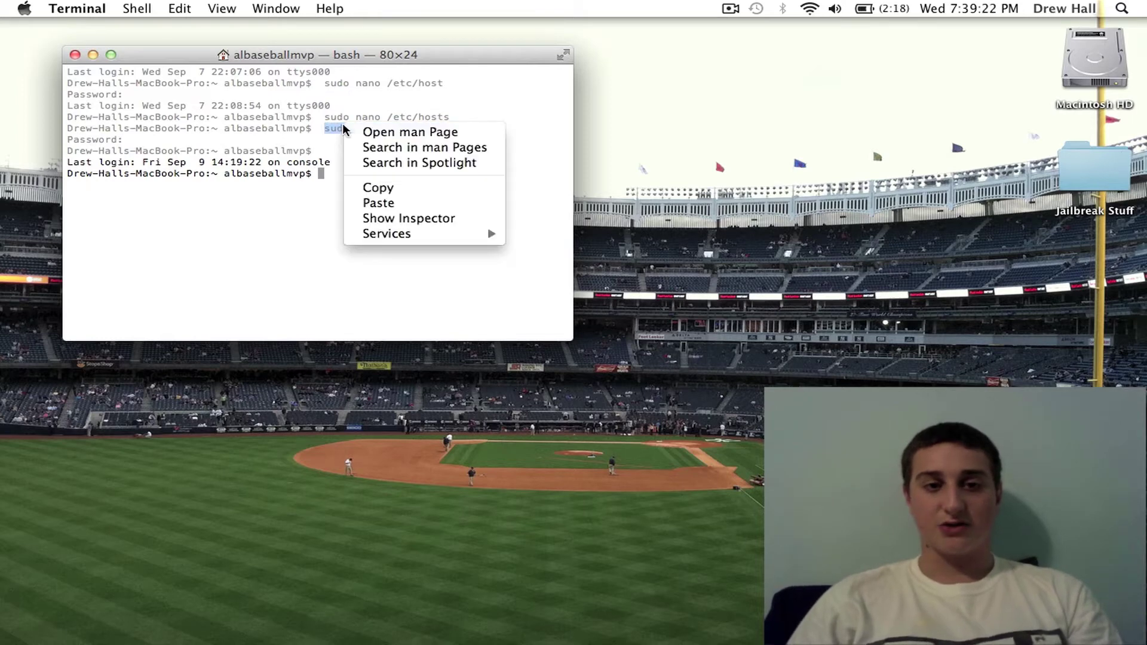
pyautogui.click(380, 188)
pyautogui.rightClick(334, 176)
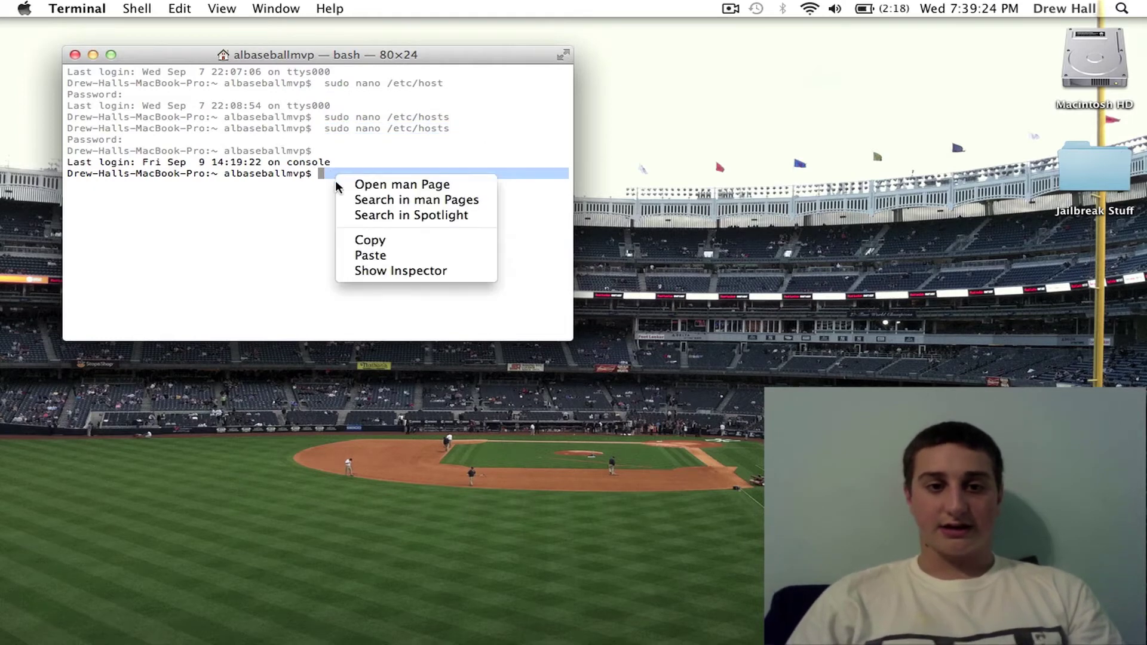
pyautogui.click(370, 255)
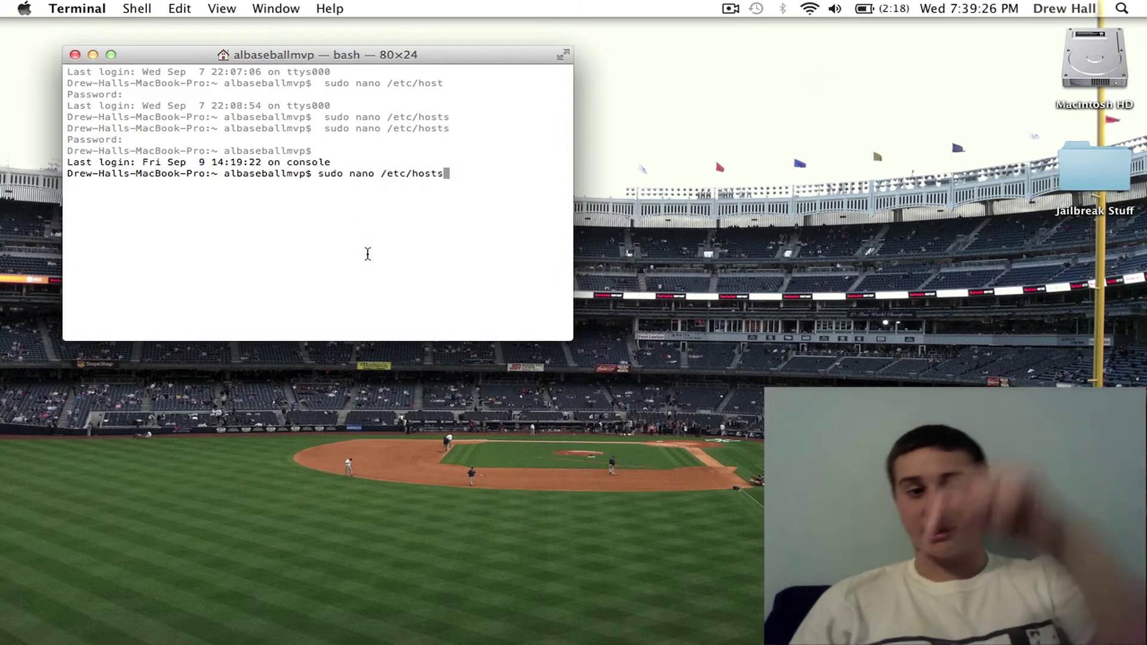
pyautogui.press('Return')
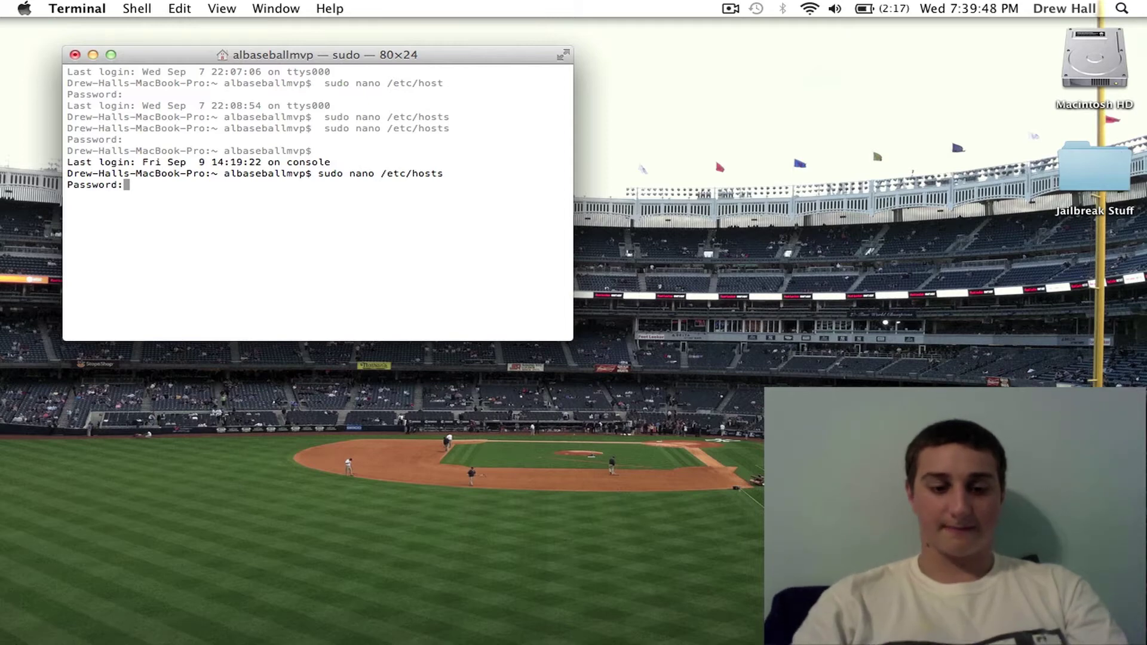
pyautogui.press('Return')
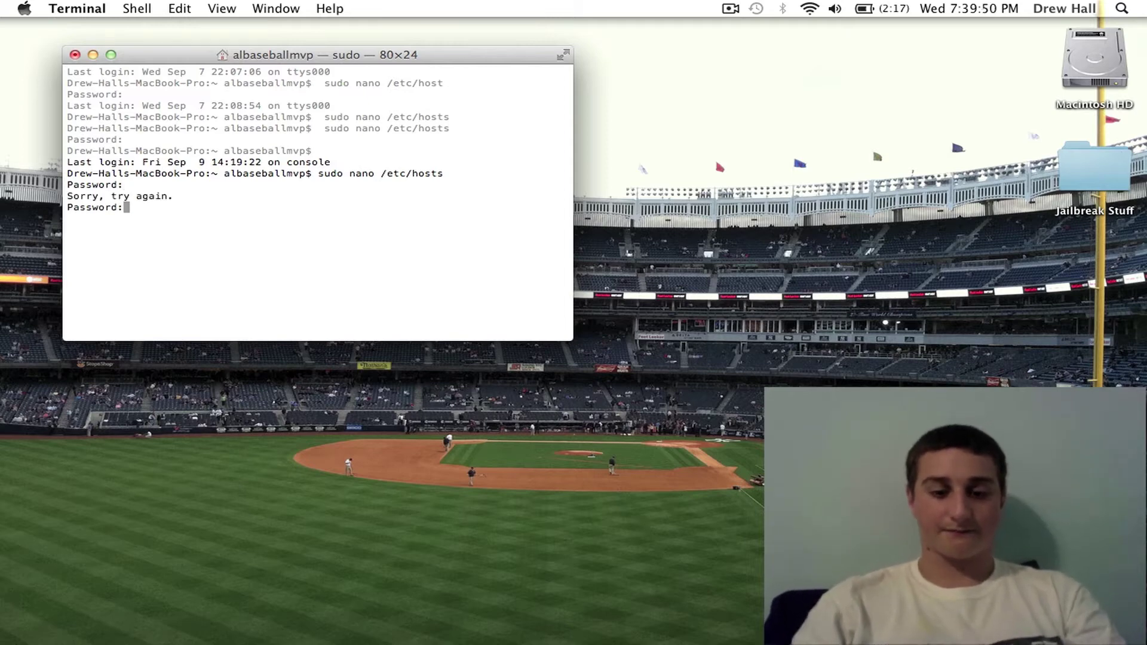
pyautogui.press('Return')
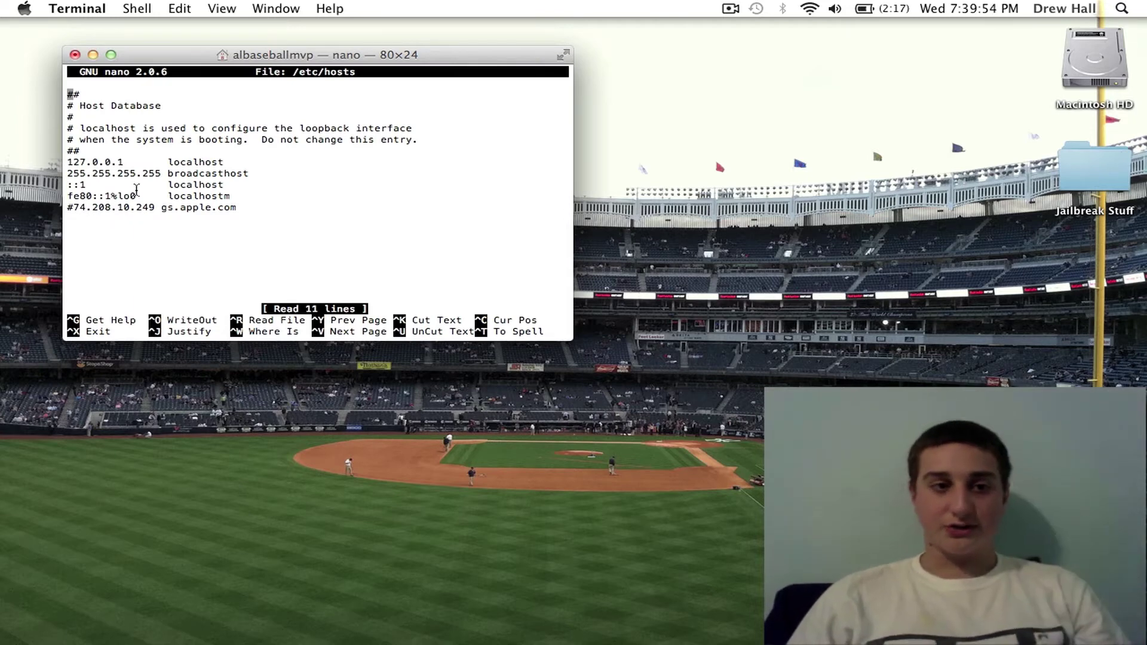
# Step: Delete the commented '#74.208.10.249 gs.apple.com' line in nano
pyautogui.press('Down')
pyautogui.press('Down')
pyautogui.press('Down')
pyautogui.press('Down')
pyautogui.press('Down')
pyautogui.press('Down')
pyautogui.press('Down')
pyautogui.press('Down')
pyautogui.press('Down')
pyautogui.press('Down')
pyautogui.press('Down')
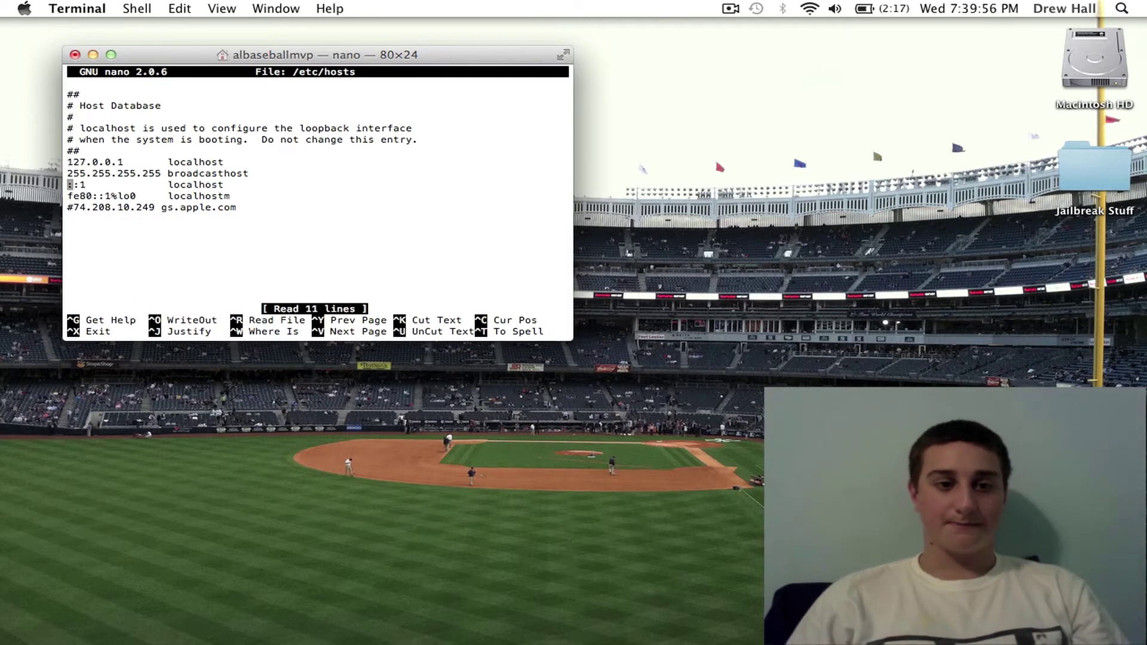
pyautogui.press('Up')
pyautogui.press('Right')
pyautogui.press('Right')
pyautogui.press('Right')
pyautogui.press('Right')
pyautogui.press('Right')
pyautogui.press('Right')
pyautogui.press('Right')
pyautogui.press('Right')
pyautogui.press('Right')
pyautogui.press('Right')
pyautogui.press('Right')
pyautogui.press('Right')
pyautogui.press('Right')
pyautogui.press('Right')
pyautogui.press('Right')
pyautogui.press('Right')
pyautogui.press('Right')
pyautogui.press('Right')
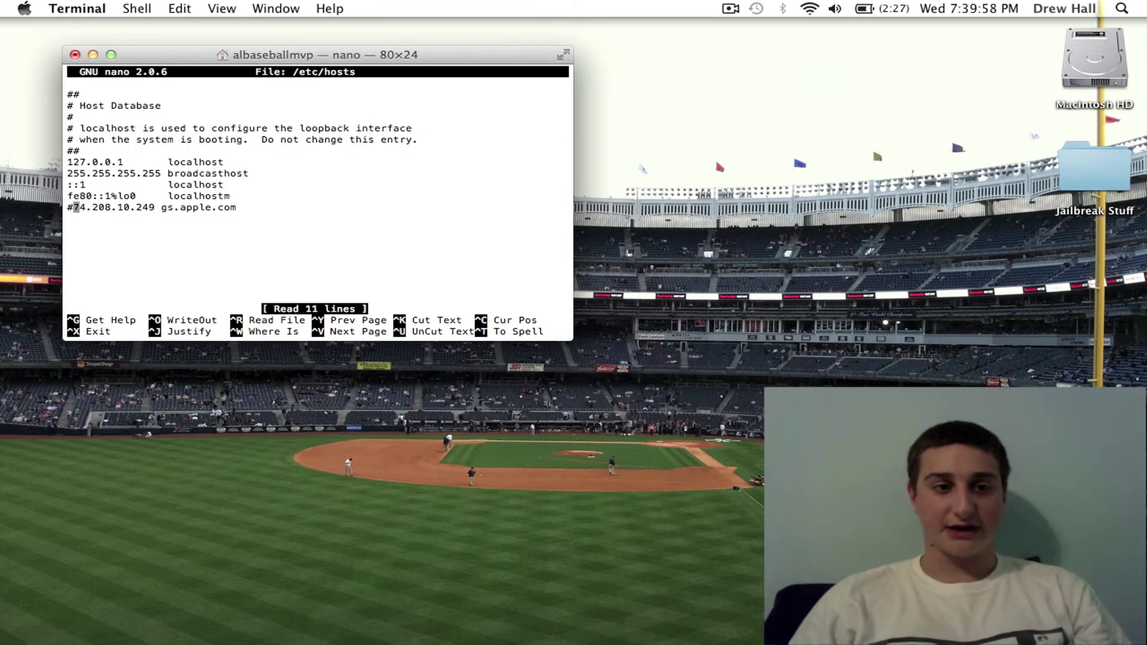
pyautogui.press('Right')
pyautogui.press('Right')
pyautogui.press('Right')
pyautogui.press('Right')
pyautogui.press('Right')
pyautogui.press('Right')
pyautogui.press('Right')
pyautogui.press('Right')
pyautogui.press('Right')
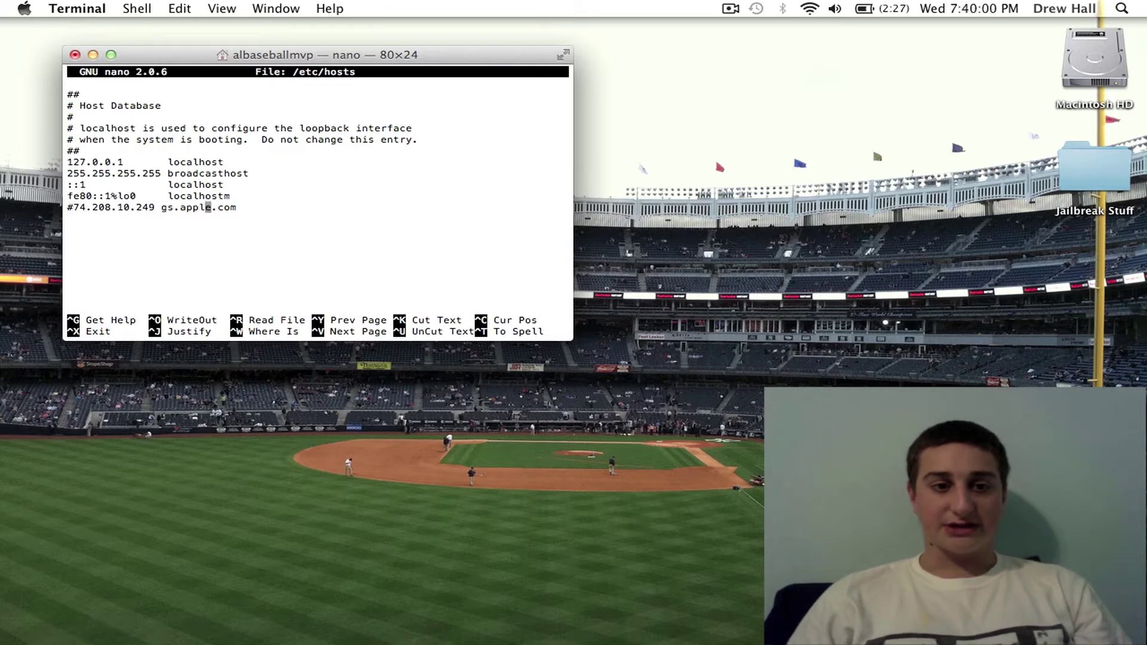
pyautogui.press('Left')
pyautogui.press('Left')
pyautogui.press('Left')
pyautogui.press('Left')
pyautogui.press('Left')
pyautogui.press('Left')
pyautogui.press('Left')
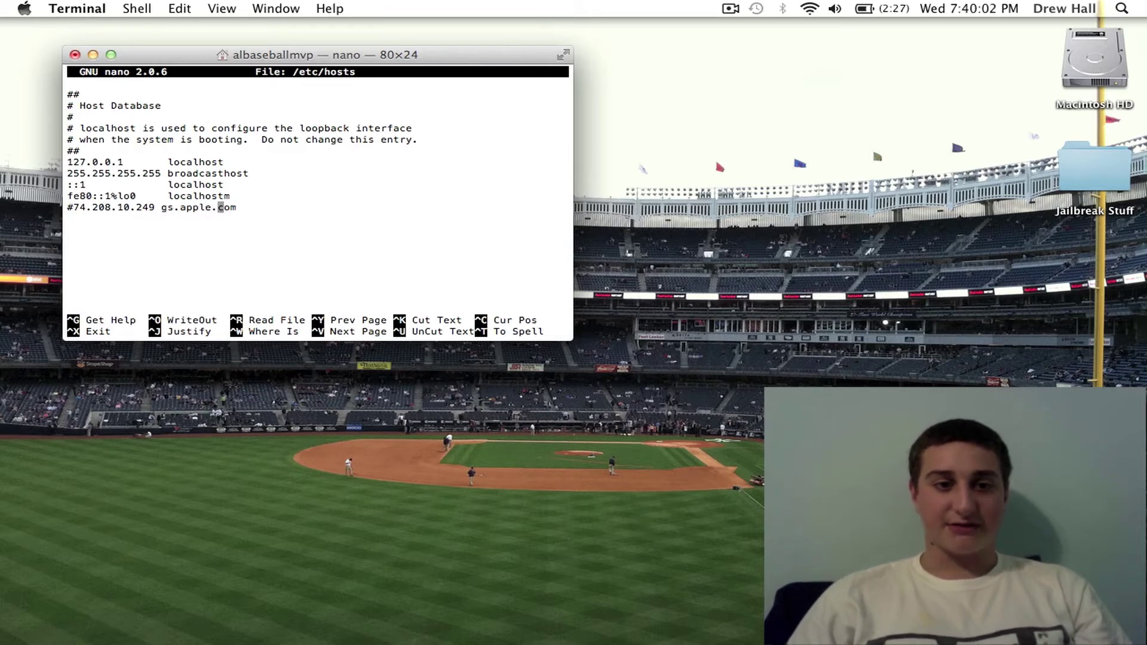
pyautogui.press('Right')
pyautogui.press('Right')
pyautogui.press('Right')
pyautogui.press('Right')
pyautogui.press('Right')
pyautogui.press('Right')
pyautogui.press('Right')
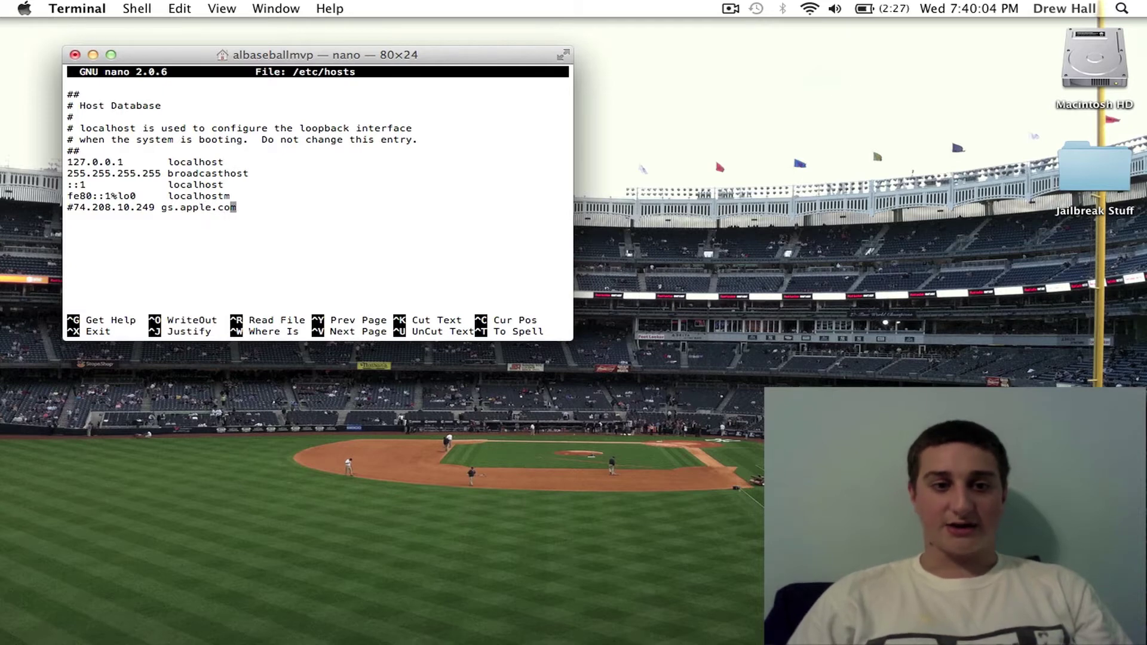
pyautogui.press('BackSpace')
pyautogui.press('BackSpace')
pyautogui.press('BackSpace')
pyautogui.press('BackSpace')
pyautogui.press('BackSpace')
pyautogui.press('BackSpace')
pyautogui.press('BackSpace')
pyautogui.press('BackSpace')
pyautogui.press('BackSpace')
pyautogui.press('BackSpace')
pyautogui.press('BackSpace')
pyautogui.press('BackSpace')
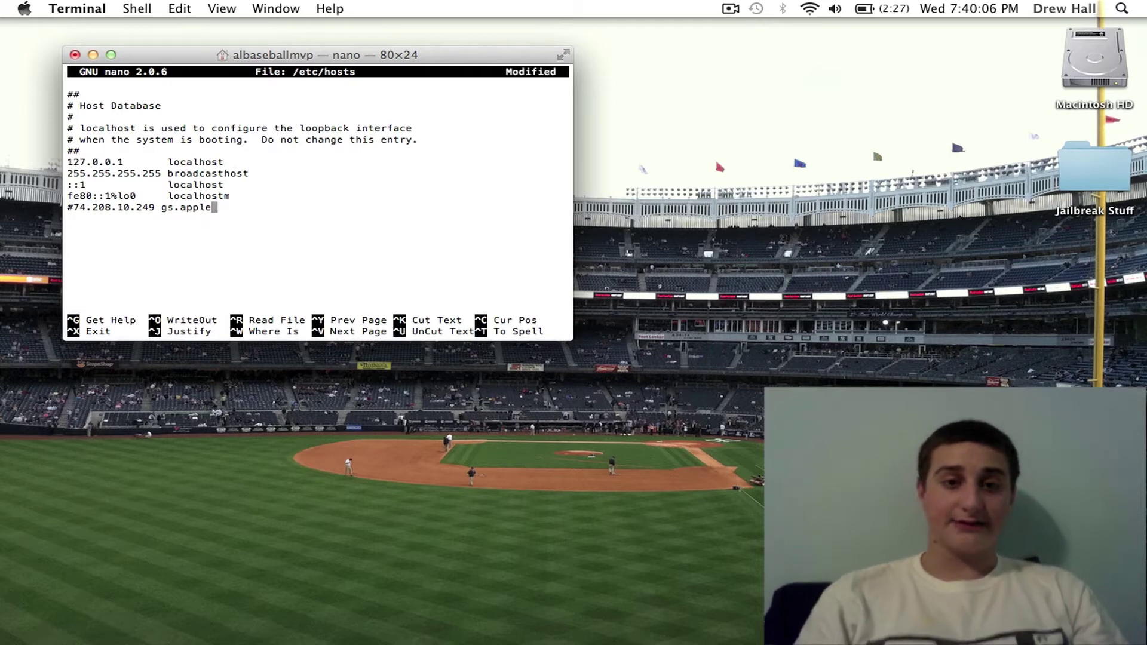
pyautogui.press('BackSpace')
pyautogui.press('BackSpace')
pyautogui.press('BackSpace')
pyautogui.press('BackSpace')
pyautogui.press('BackSpace')
pyautogui.press('BackSpace')
pyautogui.press('BackSpace')
pyautogui.press('BackSpace')
pyautogui.press('BackSpace')
pyautogui.press('BackSpace')
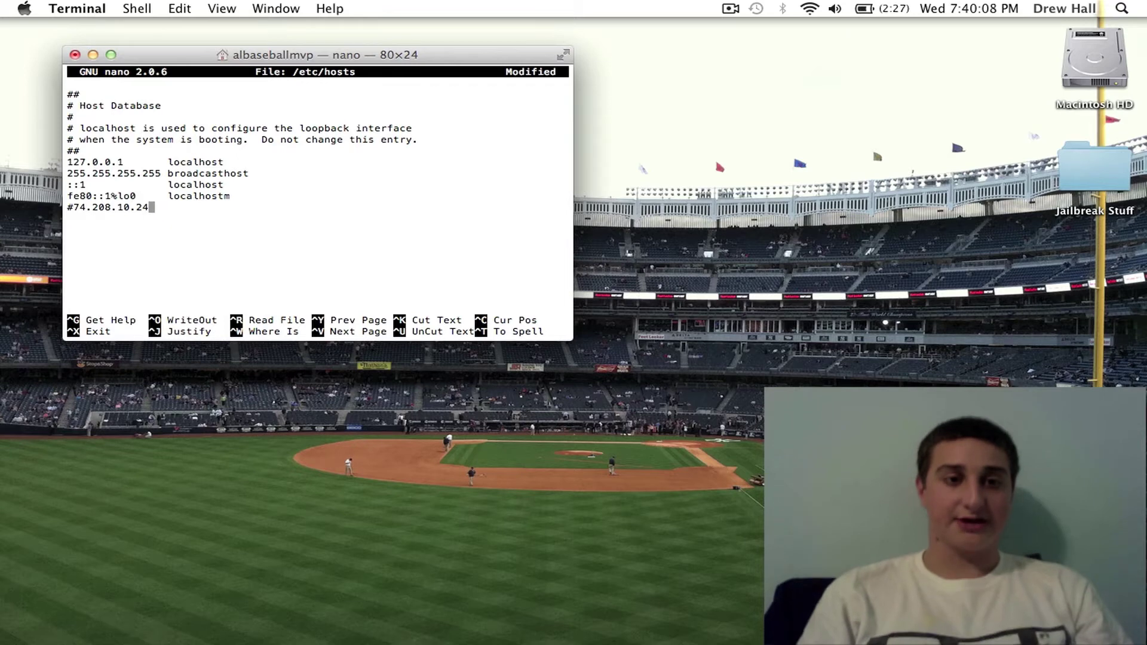
pyautogui.press('BackSpace')
pyautogui.press('BackSpace')
pyautogui.press('BackSpace')
pyautogui.press('BackSpace')
pyautogui.press('BackSpace')
pyautogui.press('BackSpace')
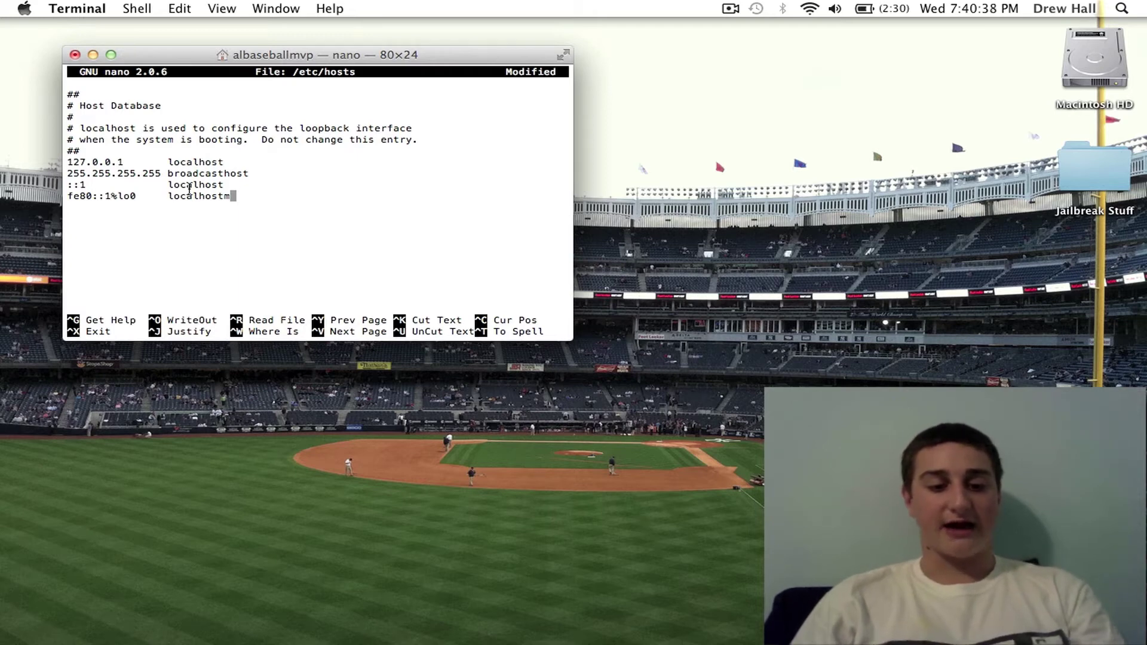
# Step: Save the changes to /etc/hosts and exit nano back to the bash prompt
pyautogui.hotkey('ctrl', 'x')
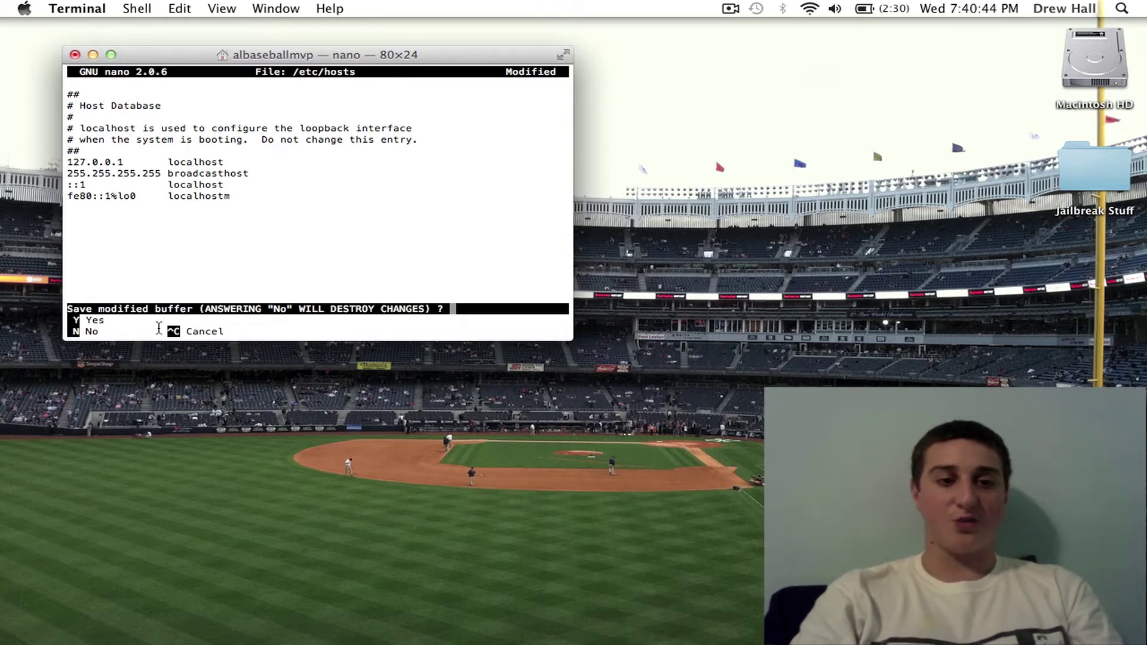
pyautogui.press('y')
pyautogui.press('Return')
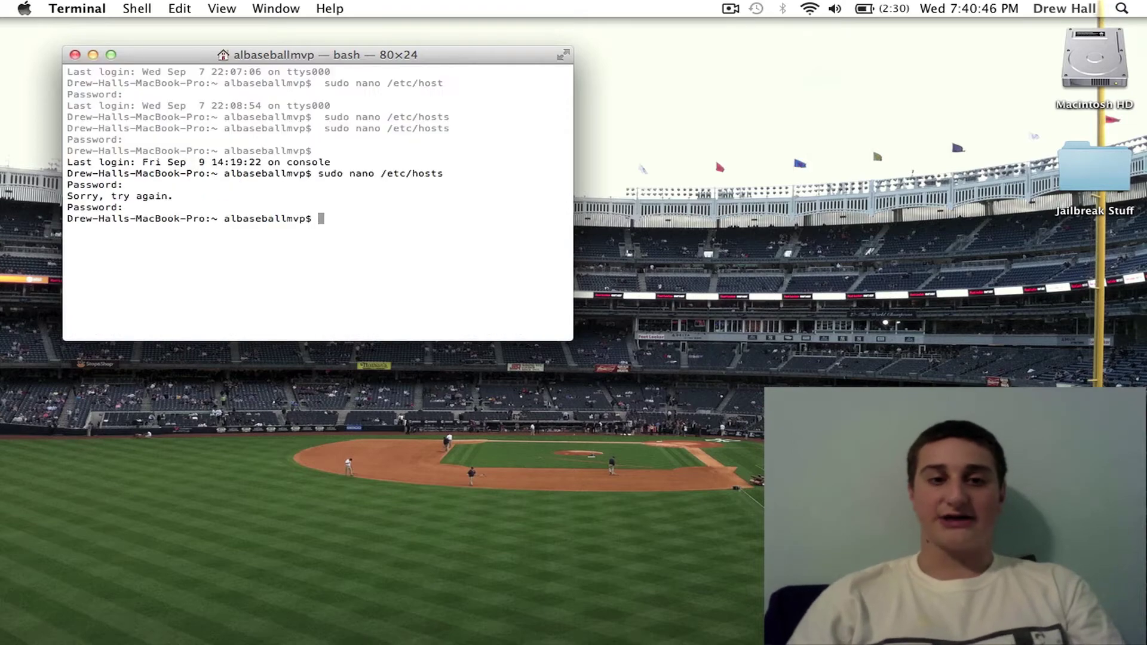
pyautogui.click(65, 10)
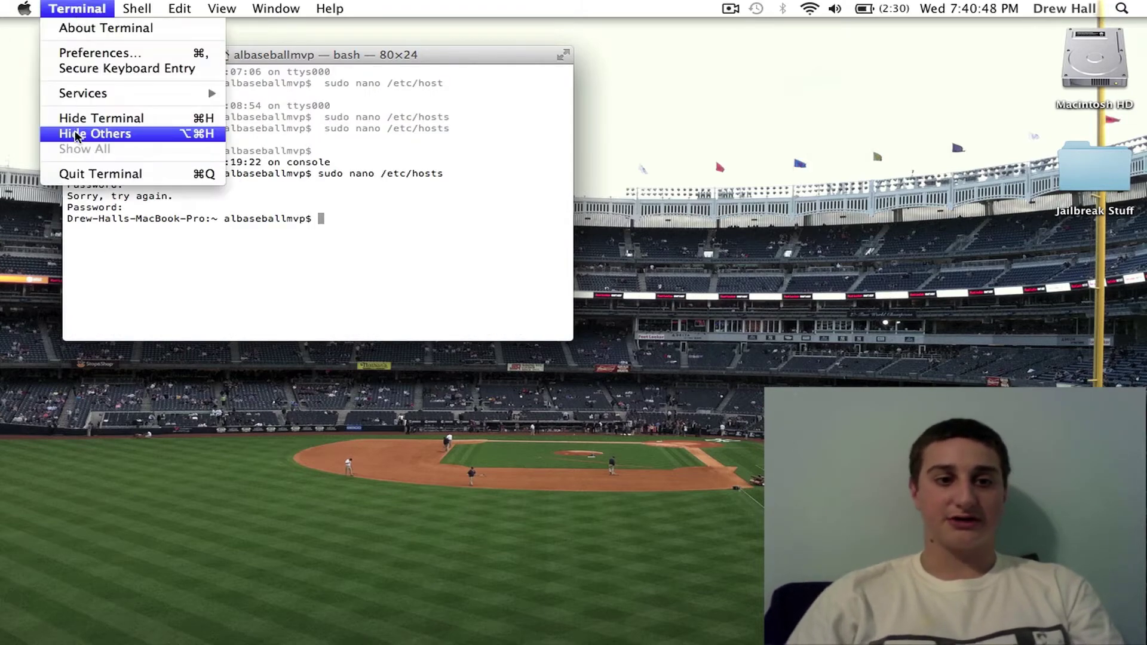
# Step: Quit Terminal, relaunch iTunes, open the iPhone's summary, and cancel the automatic sync
pyautogui.click(74, 173)
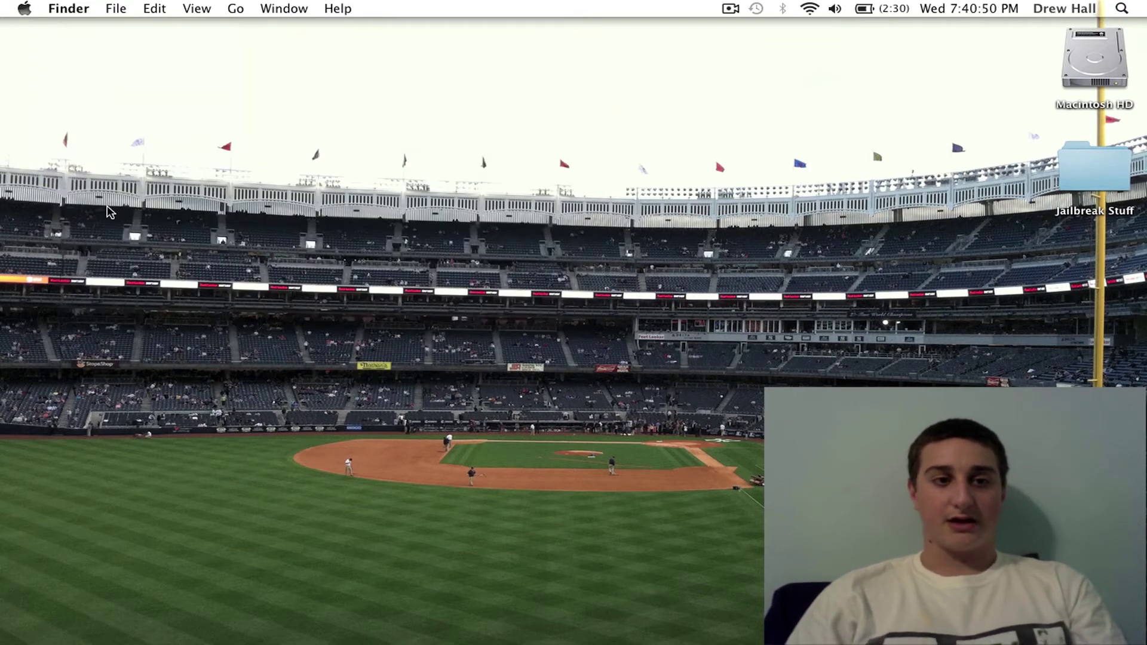
pyautogui.moveTo(646, 628)
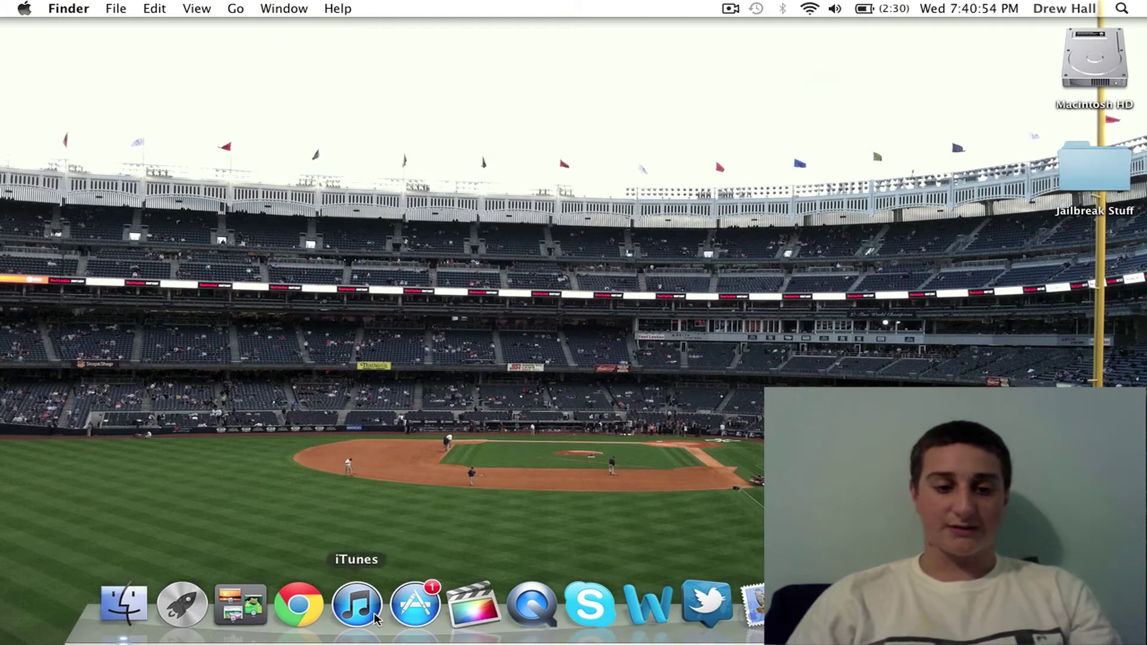
pyautogui.click(358, 605)
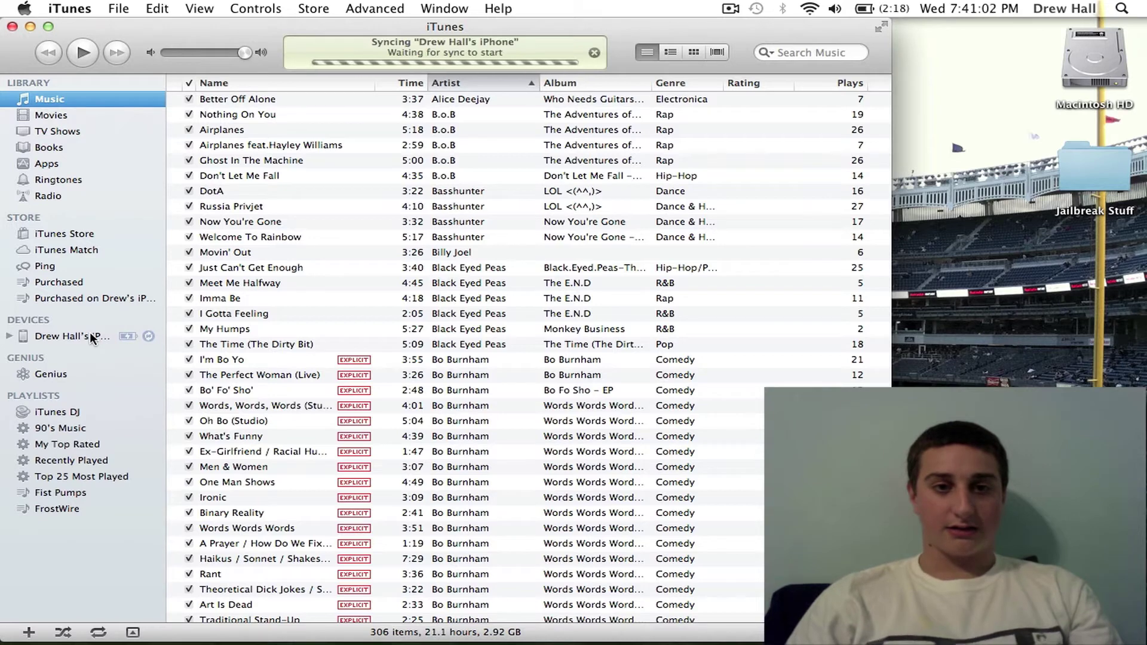
pyautogui.click(89, 333)
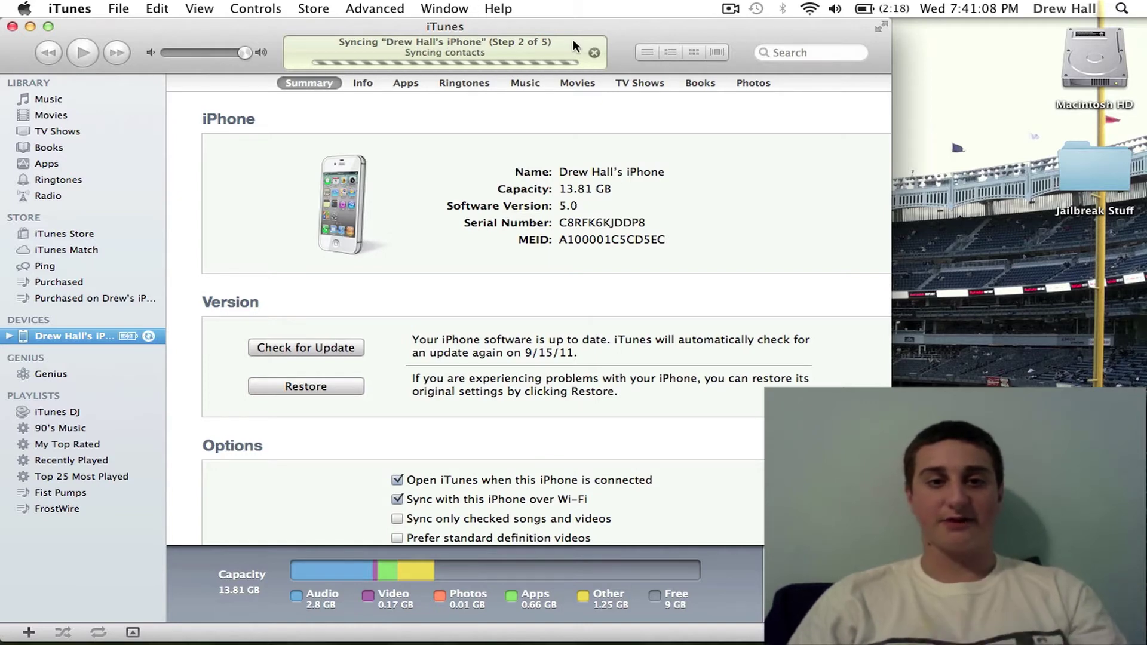
pyautogui.click(593, 52)
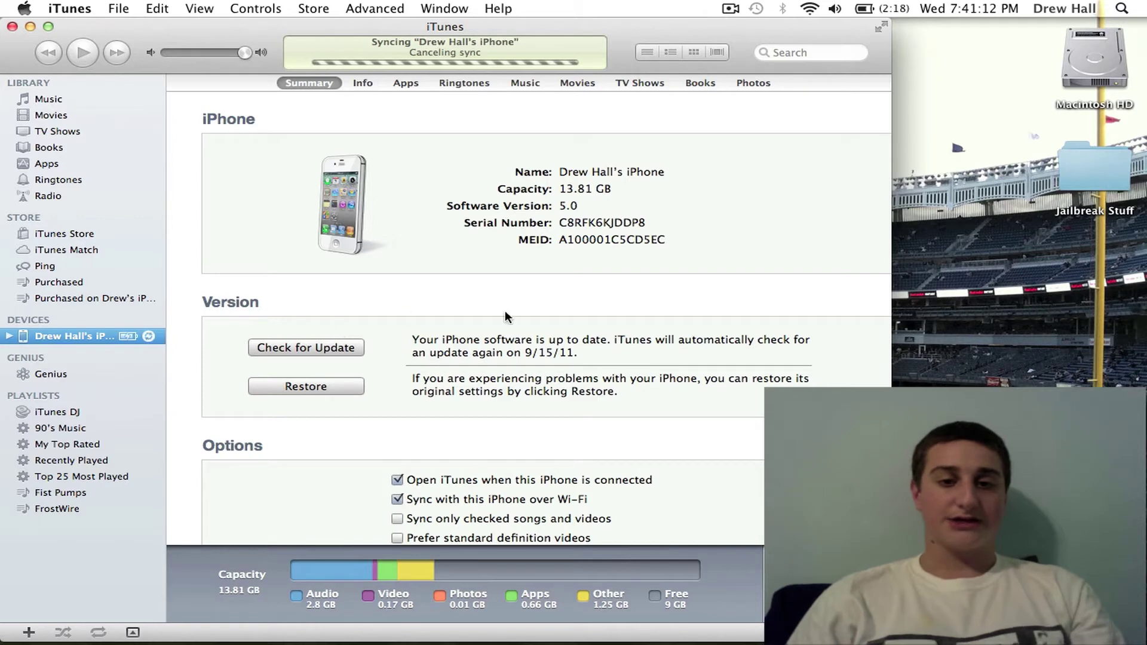
pyautogui.scroll(-2, 636, 362)
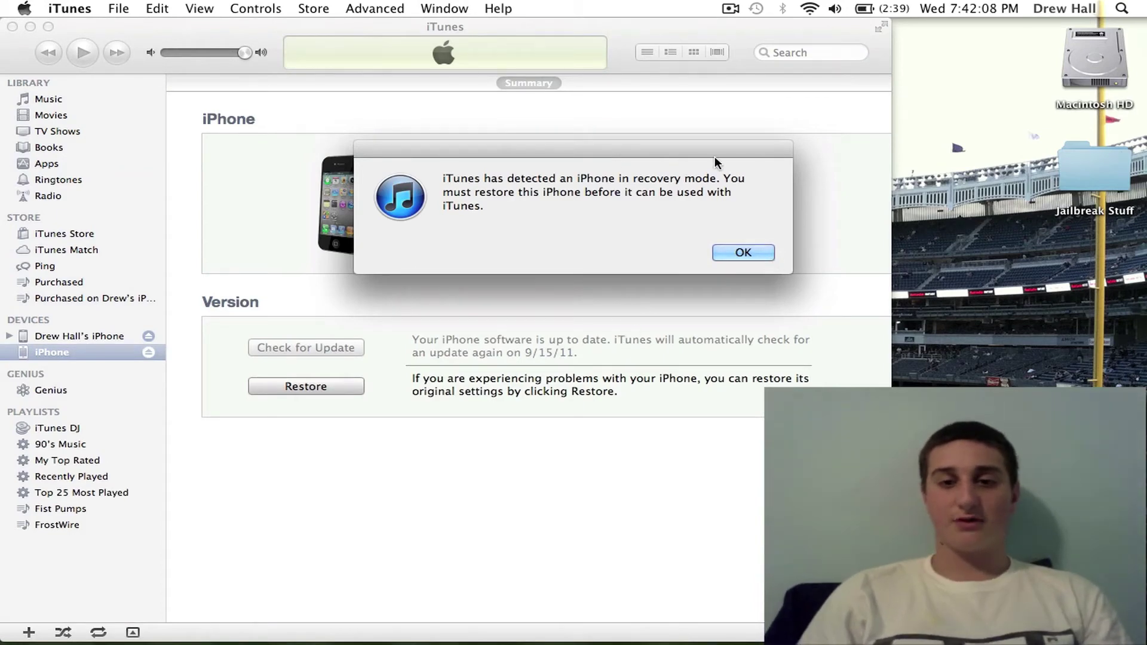
# Step: Acknowledge the 'iPhone in recovery mode' alert with OK
pyautogui.click(741, 253)
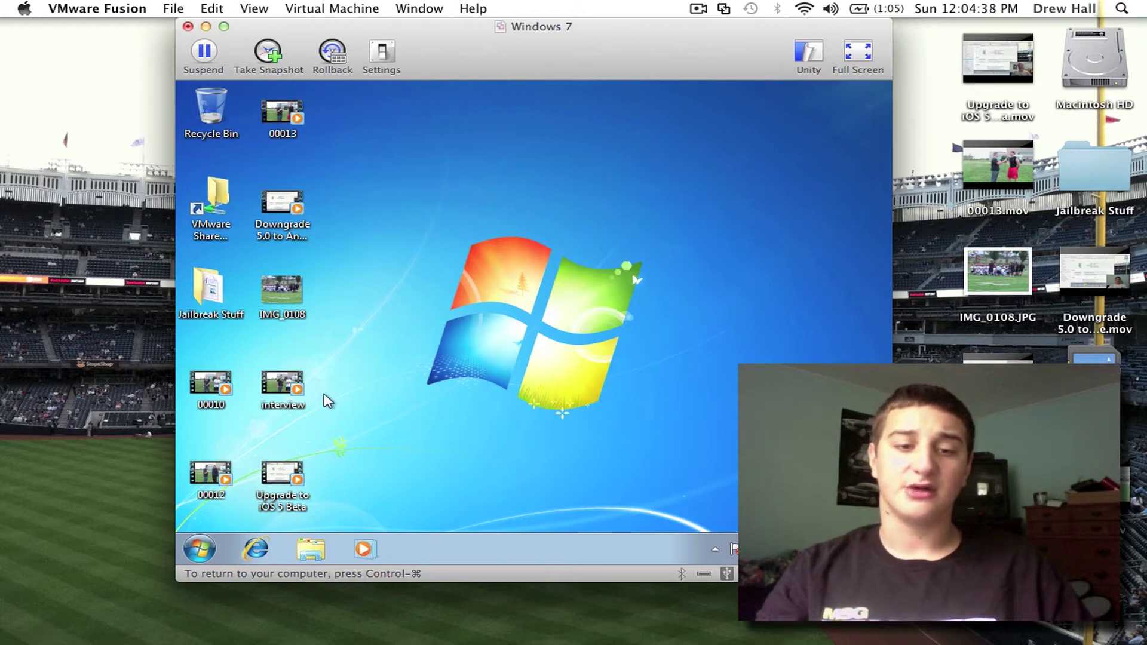
# Step: In the Windows 7 guest, open Computer > Local Disk (C:) > Windows
pyautogui.click(201, 552)
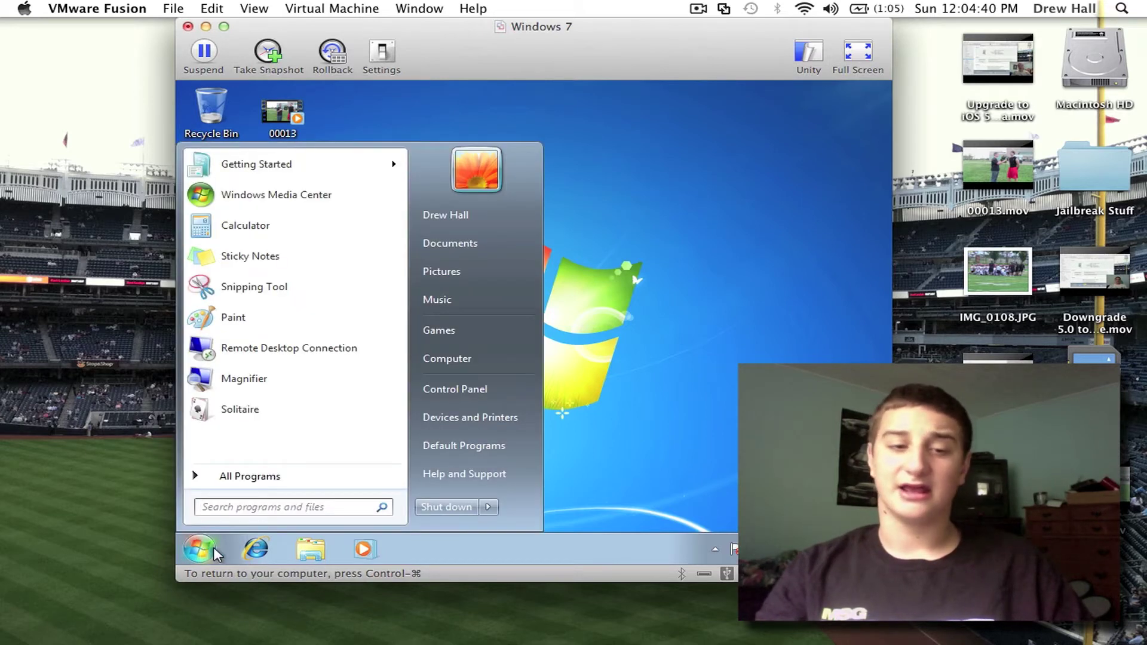
pyautogui.click(465, 360)
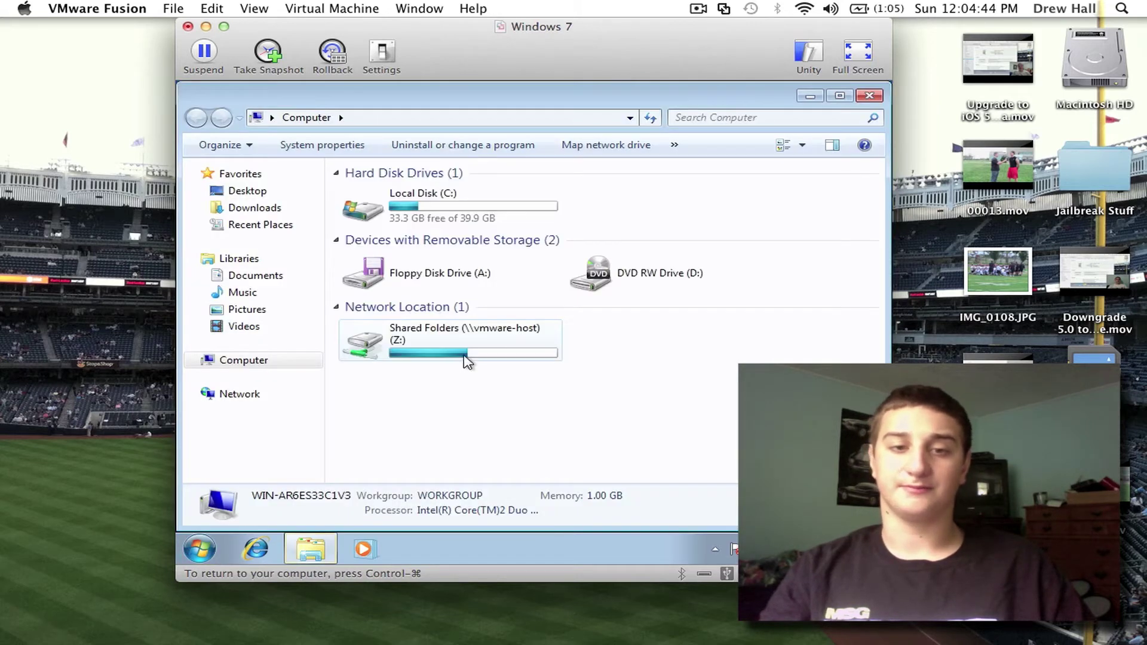
pyautogui.doubleClick(442, 221)
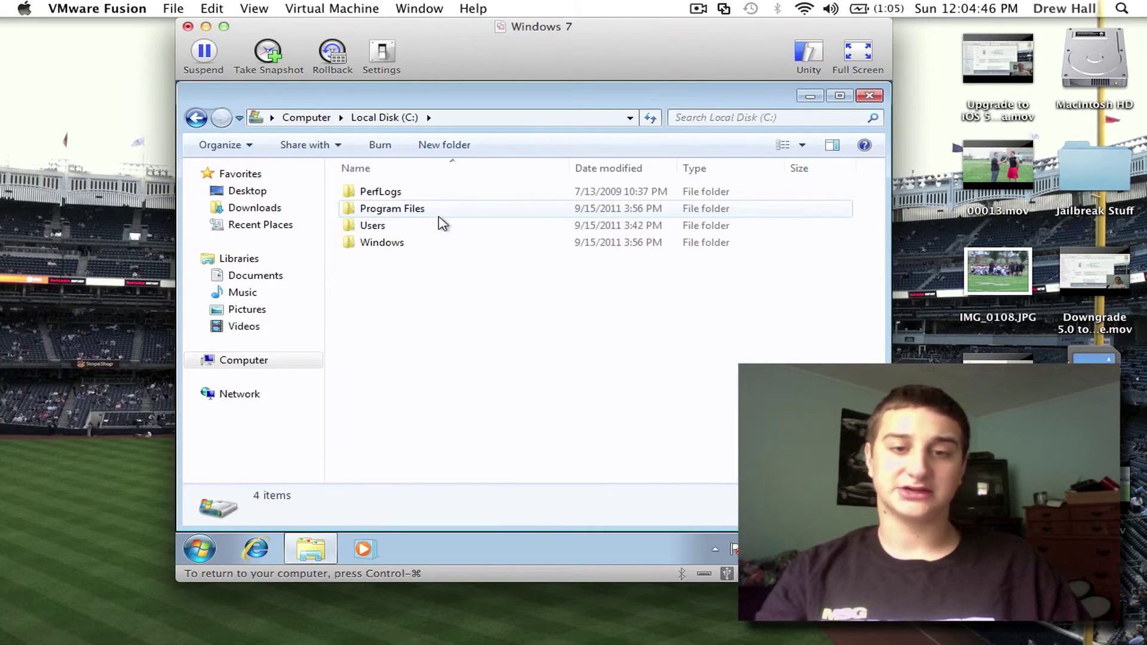
pyautogui.doubleClick(423, 245)
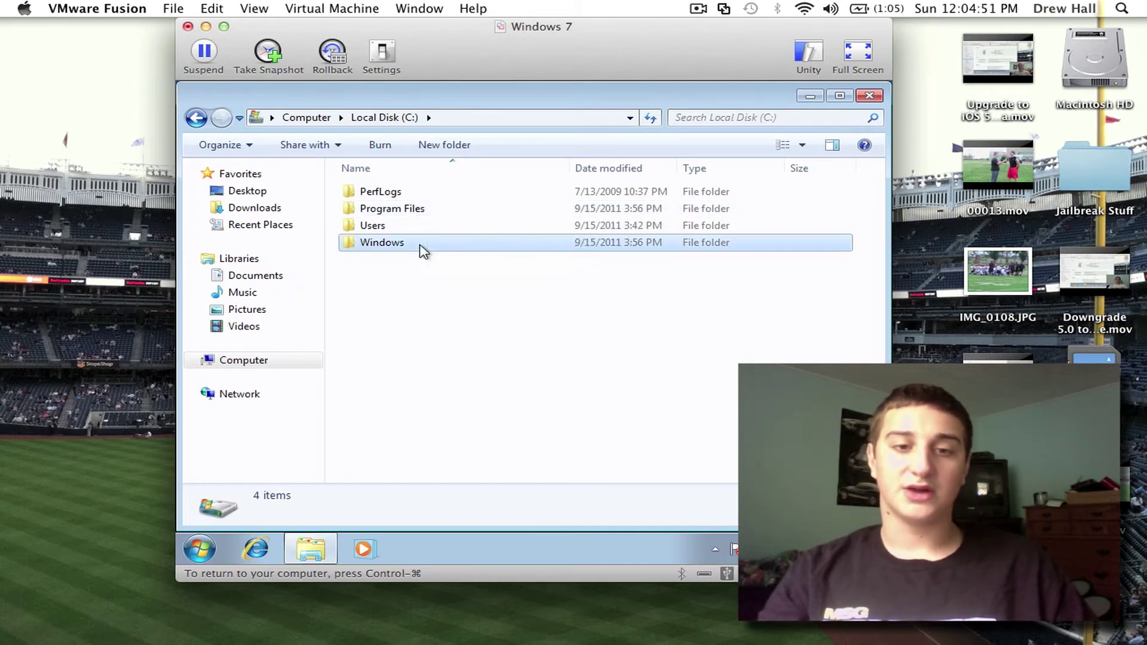
# Step: Search the Windows folder for 'etc' to locate the System32\drivers\etc folder
pyautogui.click(732, 116)
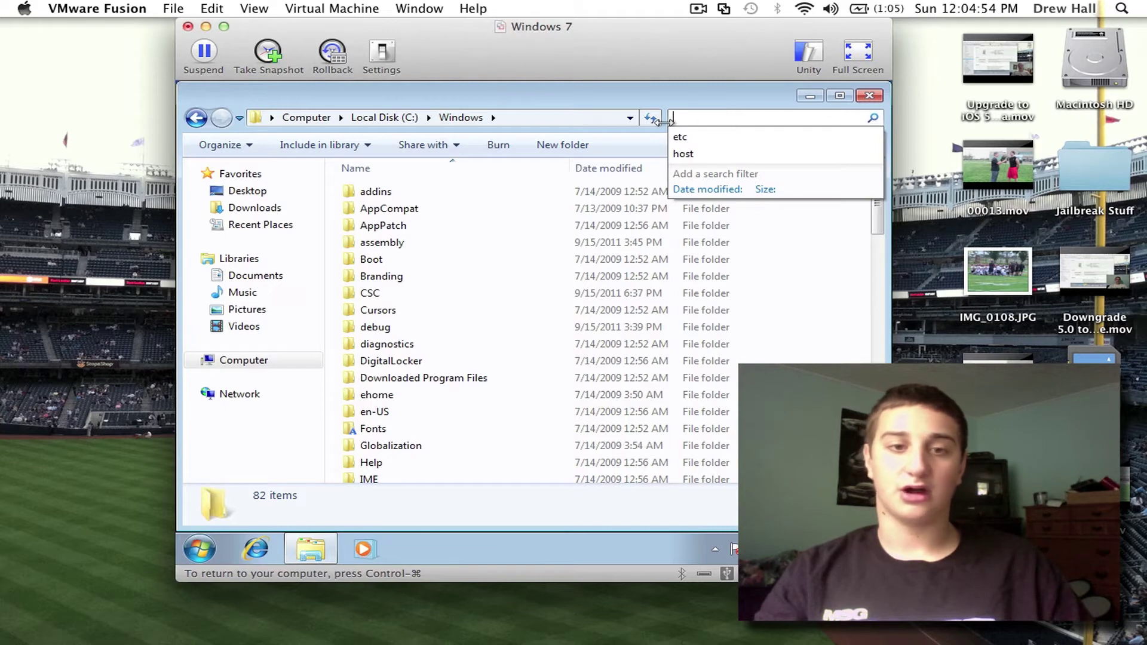
pyautogui.click(734, 119)
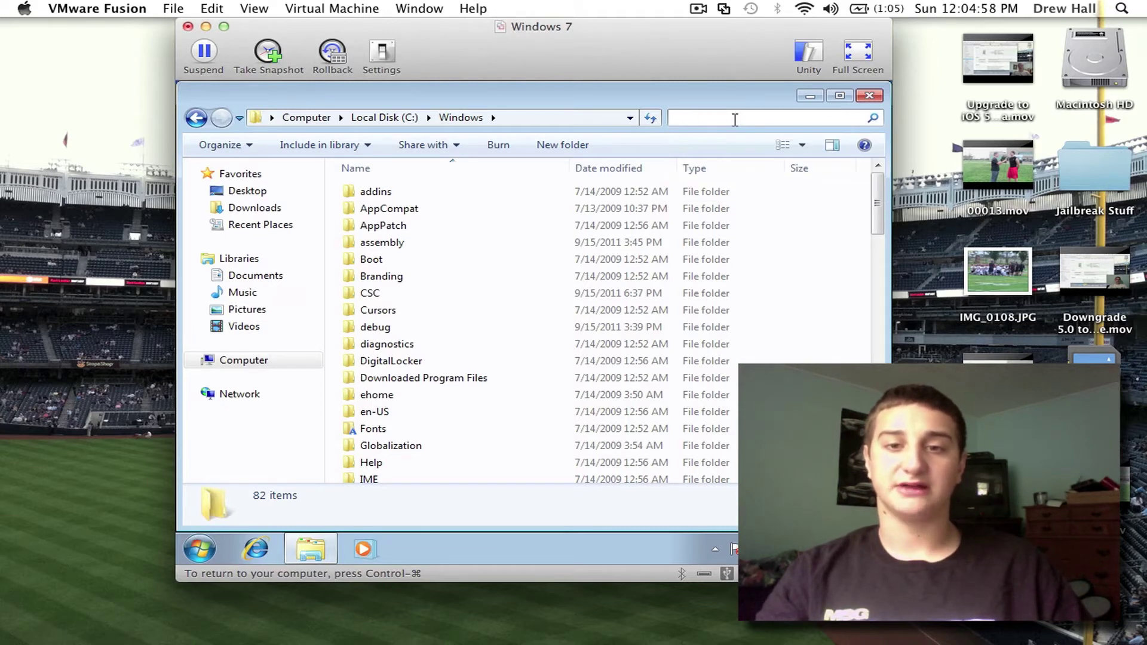
pyautogui.click(735, 119)
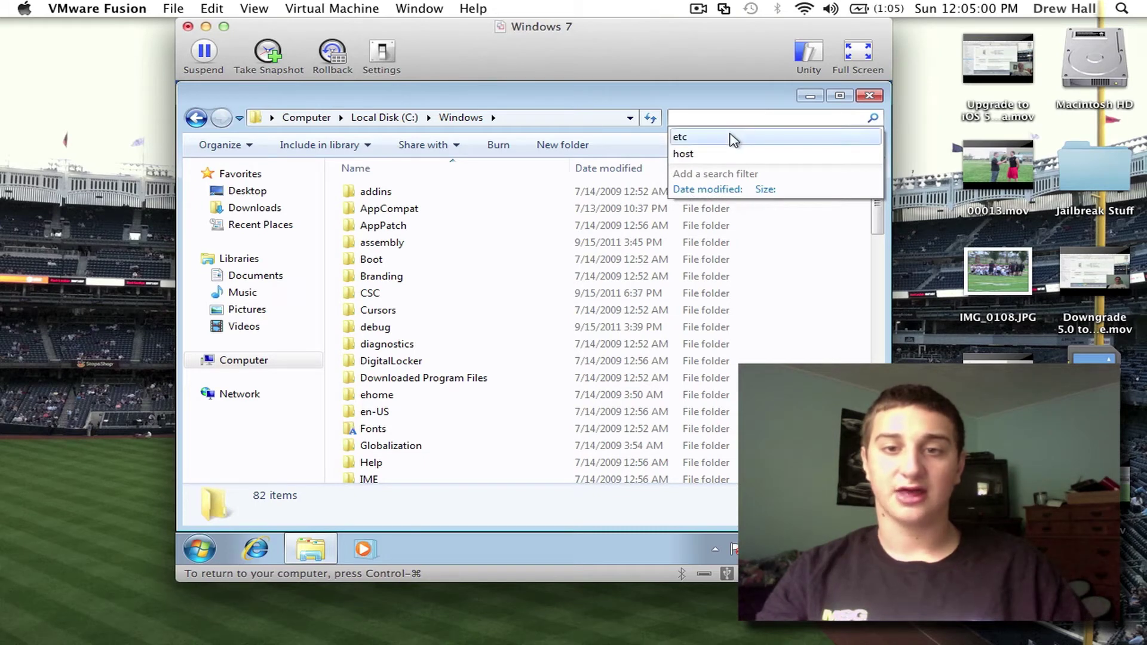
pyautogui.click(728, 138)
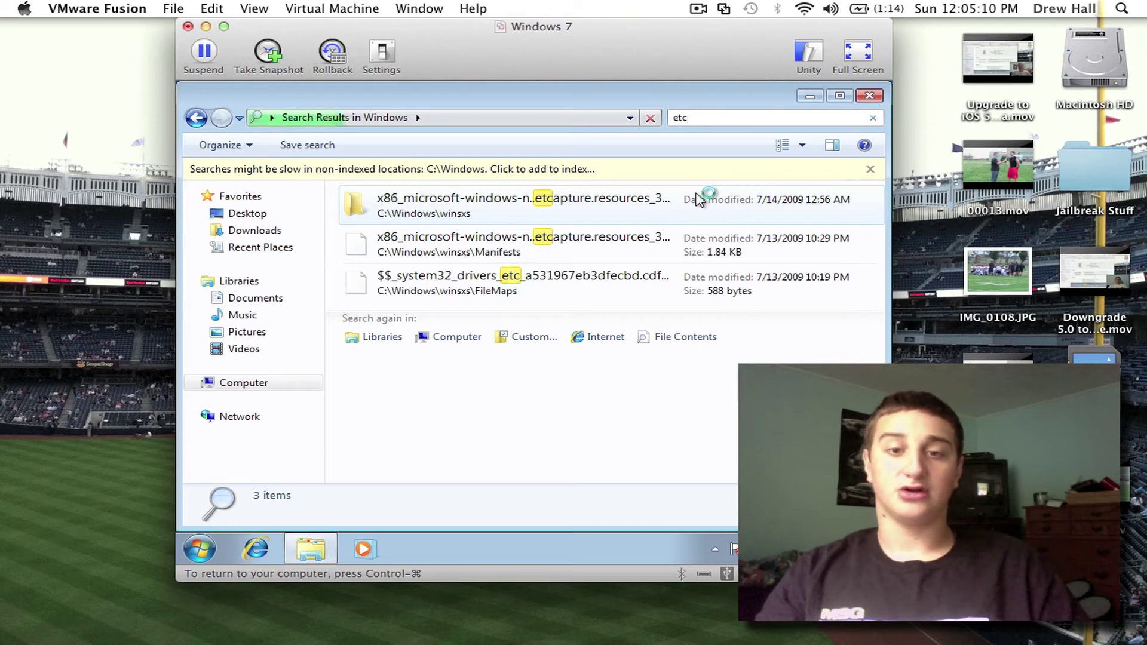
# Step: Open the etc folder and review SYSTEM and Users permissions in its Properties Security tab
pyautogui.doubleClick(672, 209)
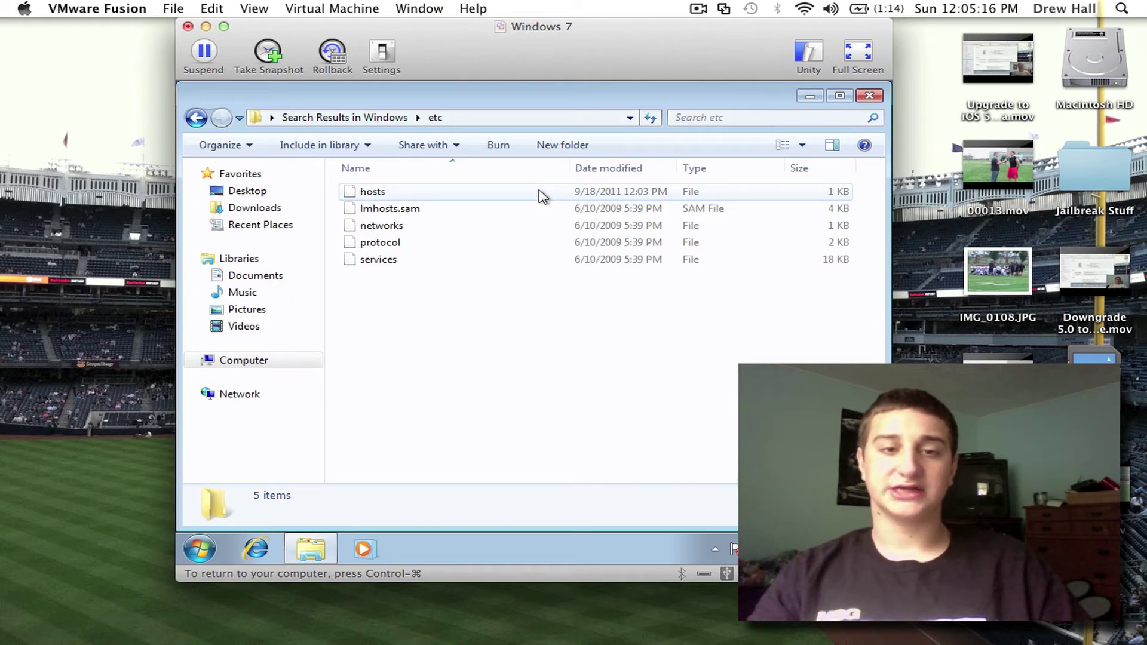
pyautogui.rightClick(539, 191)
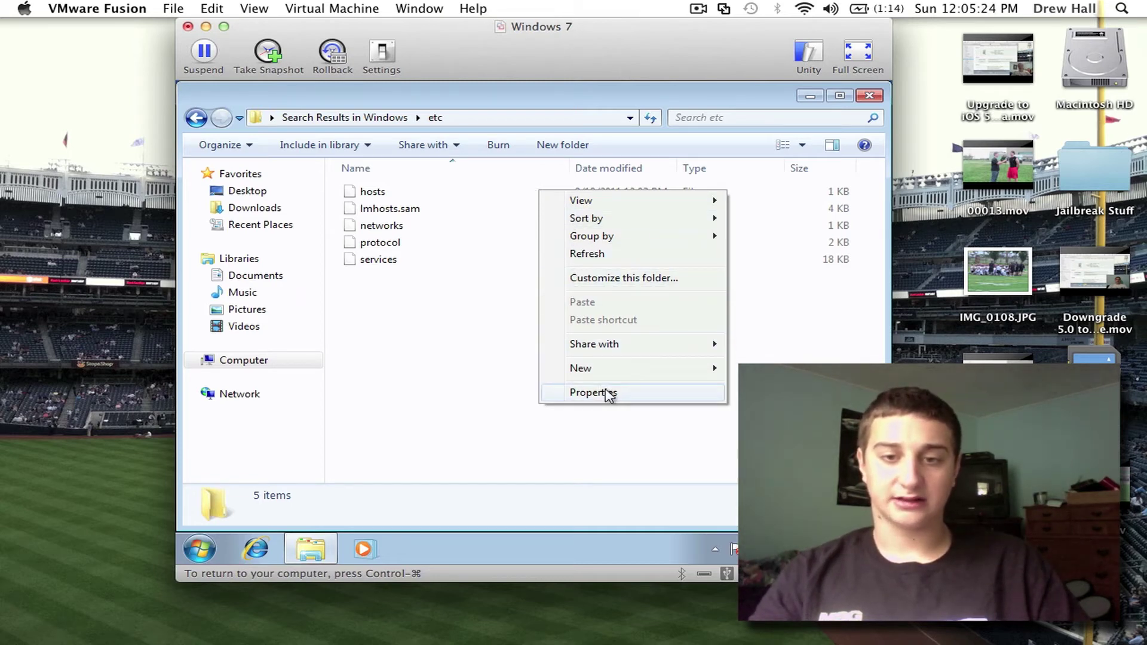
pyautogui.click(637, 399)
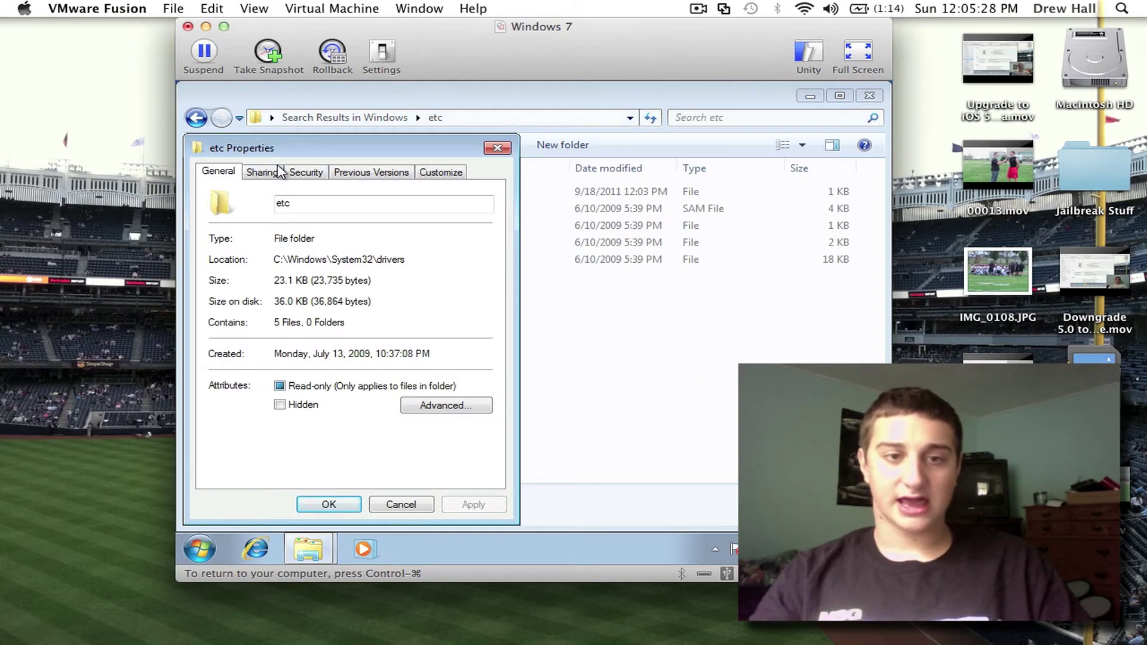
pyautogui.click(305, 173)
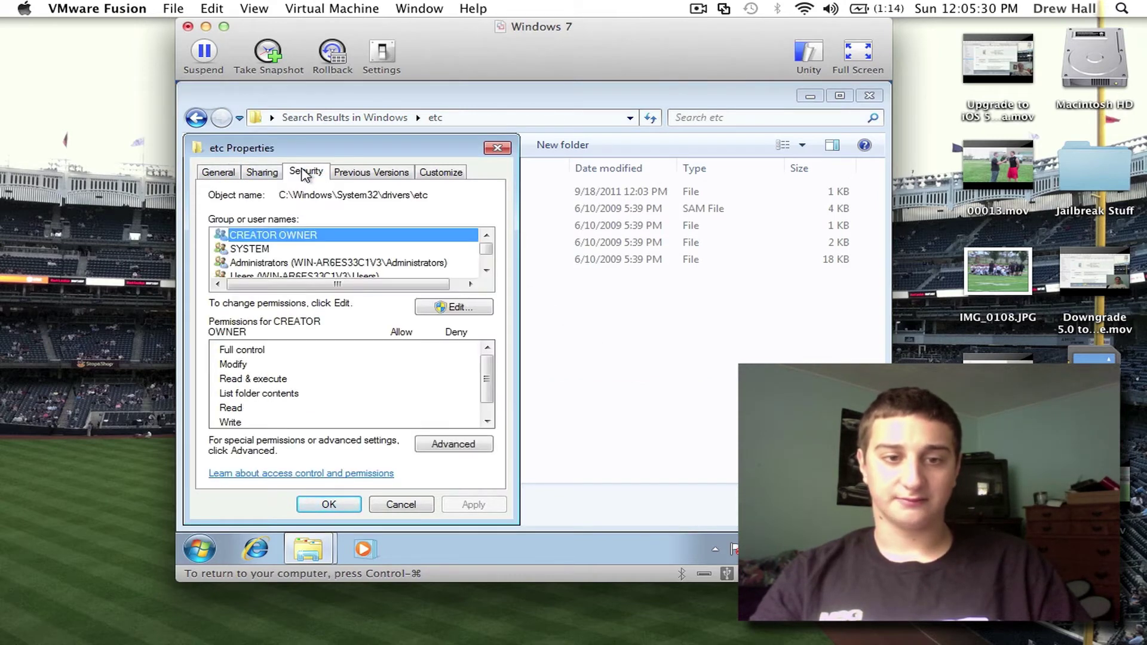
pyautogui.click(344, 249)
pyautogui.scroll(-1, 345, 255)
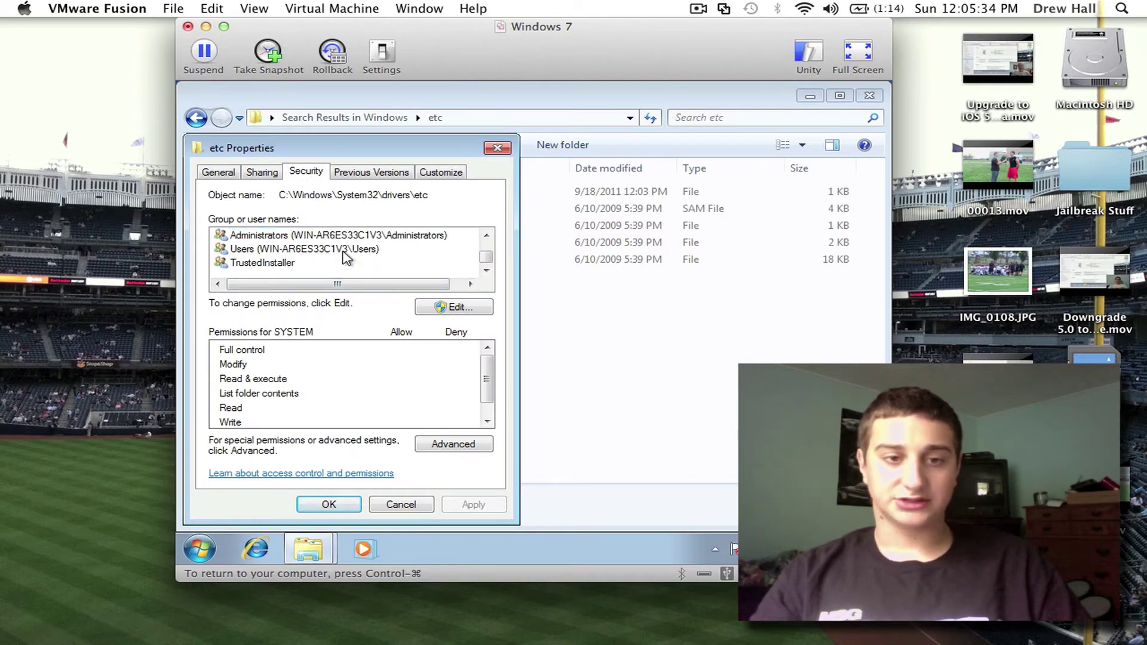
pyautogui.click(347, 257)
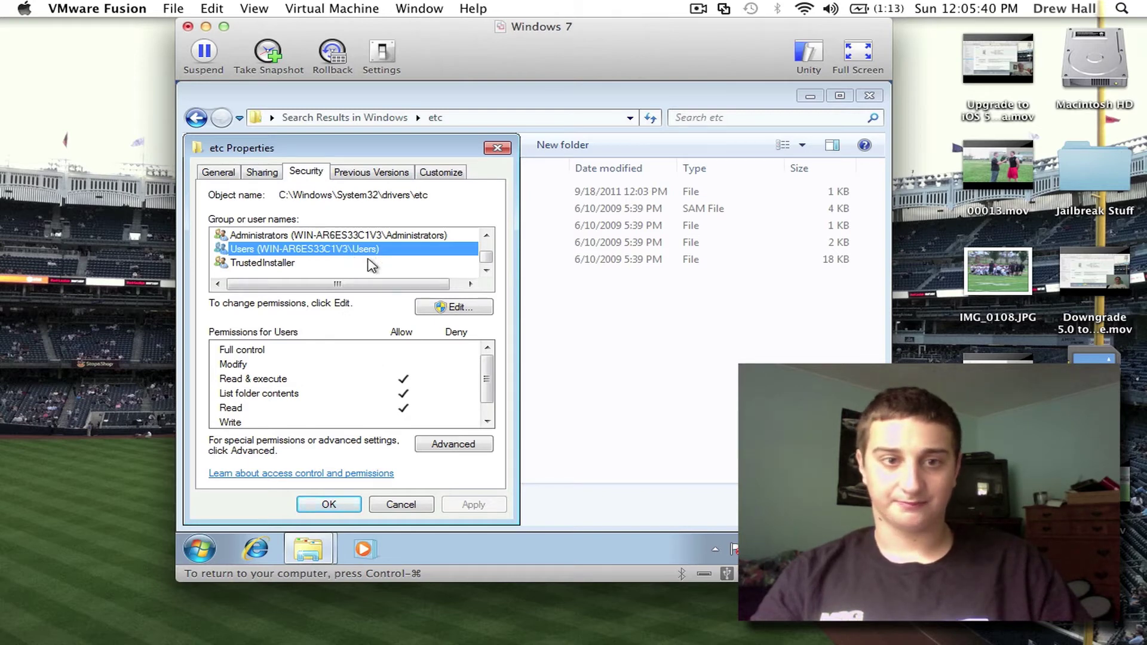
pyautogui.scroll(1, 370, 263)
pyautogui.scroll(-1, 371, 265)
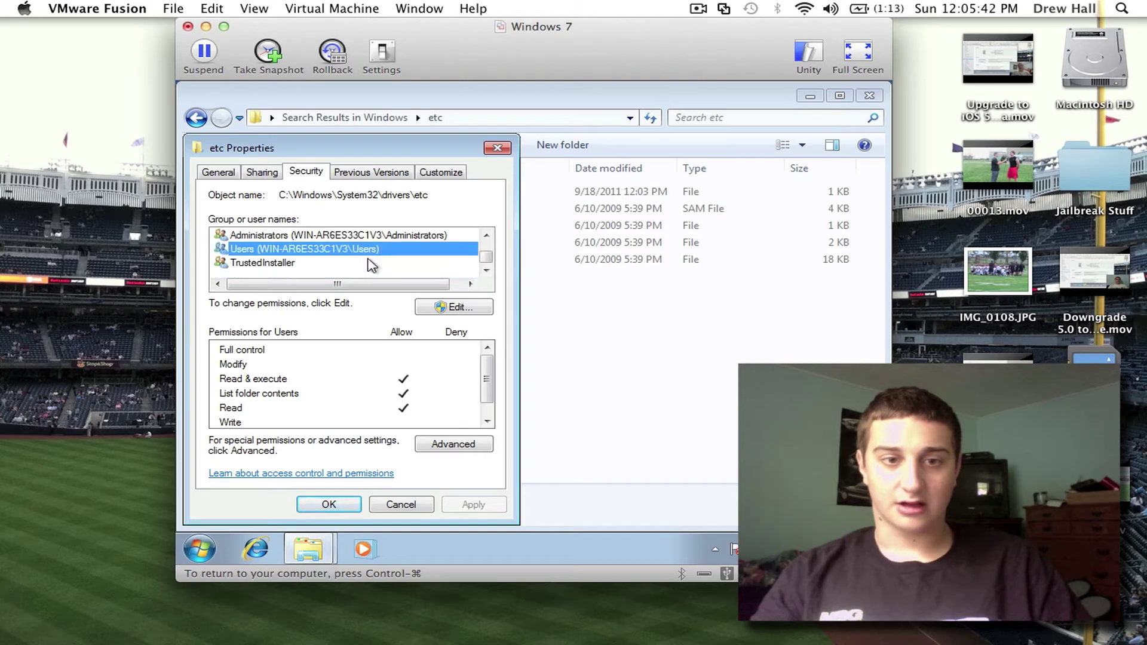
pyautogui.click(498, 148)
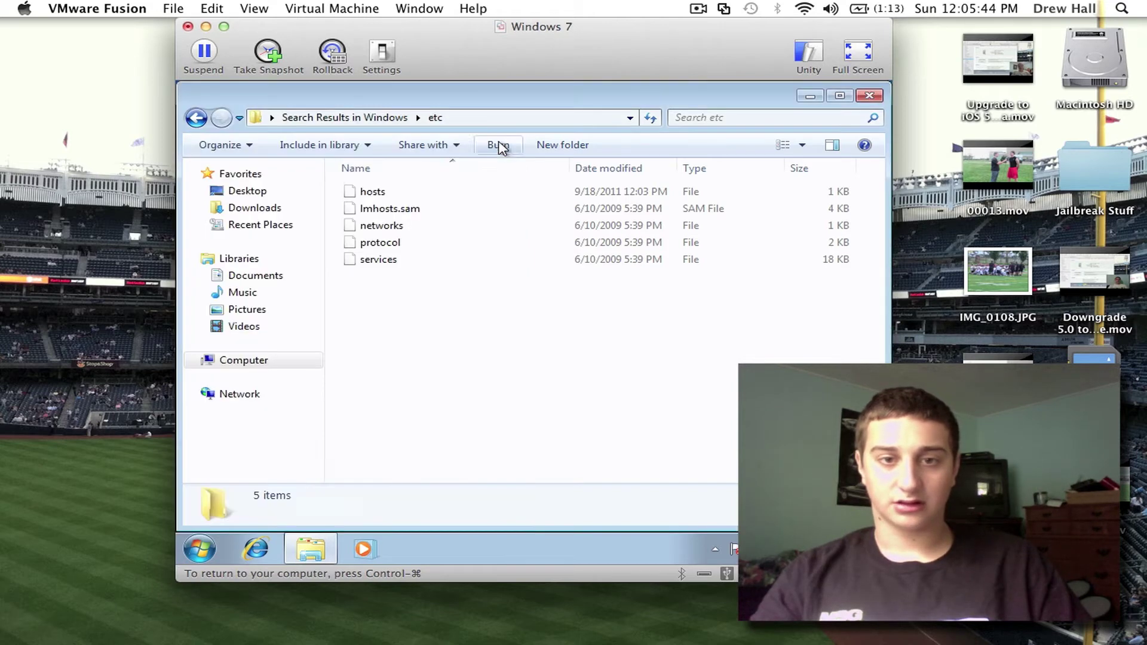
# Step: Open the hosts file's Properties and compare SYSTEM, Administrators and Users permissions under Security
pyautogui.click(439, 191)
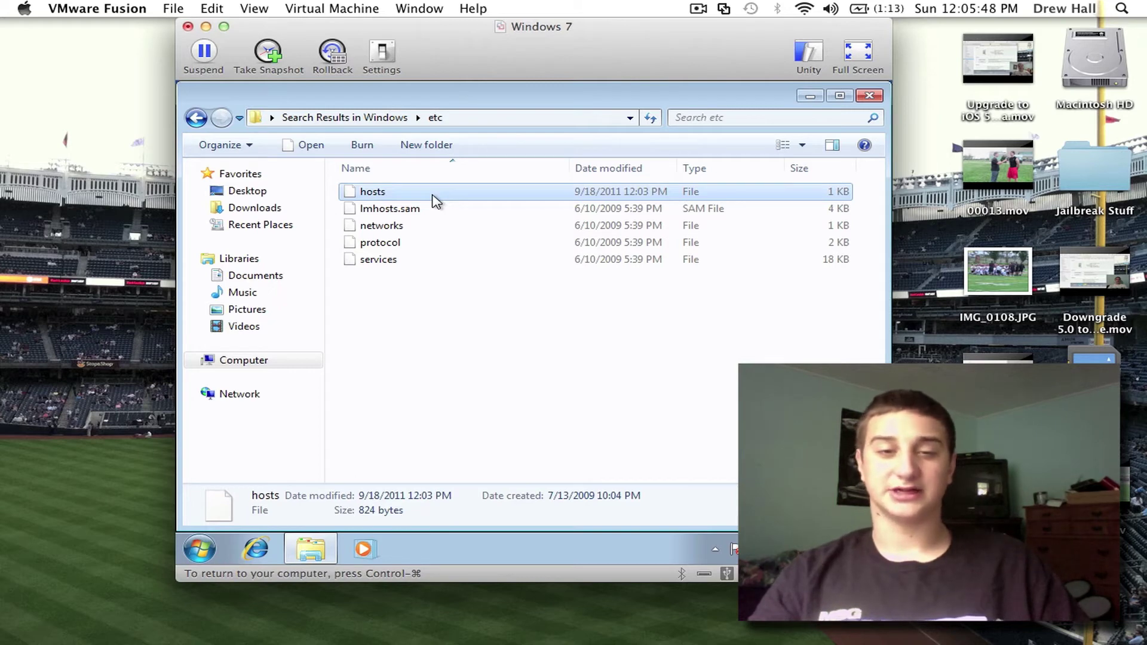
pyautogui.rightClick(434, 199)
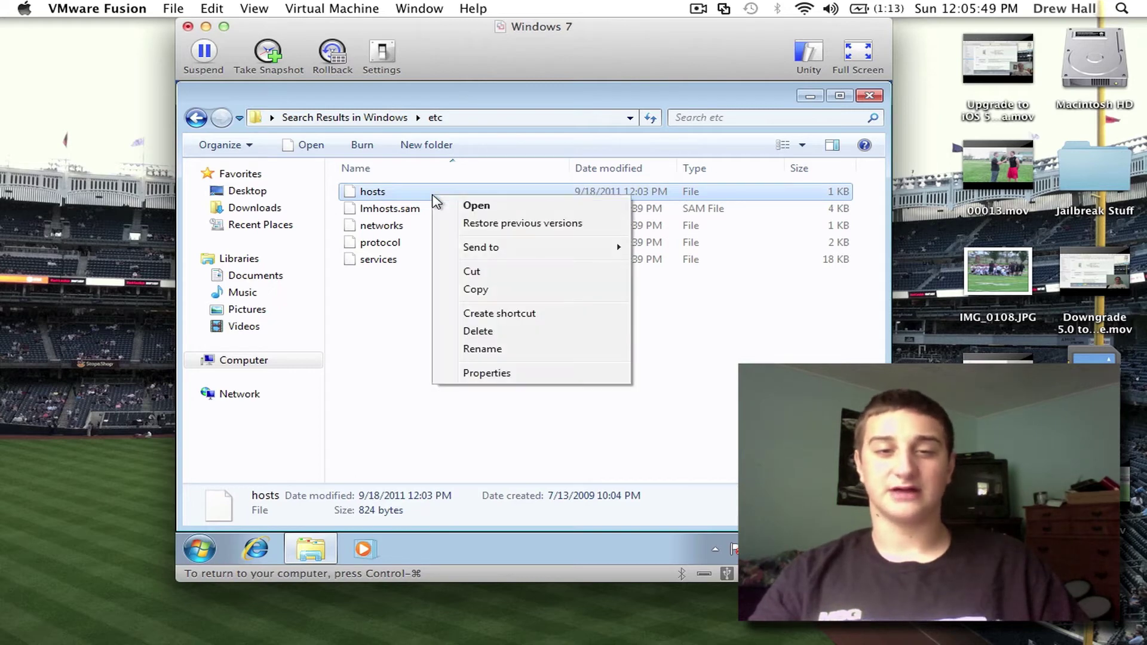
pyautogui.click(512, 376)
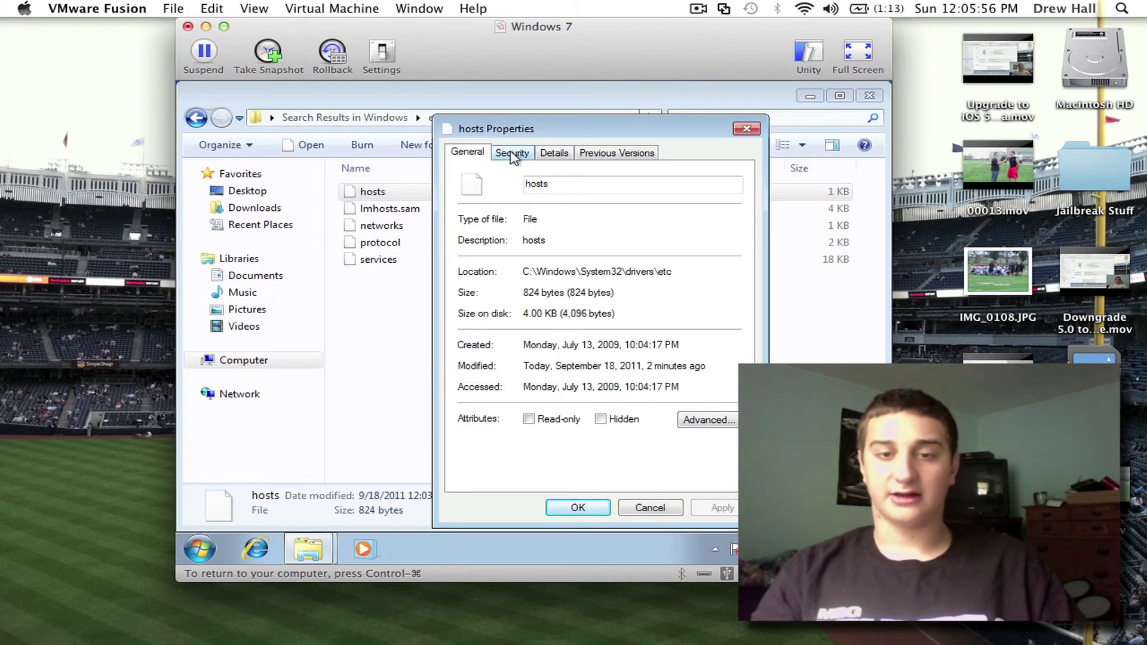
pyautogui.click(512, 154)
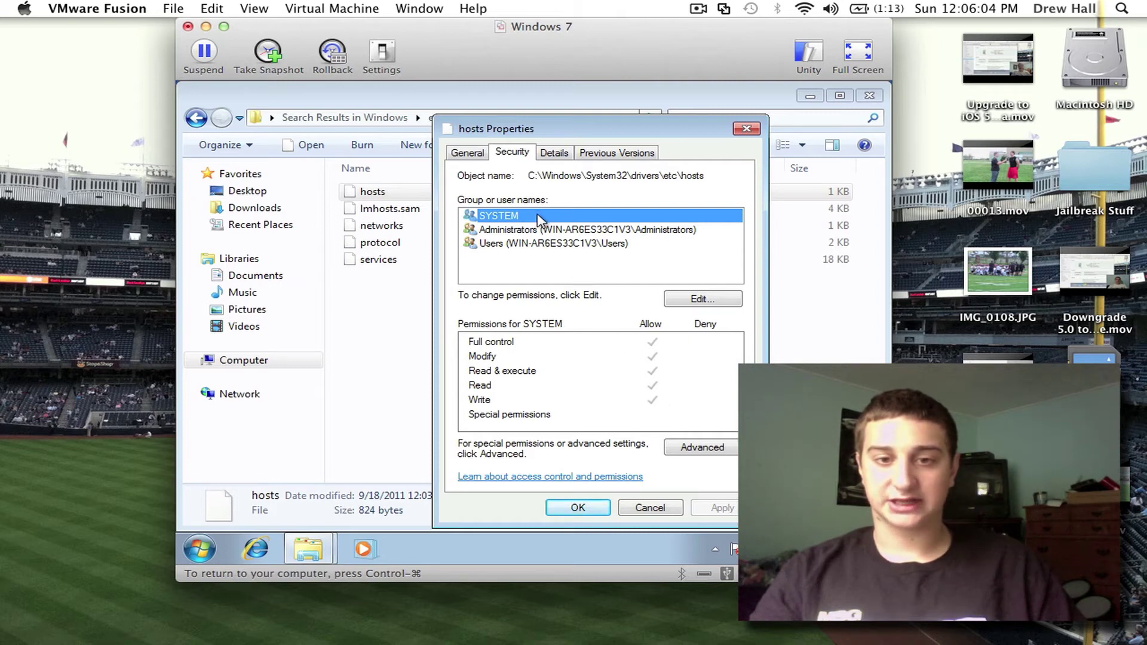
pyautogui.click(531, 232)
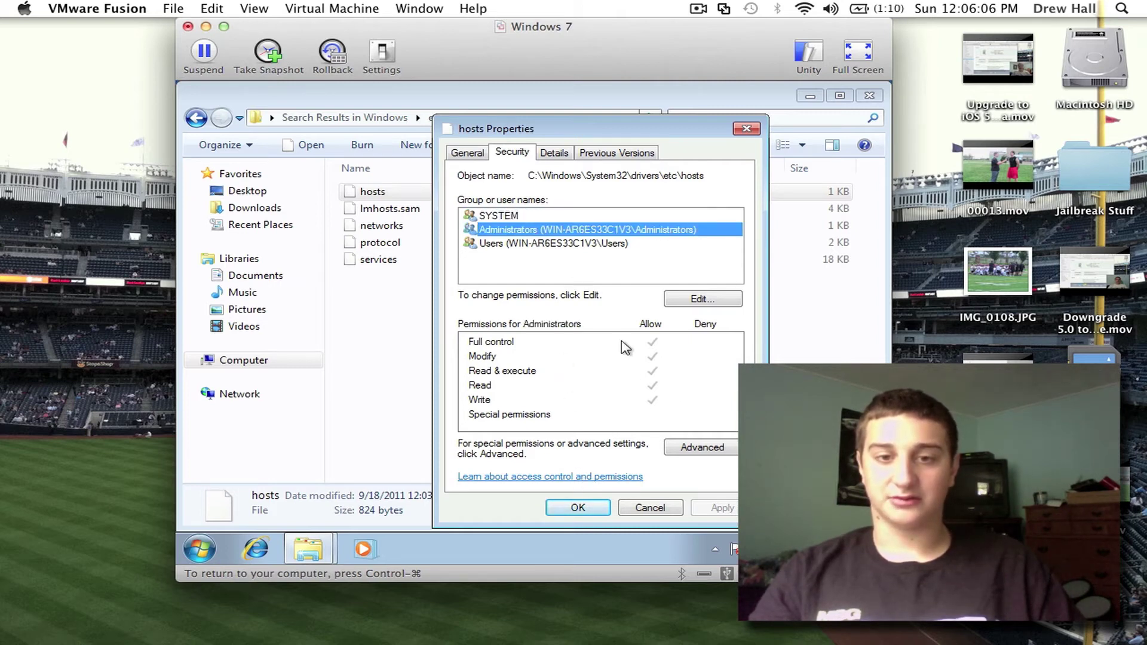
pyautogui.click(592, 244)
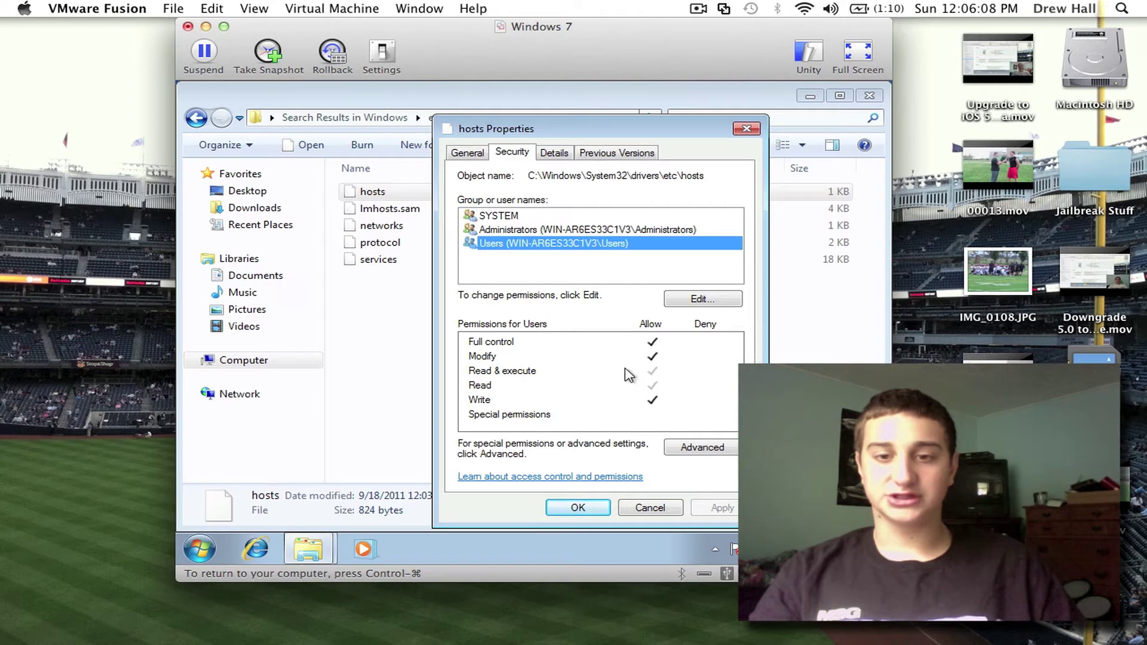
# Step: Grant the Users group Allow Full control on hosts, accept the warning, and close Properties
pyautogui.click(701, 299)
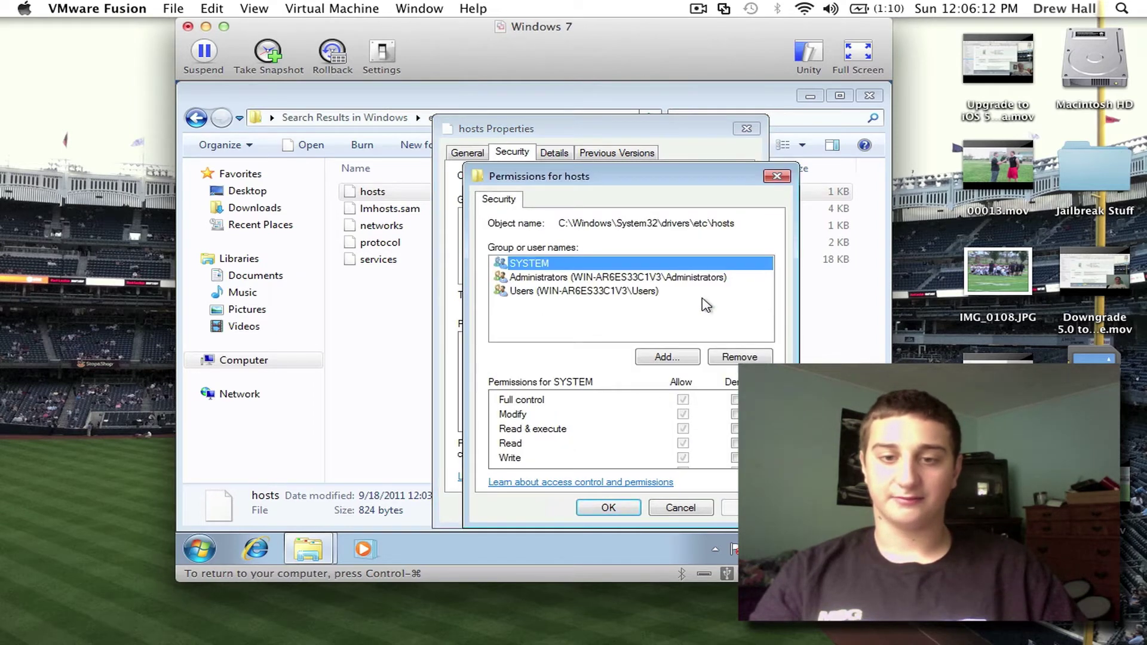
pyautogui.click(578, 291)
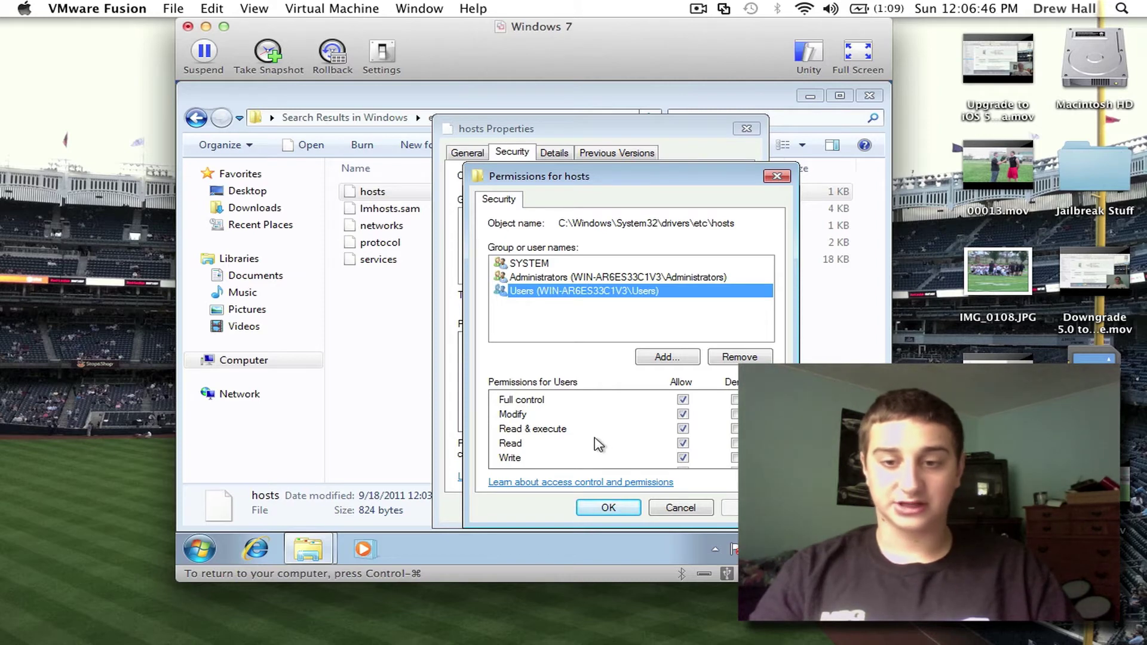
pyautogui.click(683, 400)
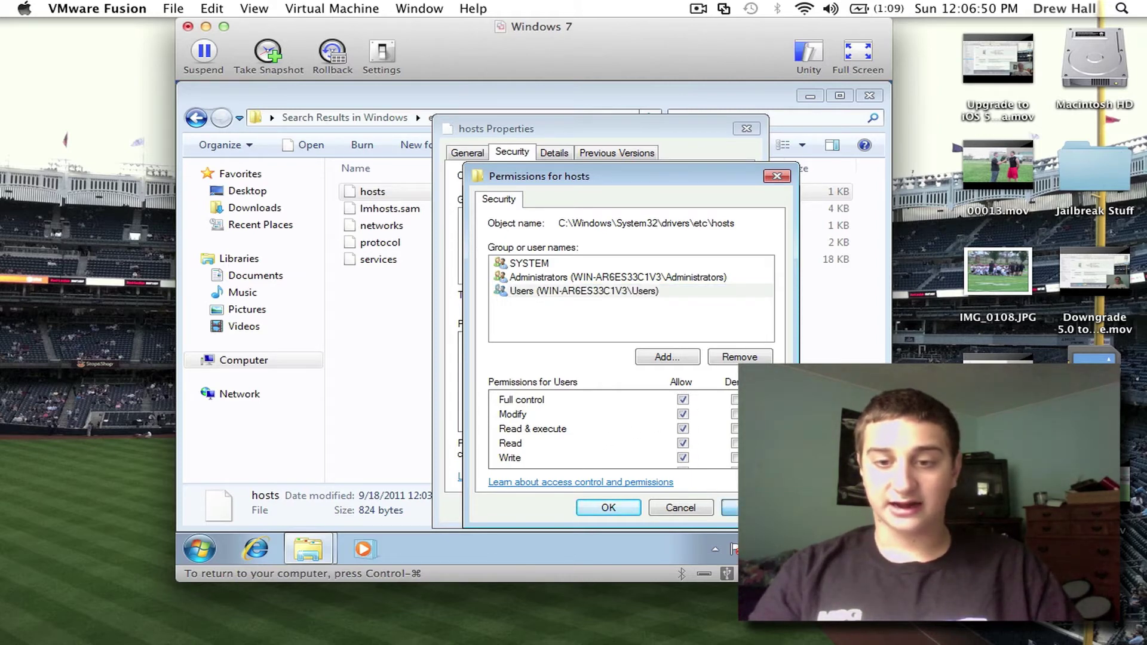
pyautogui.click(730, 508)
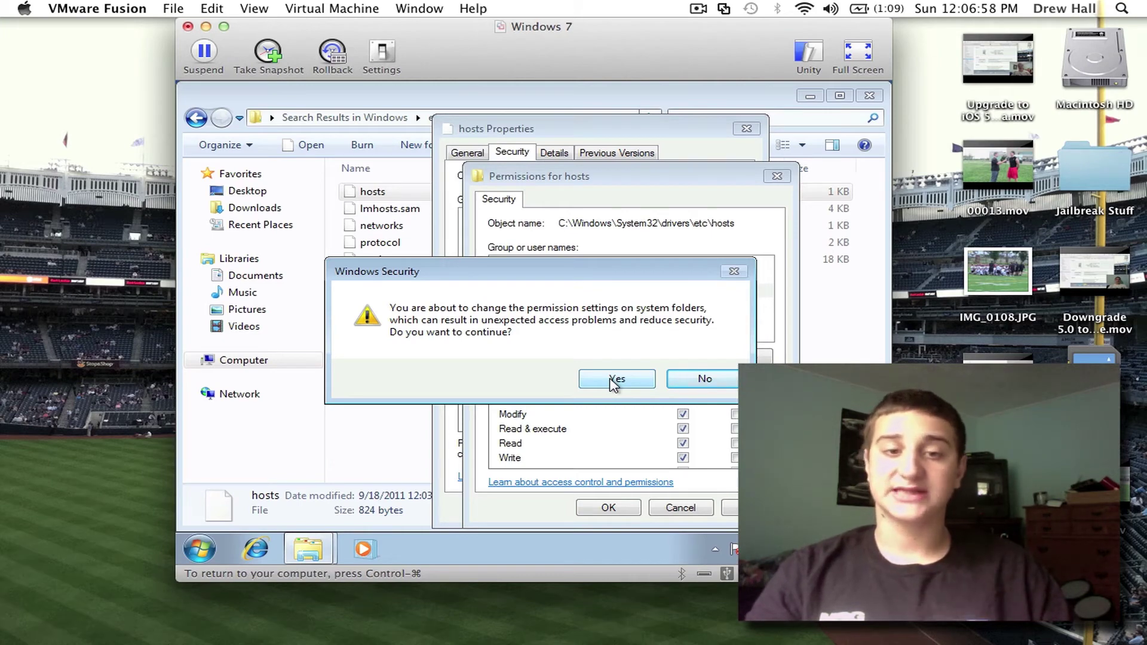
pyautogui.click(614, 379)
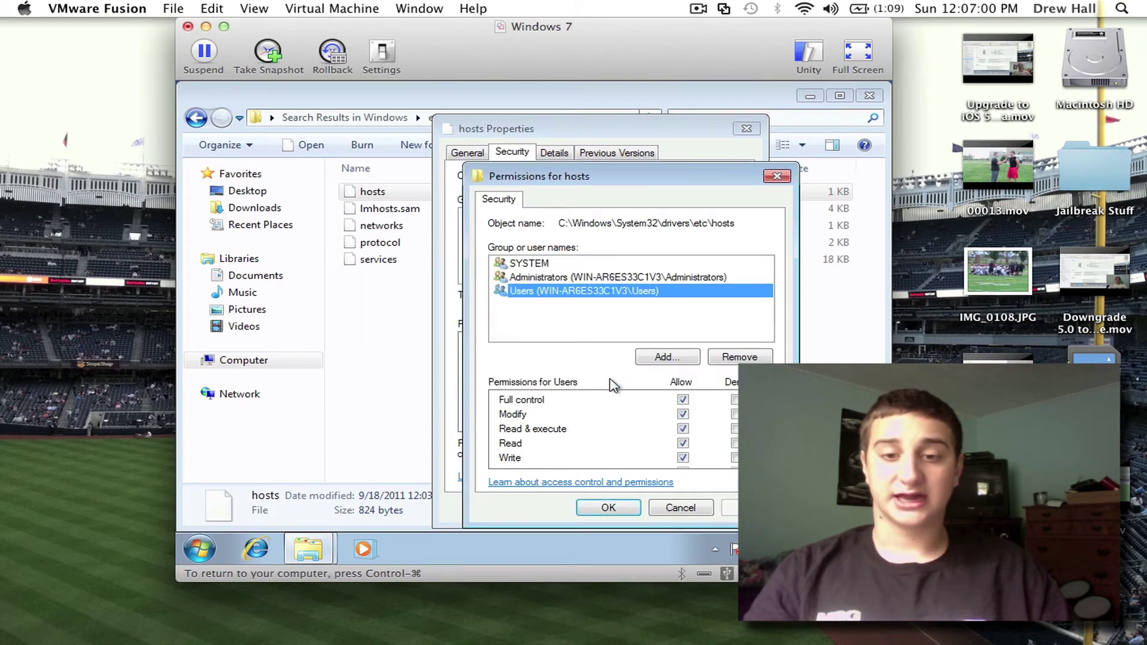
pyautogui.click(608, 508)
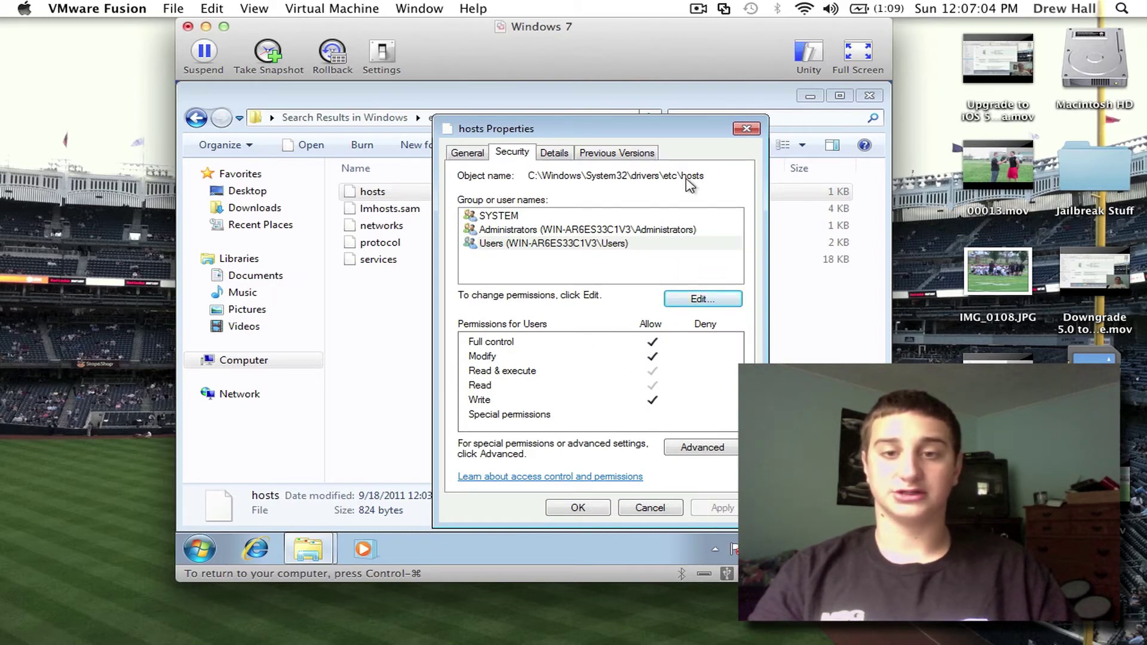
pyautogui.click(746, 129)
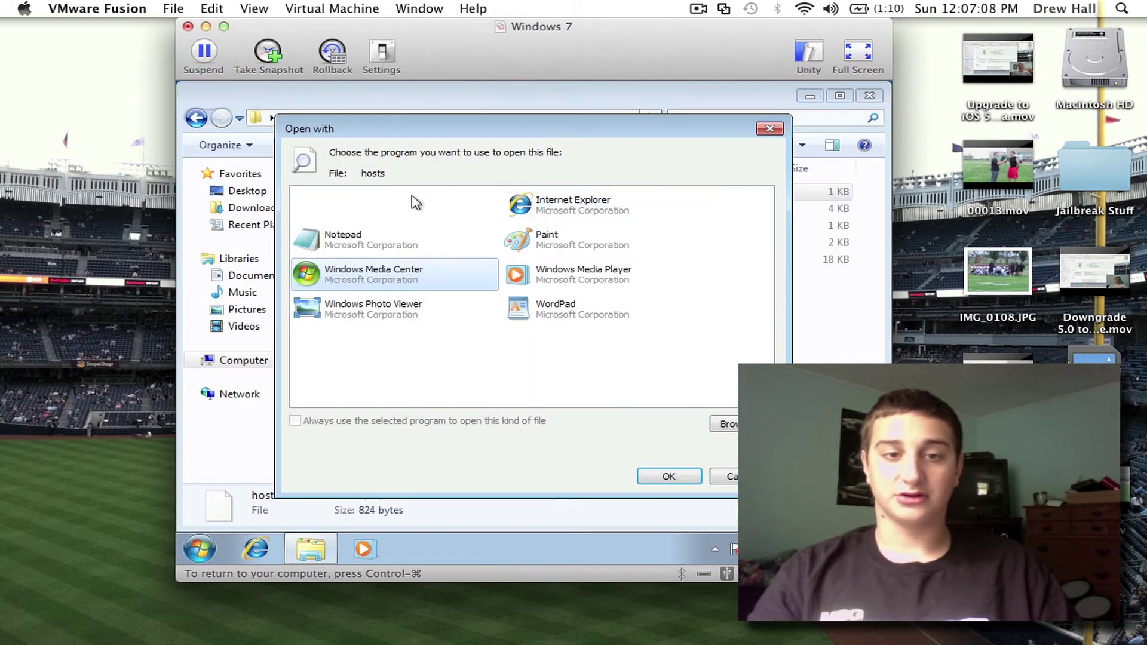
# Step: Open the hosts file in Notepad with the cursor on its empty last line
pyautogui.click(373, 244)
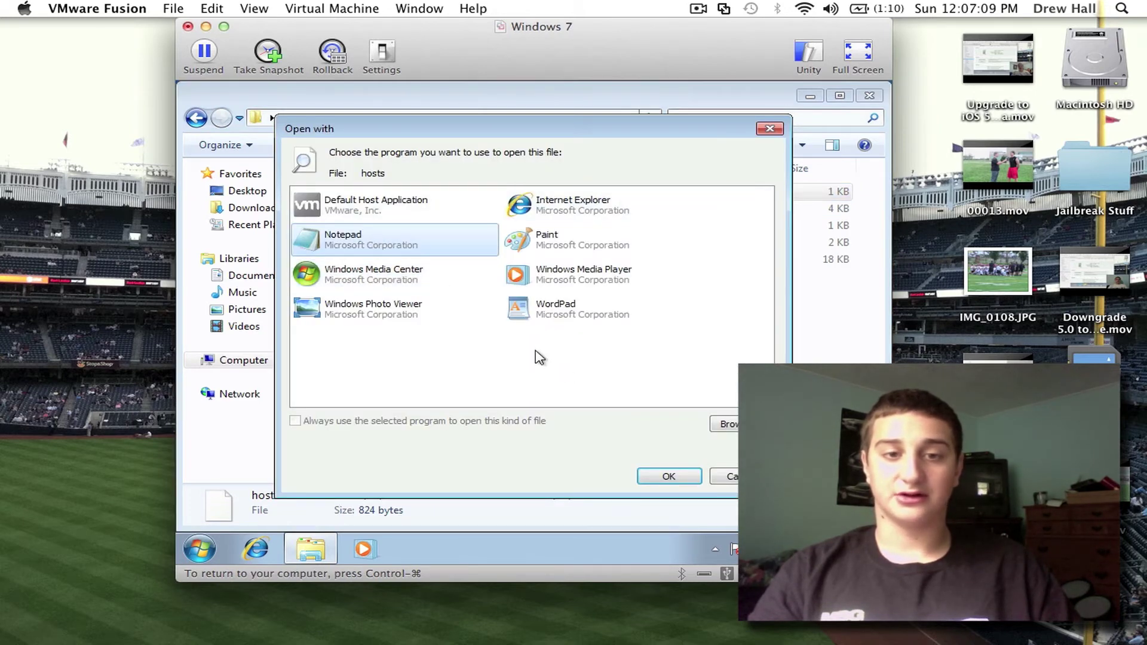
pyautogui.click(669, 477)
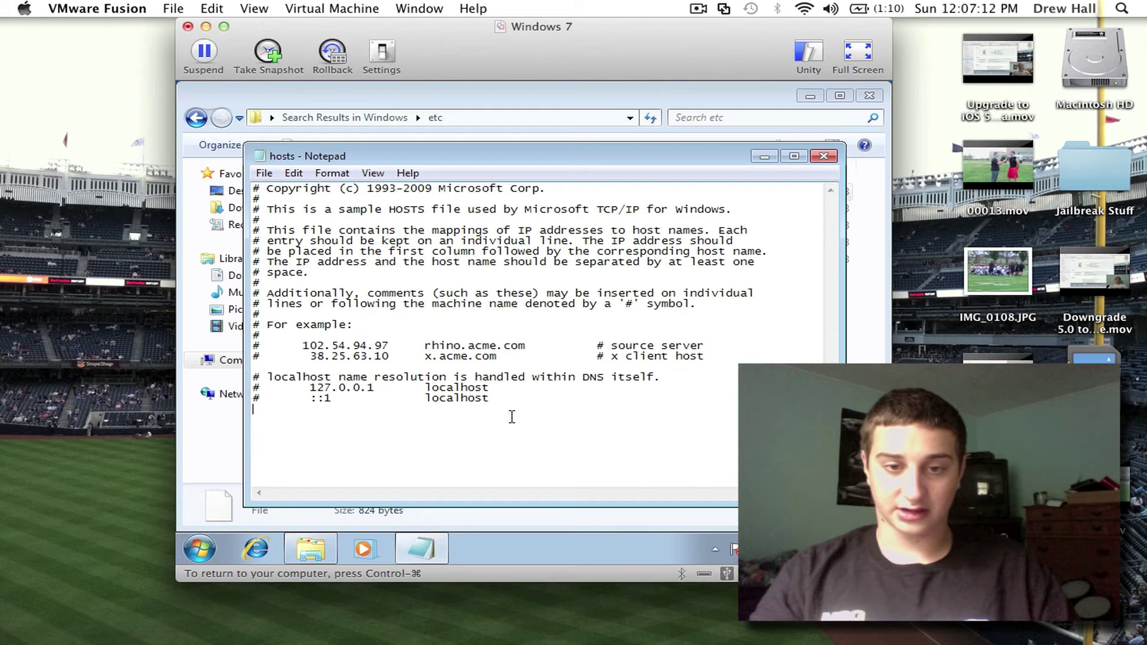
pyautogui.click(512, 416)
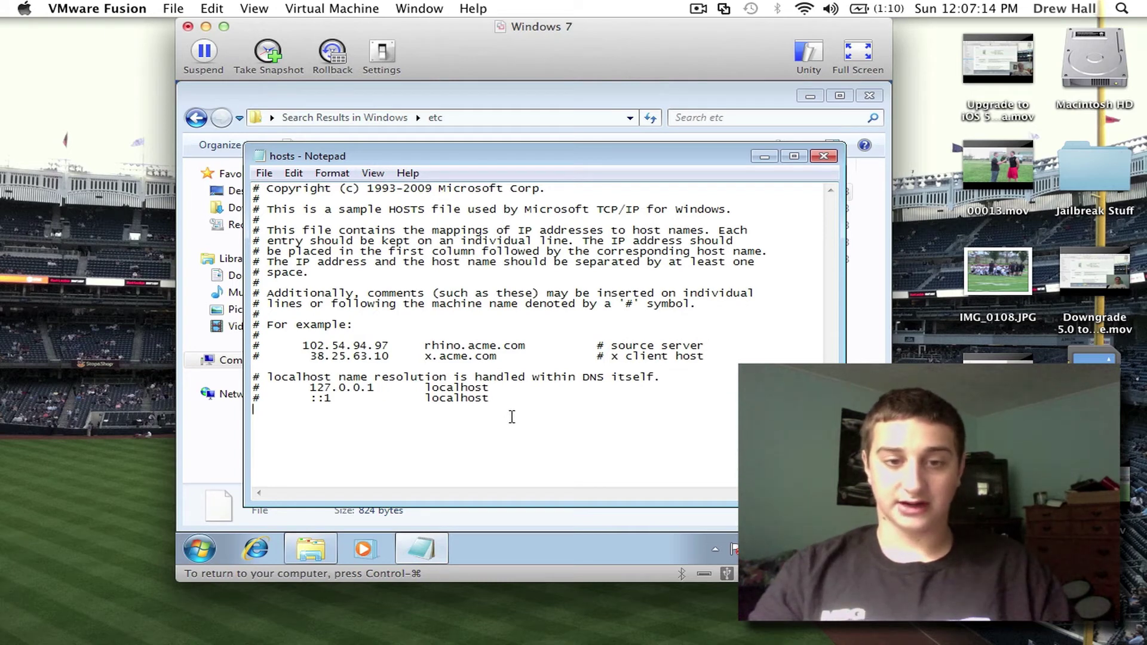
# Step: Type gs.apple entries on new lines at the end of hosts, then trim the last line
pyautogui.write('gs.')
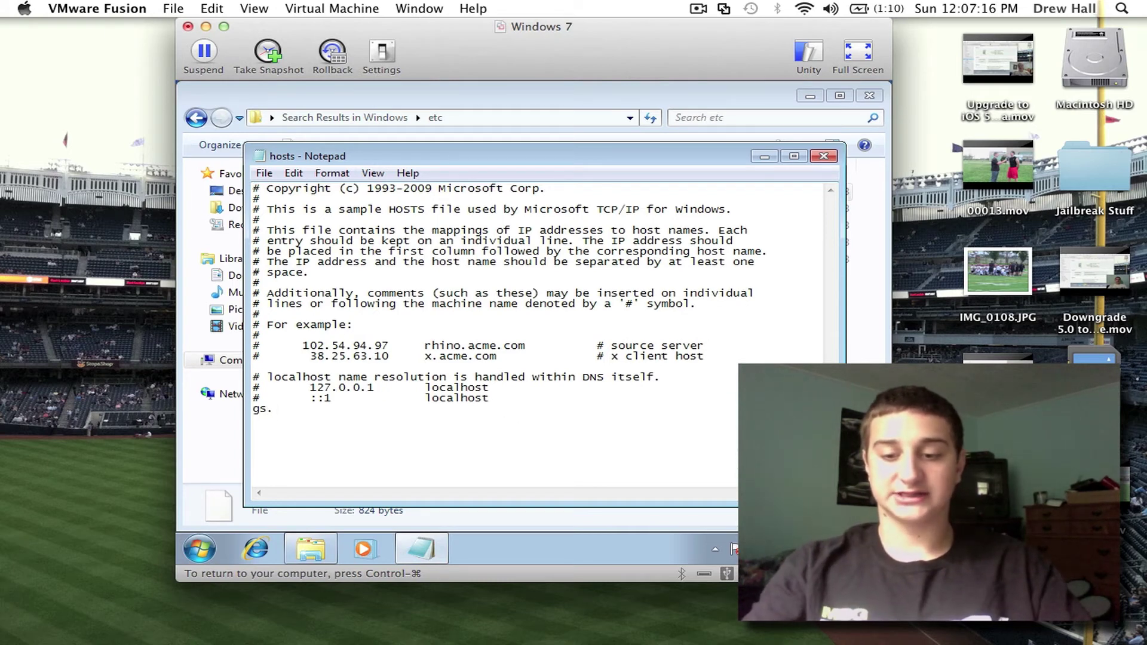
pyautogui.write('apple67377643')
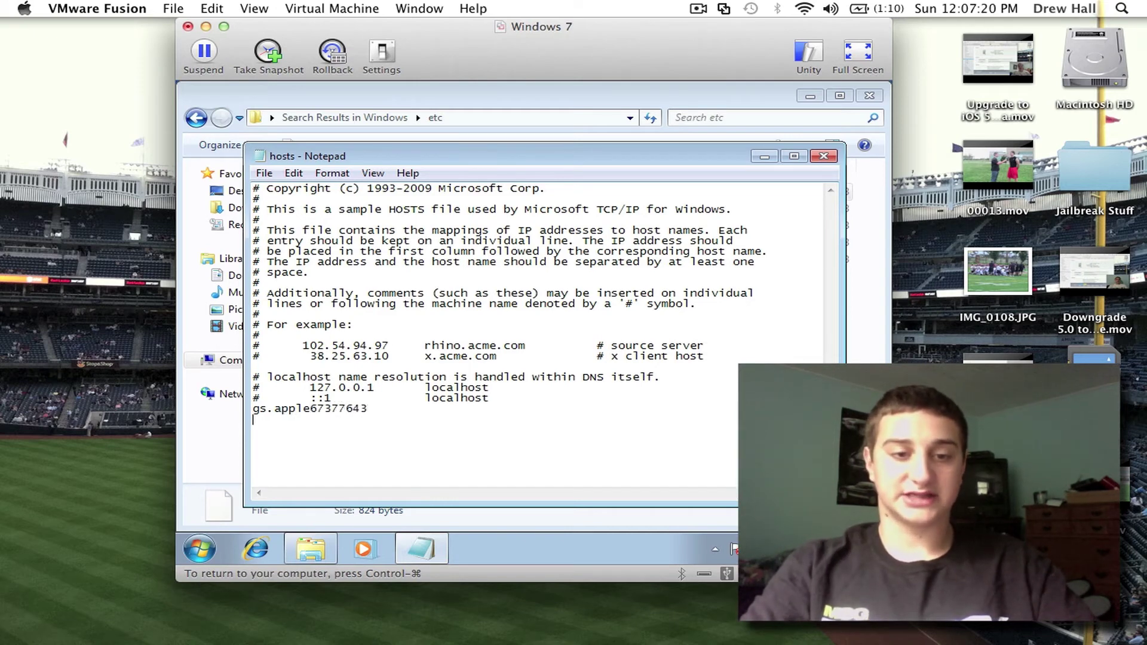
pyautogui.press('Return')
pyautogui.write('#')
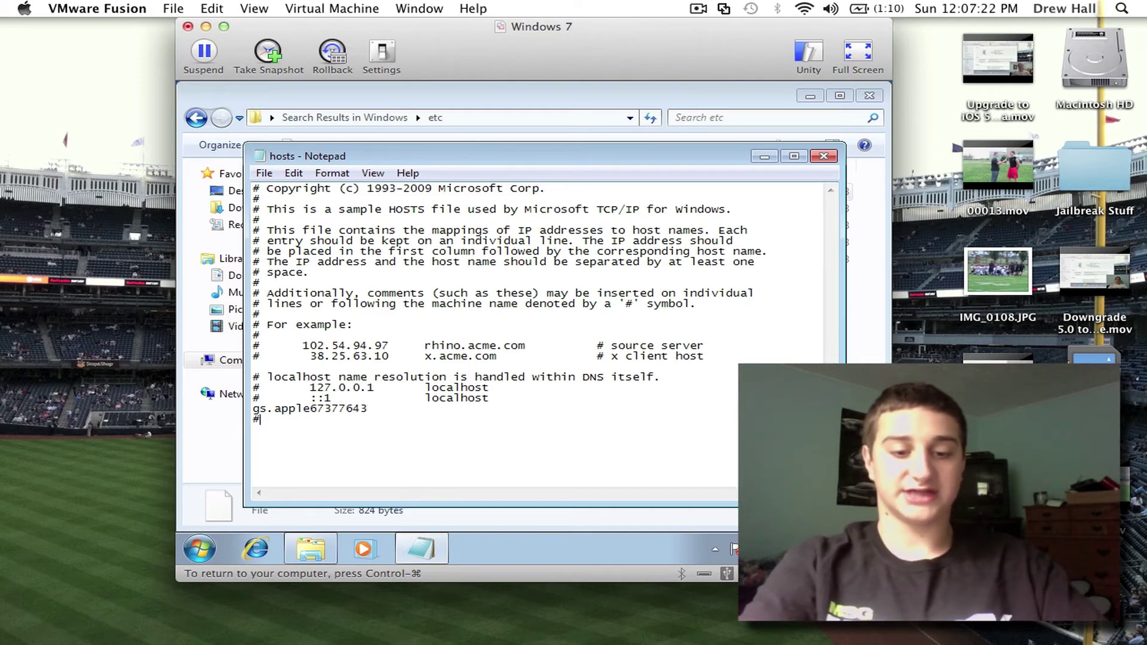
pyautogui.write('5i3u5')
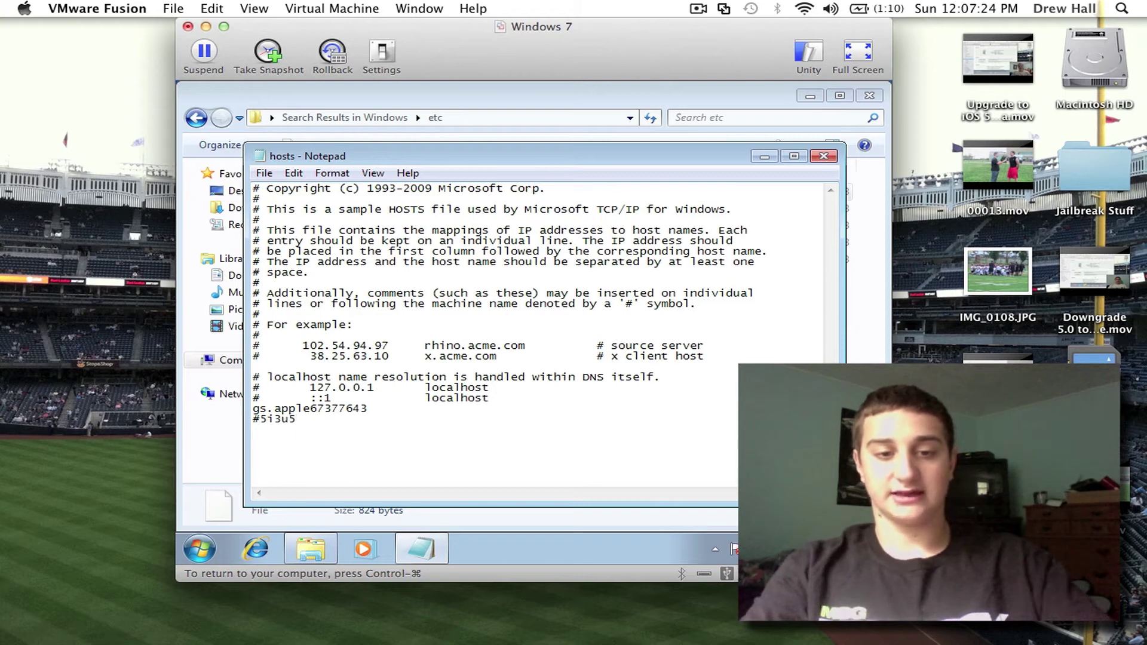
pyautogui.write(' gs')
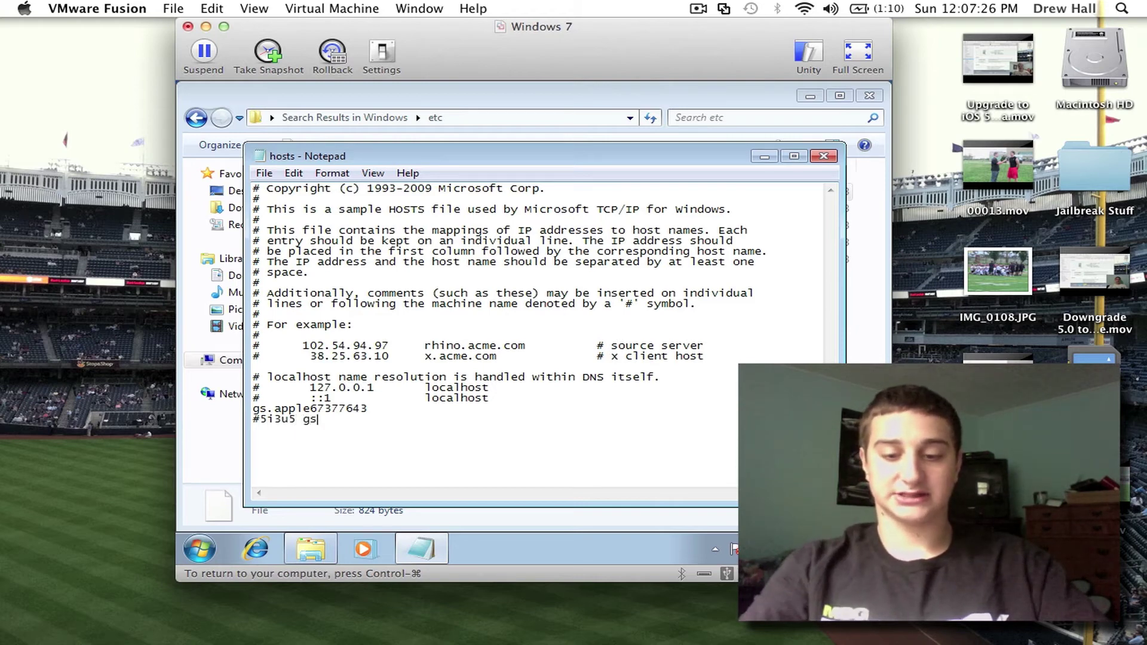
pyautogui.write('.apple')
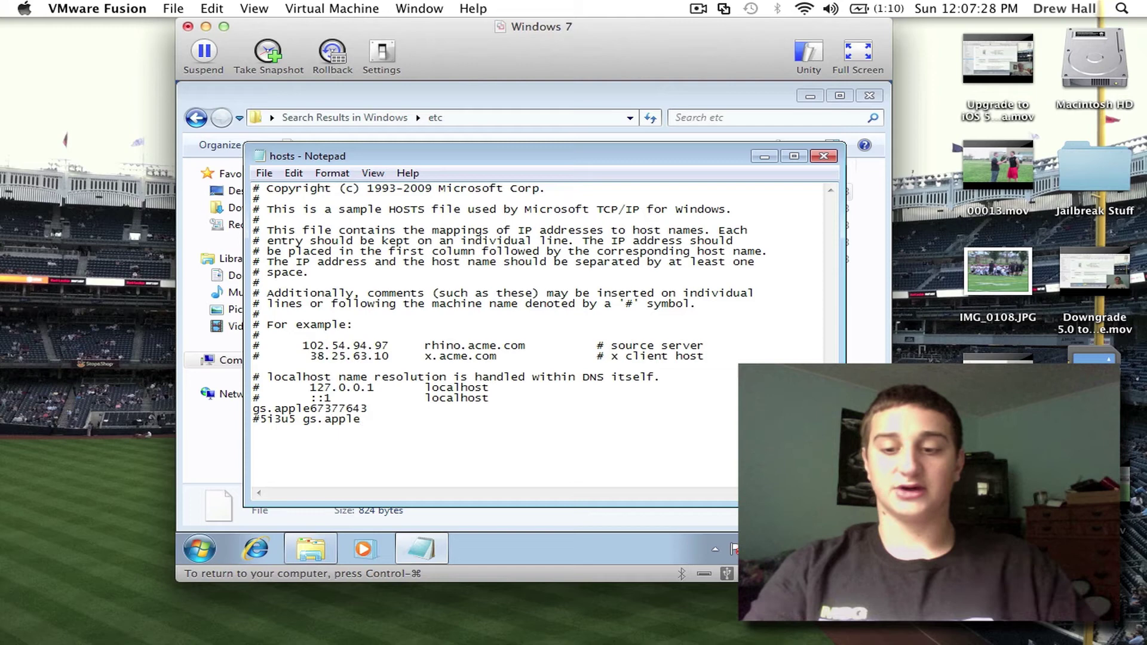
pyautogui.press('BackSpace')
pyautogui.press('BackSpace')
pyautogui.press('BackSpace')
pyautogui.press('BackSpace')
pyautogui.press('BackSpace')
pyautogui.press('BackSpace')
pyautogui.press('BackSpace')
pyautogui.press('BackSpace')
pyautogui.press('BackSpace')
pyautogui.press('BackSpace')
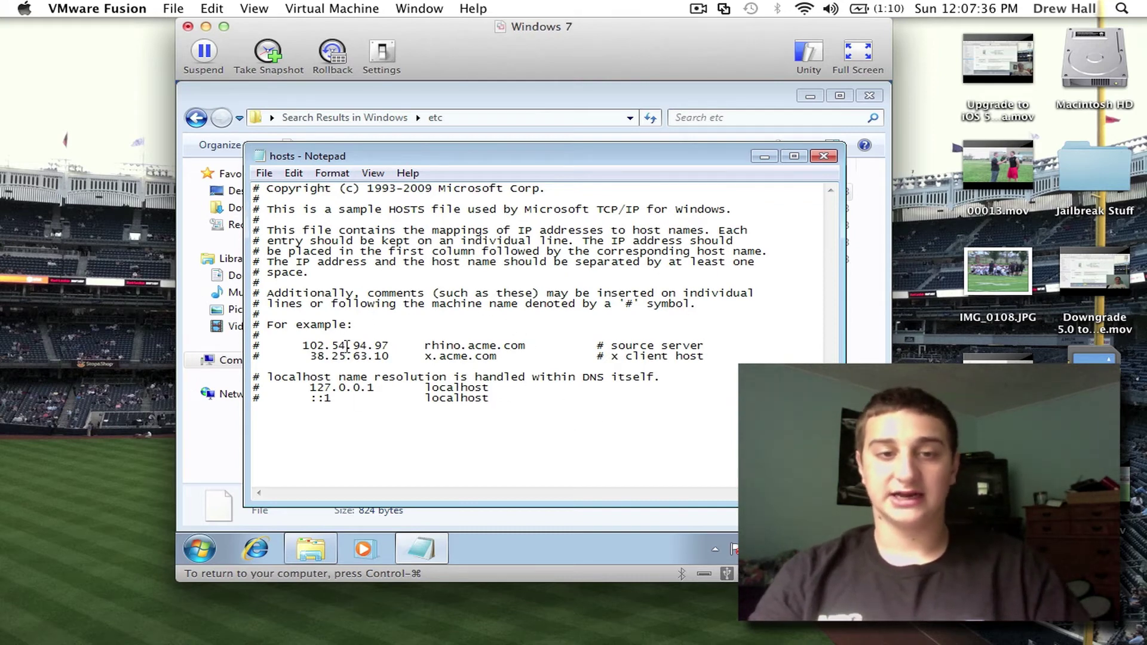
pyautogui.click(264, 173)
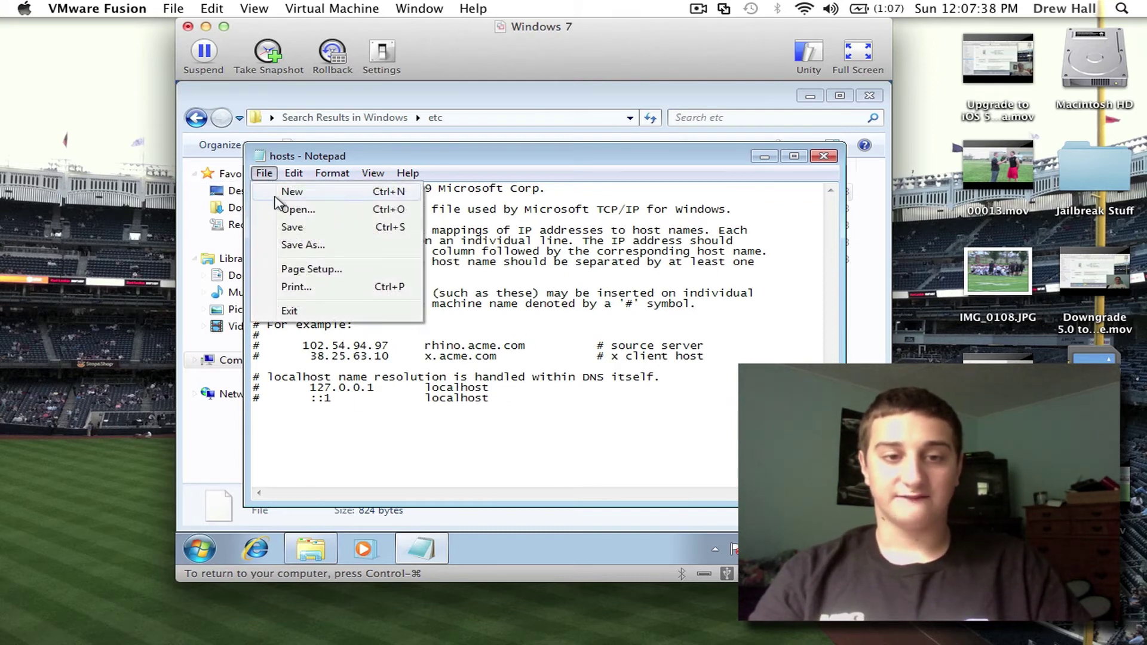
# Step: Save the edited file over the original hosts using the All Files type
pyautogui.click(293, 245)
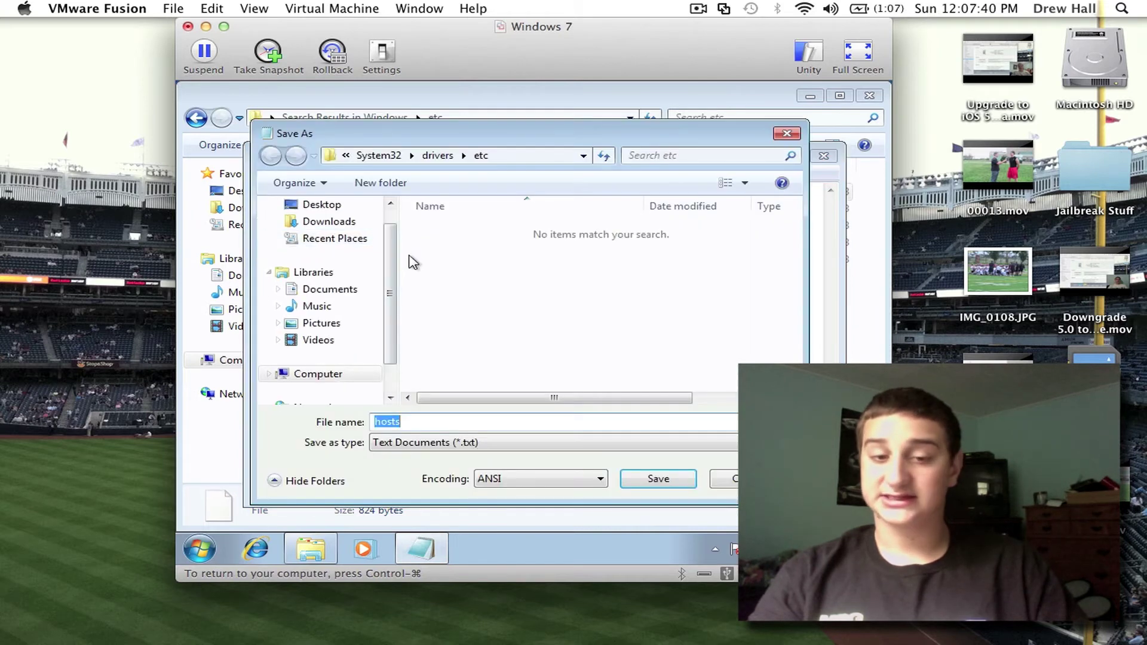
pyautogui.click(471, 444)
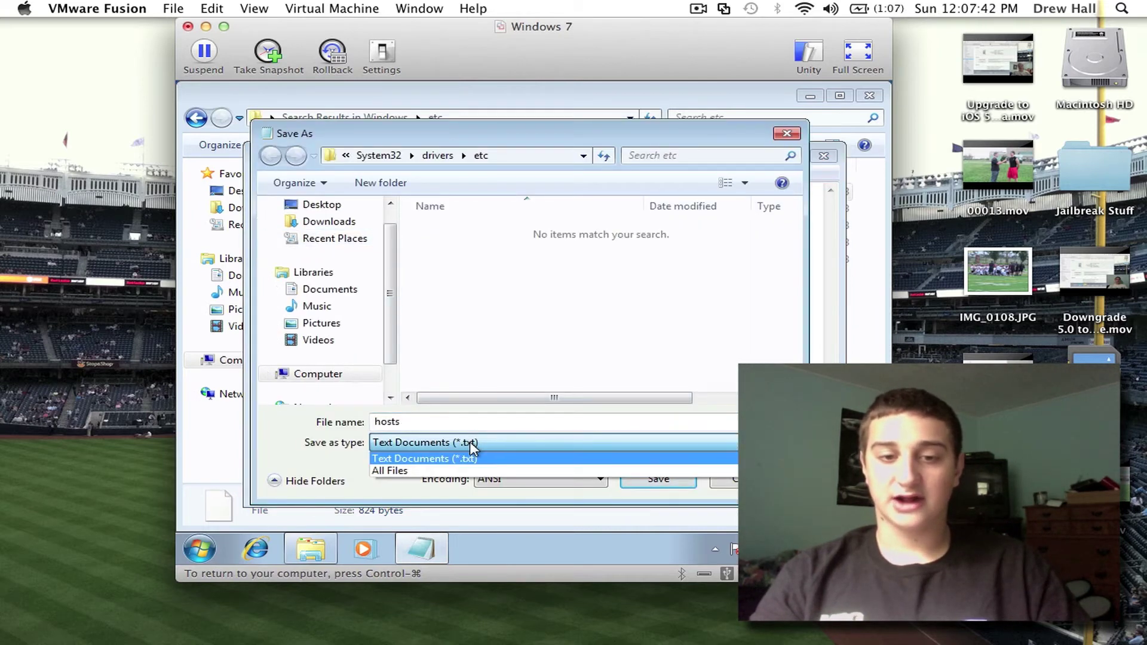
pyautogui.click(470, 471)
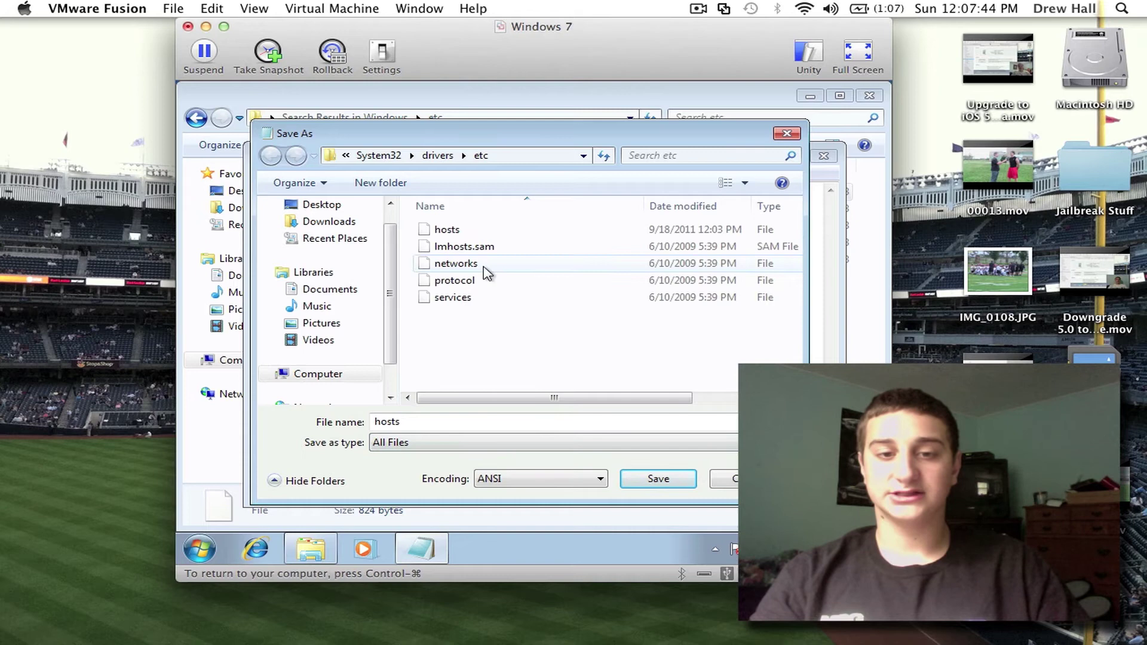
pyautogui.click(483, 233)
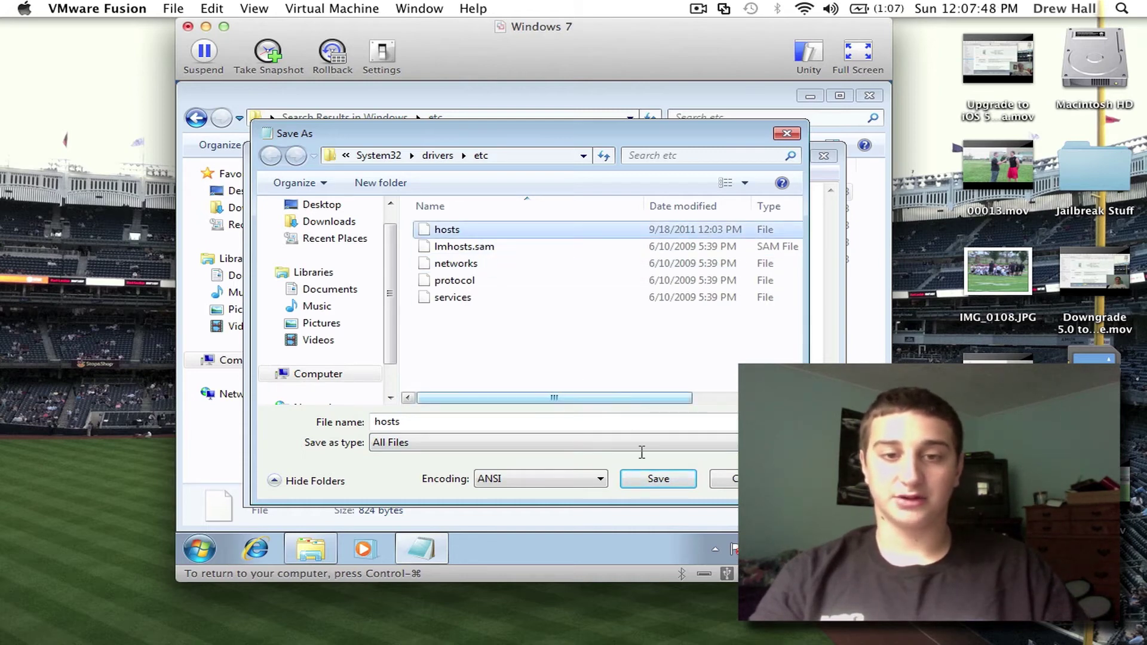
pyautogui.click(682, 482)
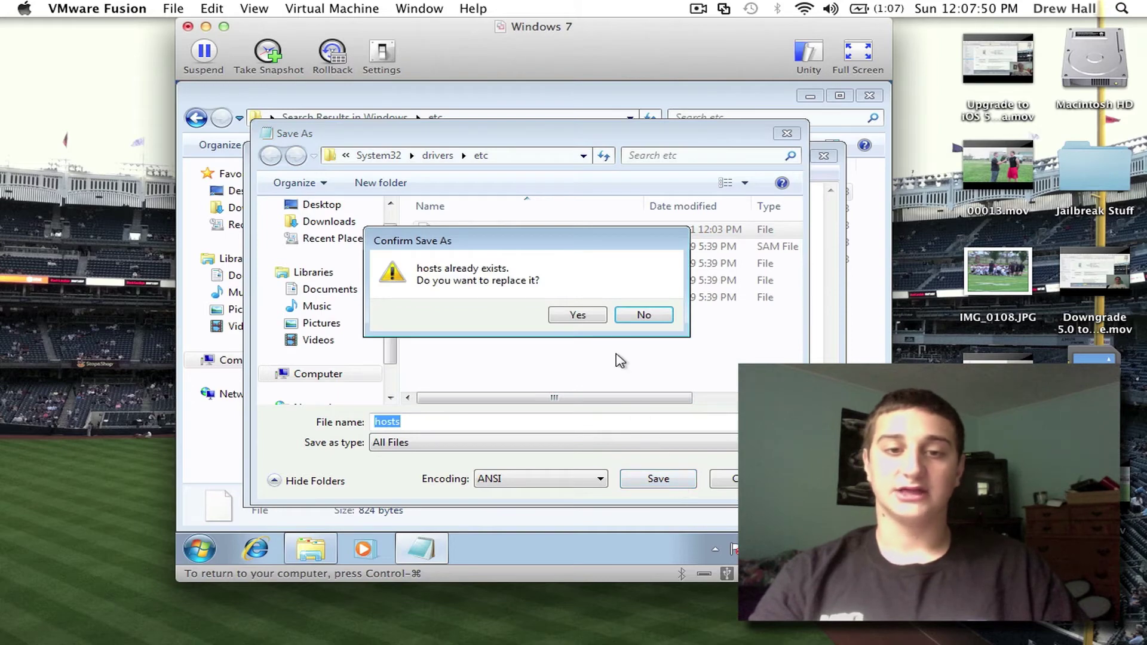
pyautogui.click(592, 317)
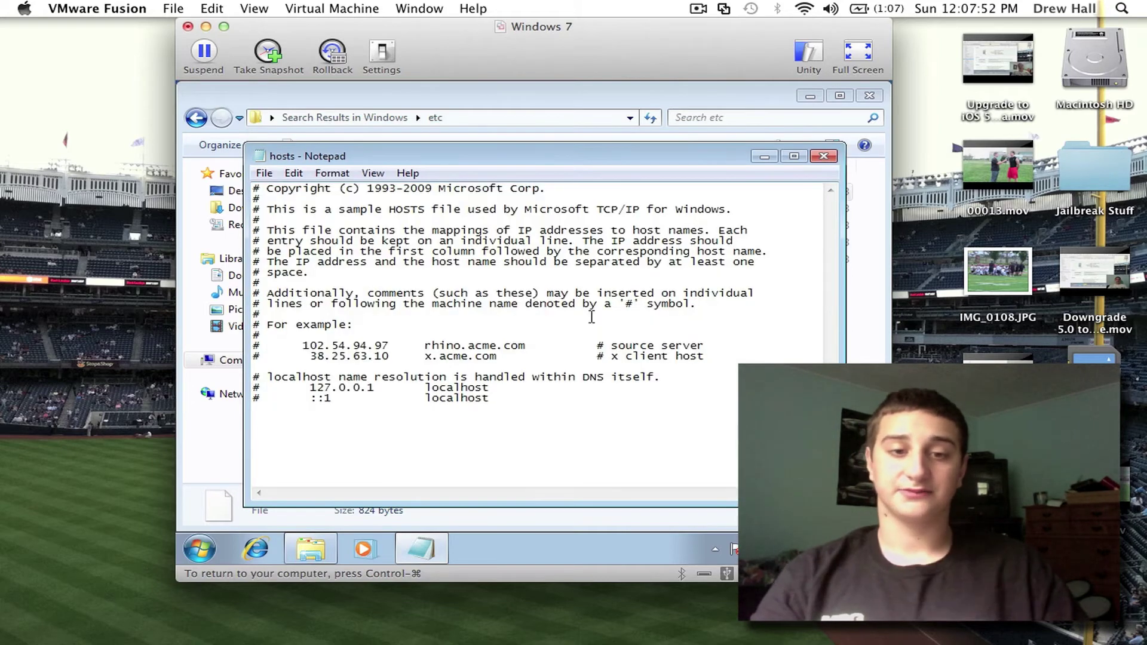
# Step: Close Notepad and the etc window, then release input from the VM with Control-Command
pyautogui.click(823, 157)
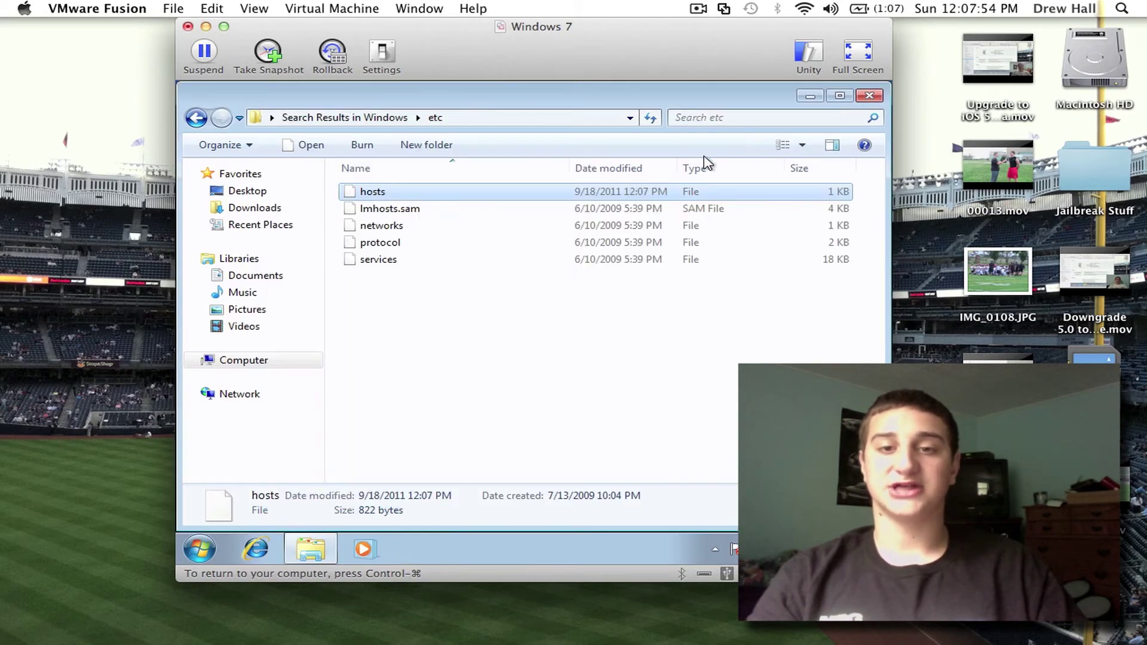
pyautogui.click(869, 96)
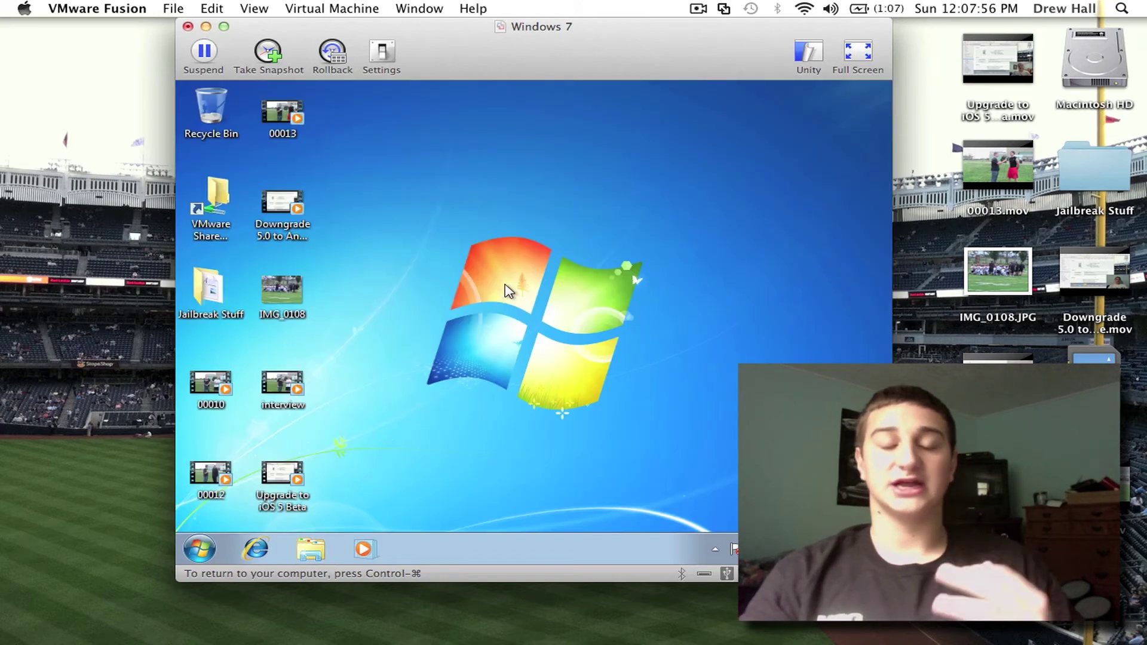
pyautogui.press('ctrl+super')
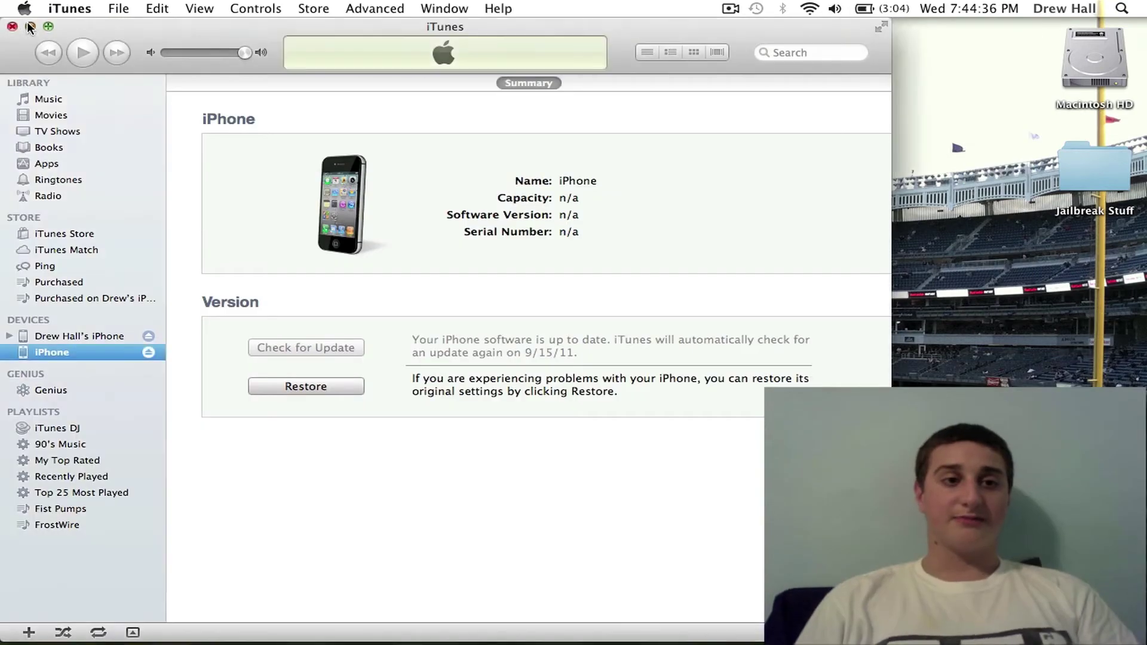
pyautogui.press('super+w')
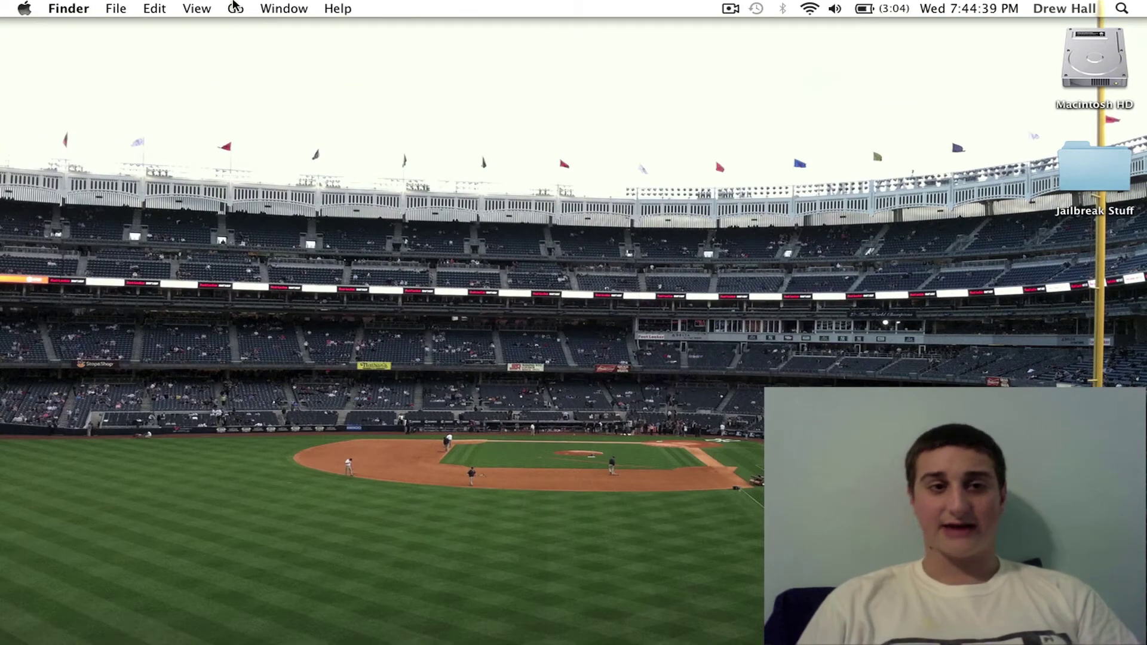
pyautogui.click(235, 7)
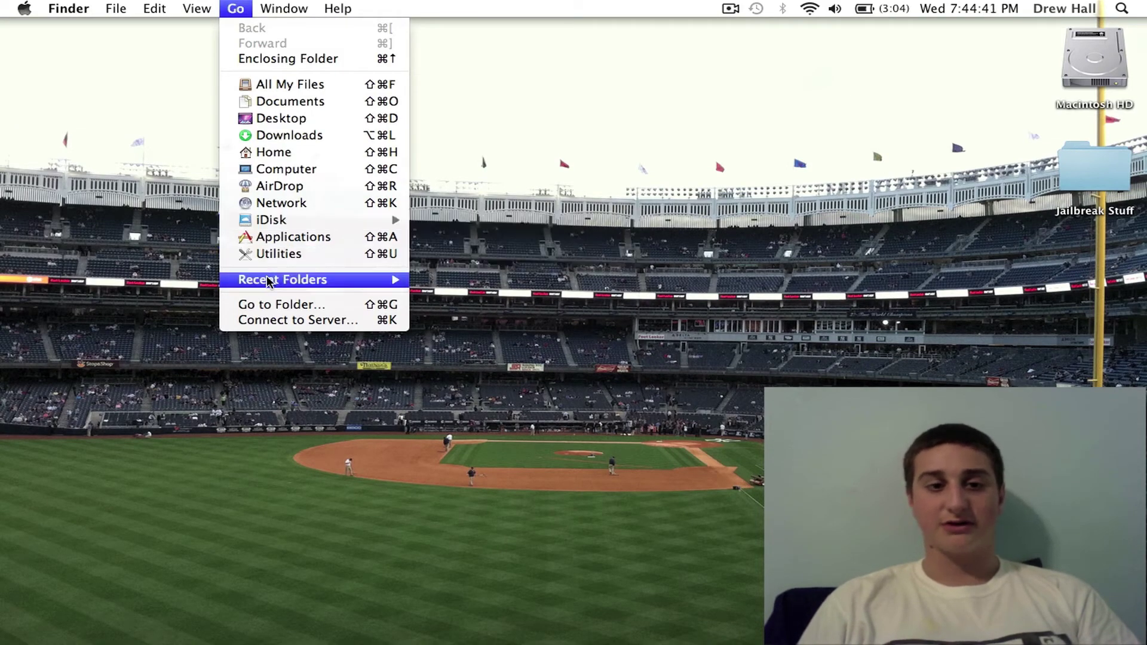
pyautogui.click(268, 303)
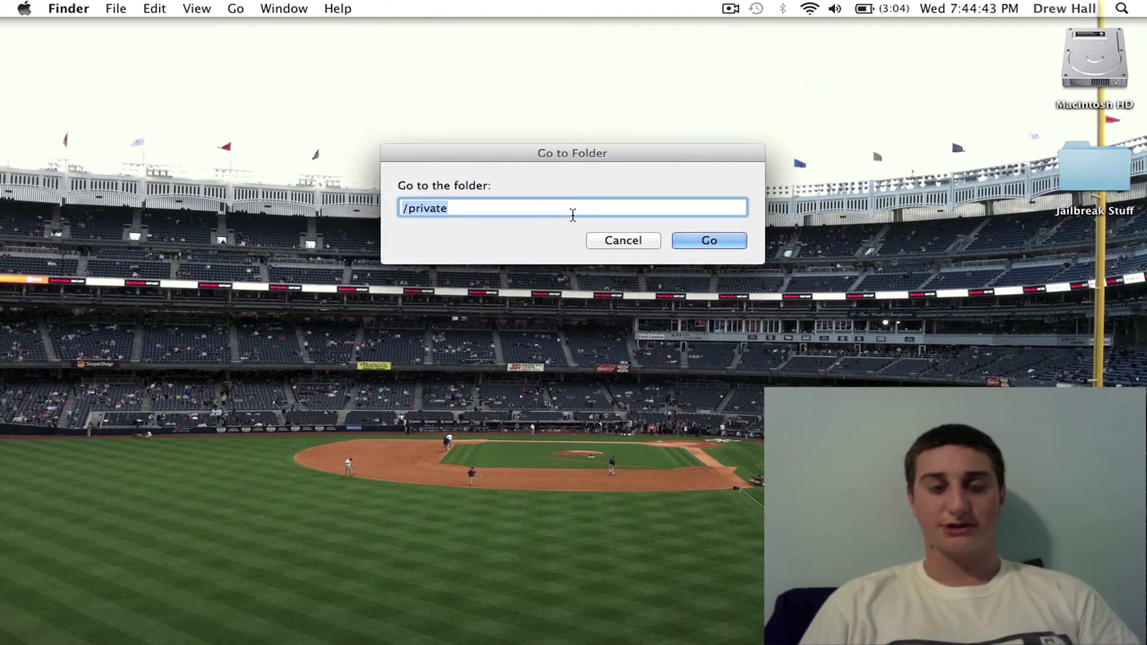
pyautogui.click(717, 244)
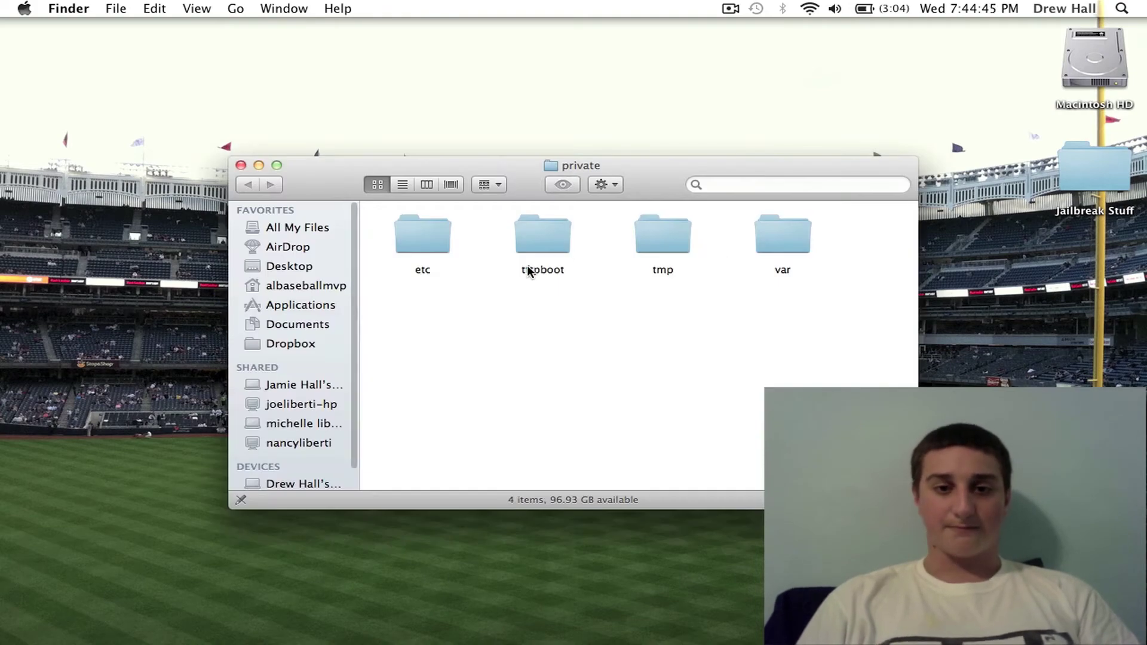
pyautogui.doubleClick(438, 250)
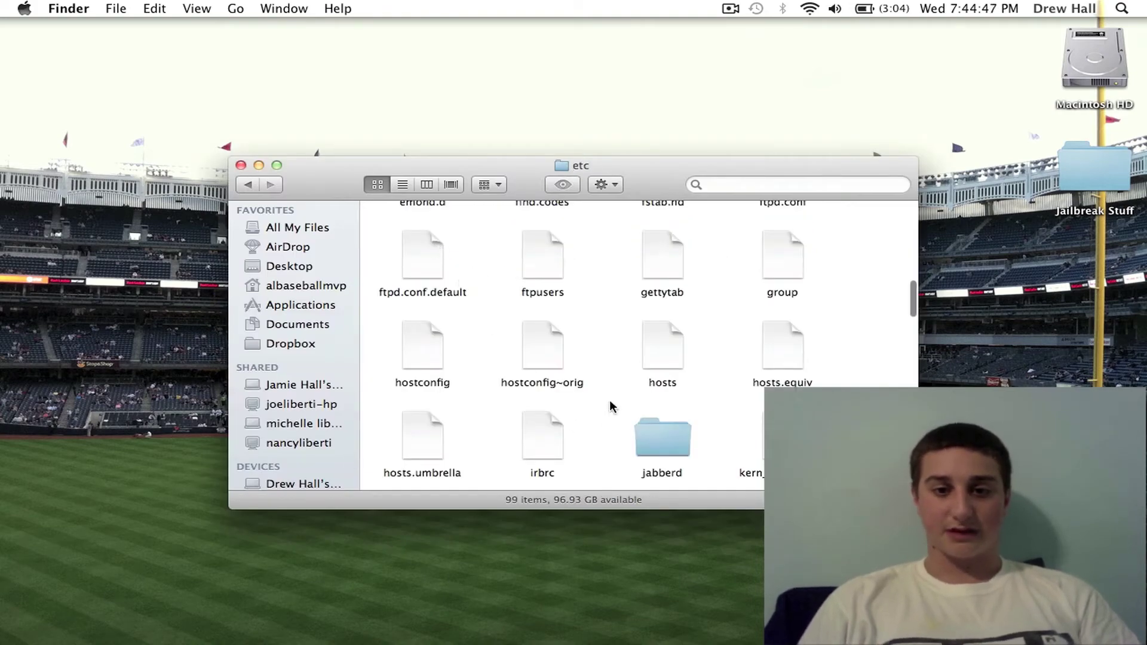
pyautogui.doubleClick(665, 359)
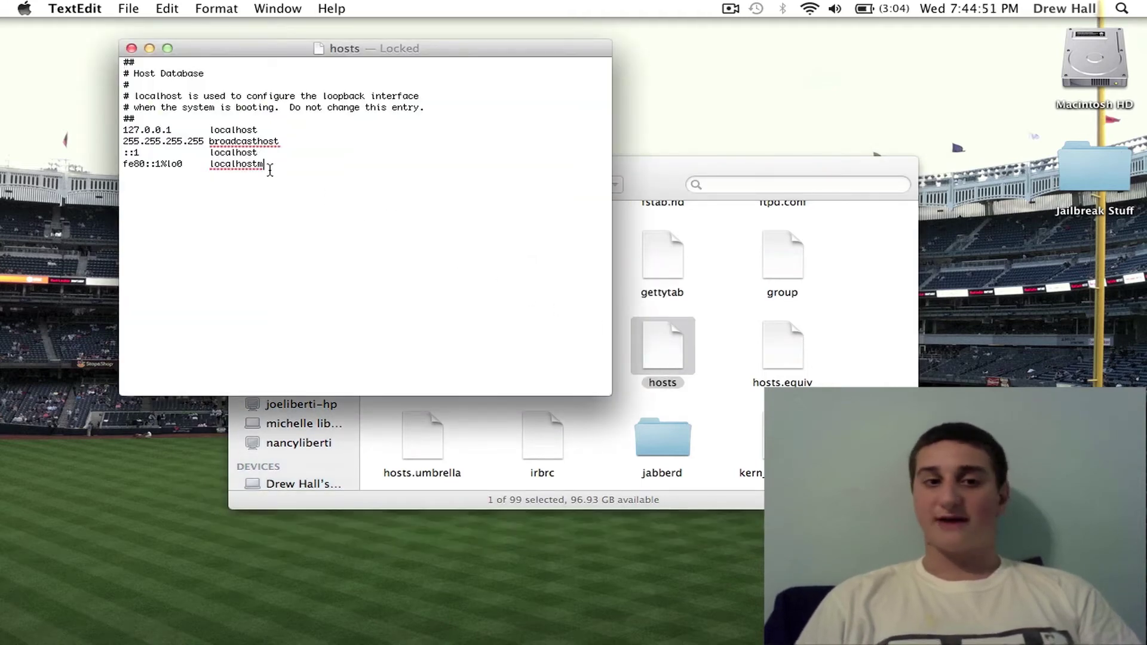
pyautogui.hotkey('shift', 'Right')
pyautogui.click(273, 192)
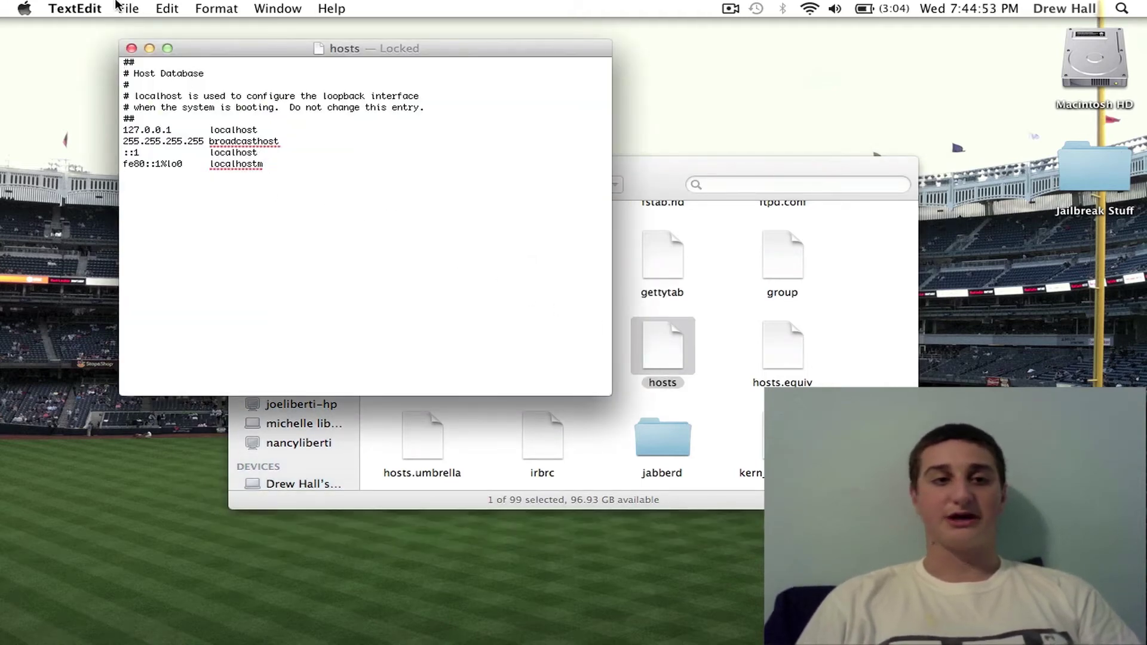
pyautogui.click(84, 7)
pyautogui.click(105, 158)
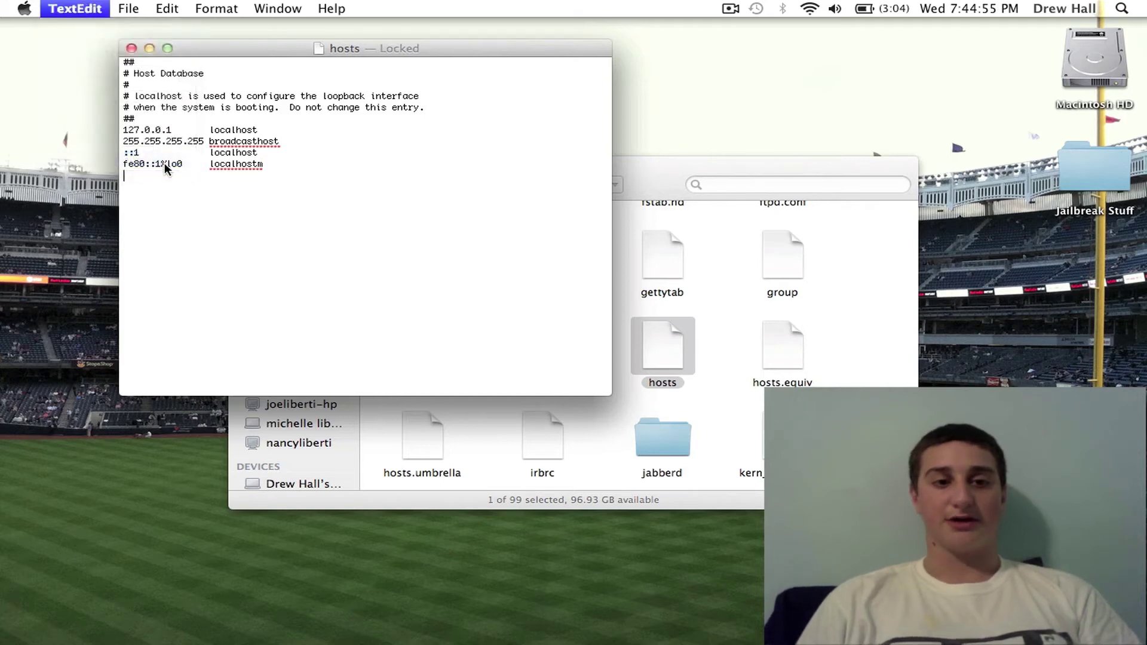
pyautogui.click(240, 166)
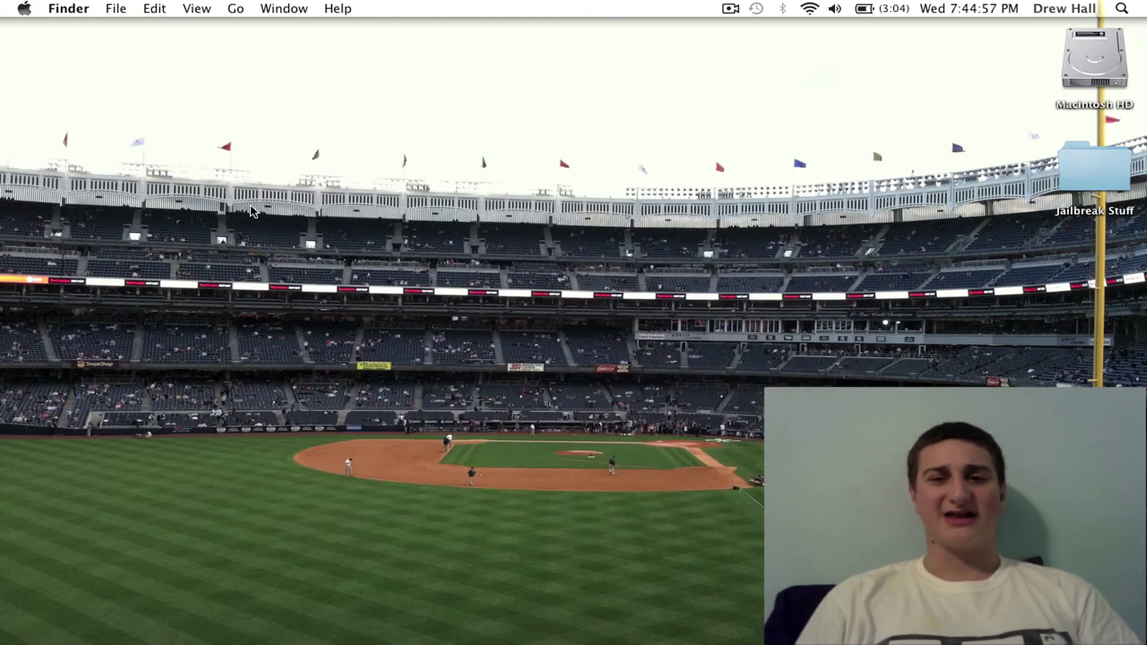
# Step: Bring up iTunes on the iPhone summary and start a restore from a chosen firmware file
pyautogui.moveTo(583, 643)
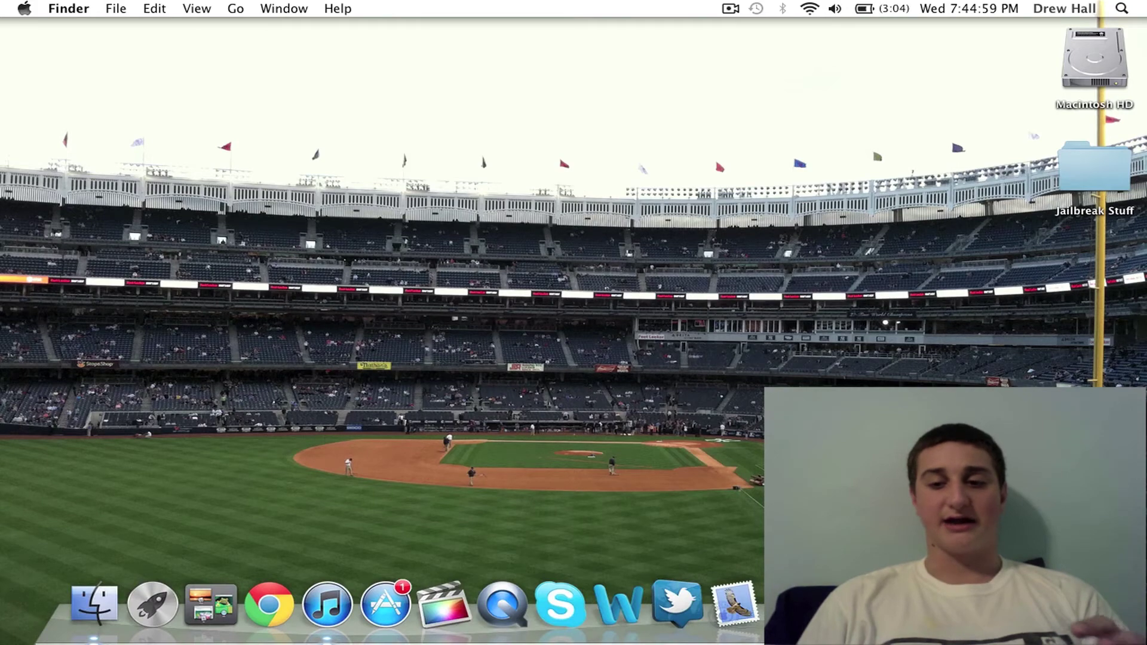
pyautogui.click(326, 605)
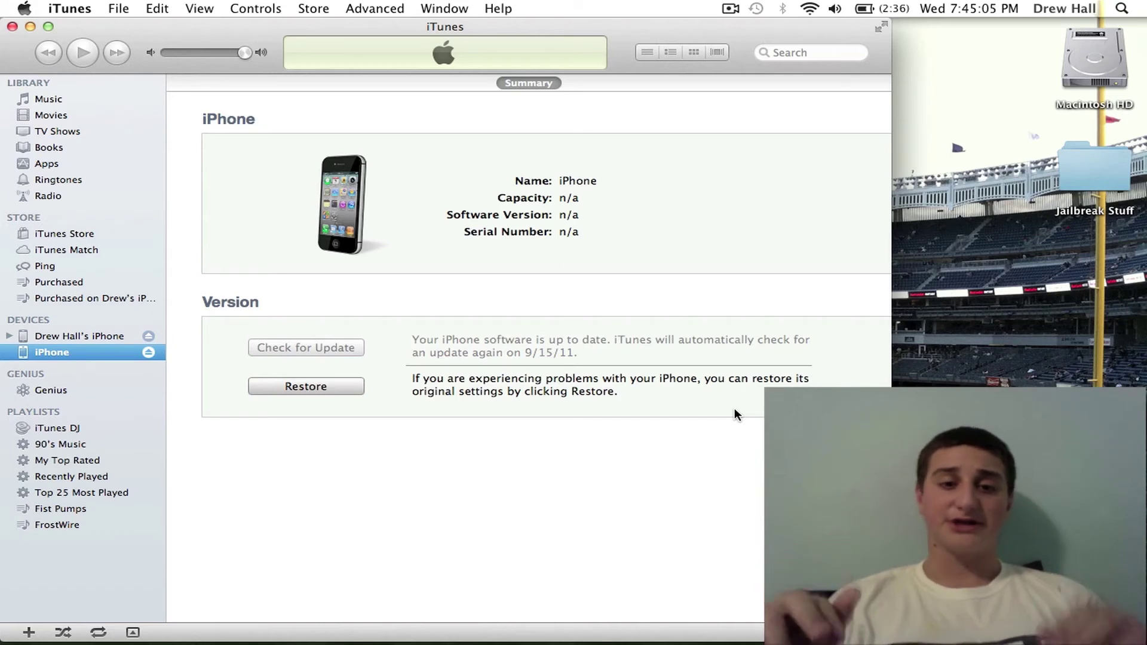
pyautogui.keyDown('alt'); pyautogui.click(318, 389); pyautogui.keyUp('alt')
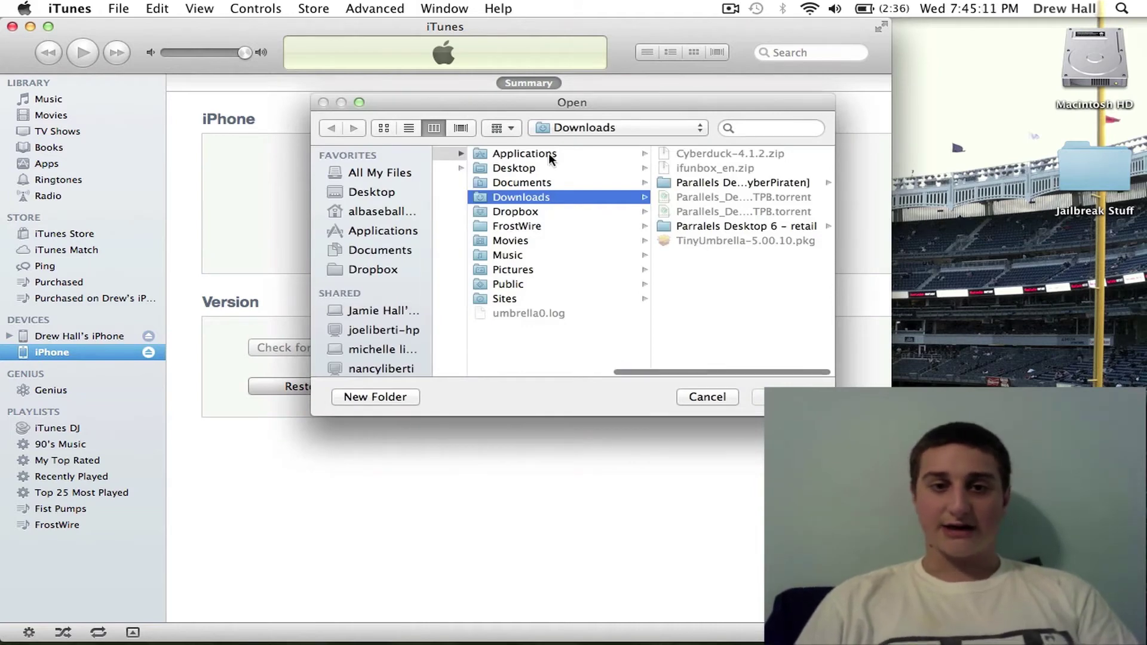
# Step: Pick the iOS 4.2.10 ipsw from Desktop > Jailbreak Stuff > iPhone 4 > CDMA and confirm the restore
pyautogui.hscroll(-5, 503, 193)
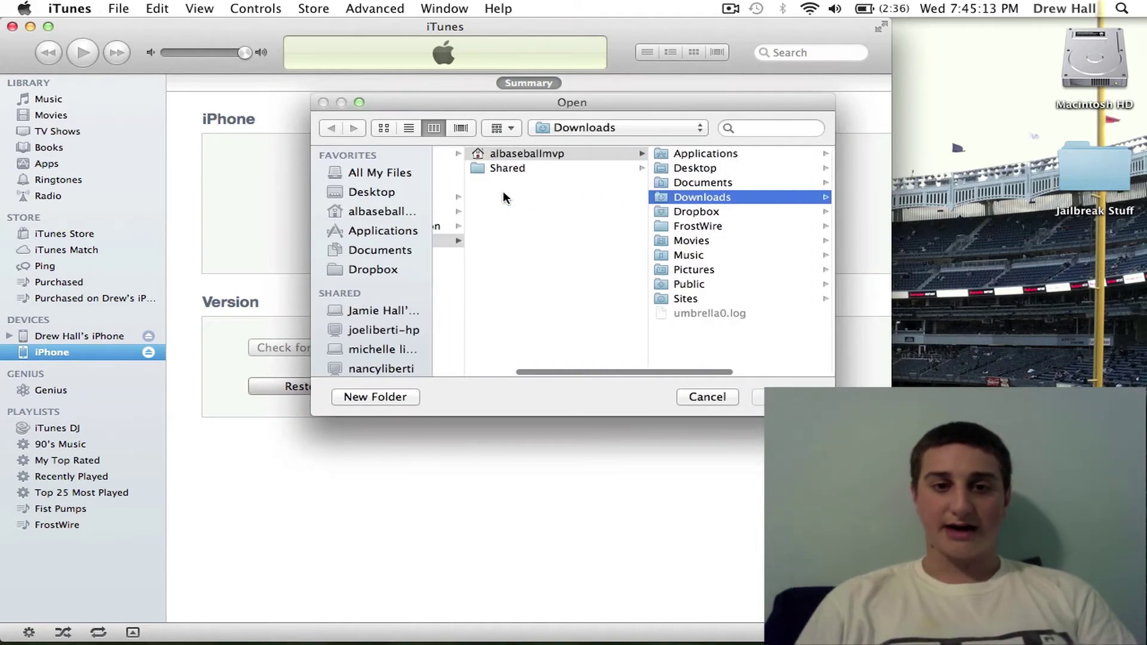
pyautogui.hscroll(-5, 508, 170)
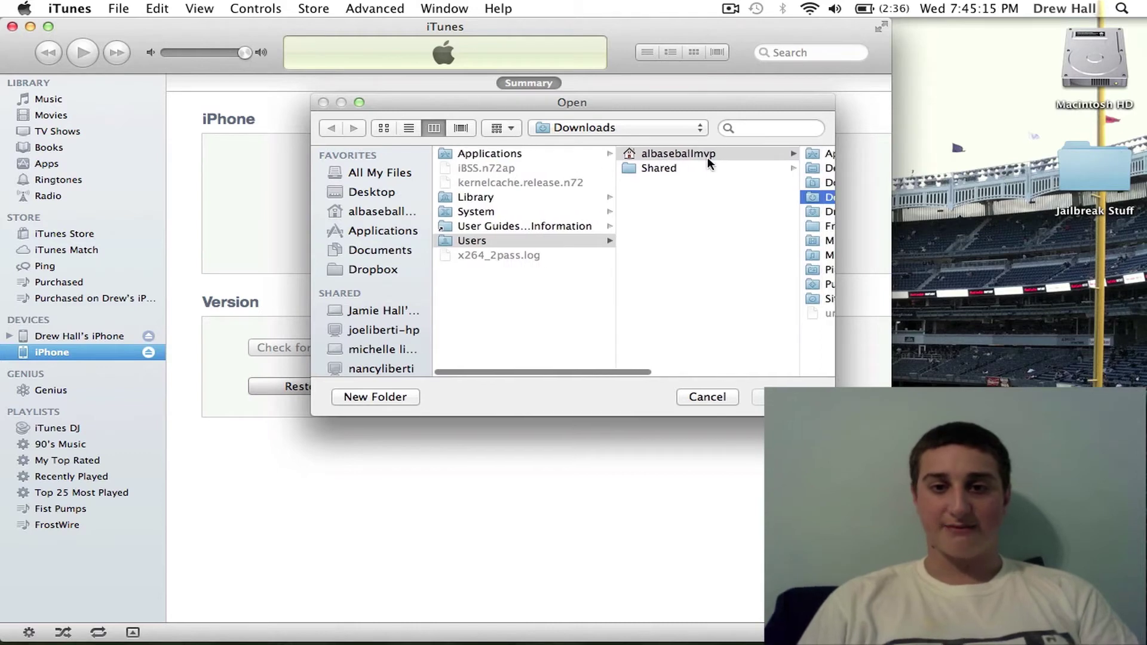
pyautogui.hscroll(5, 709, 163)
pyautogui.click(591, 167)
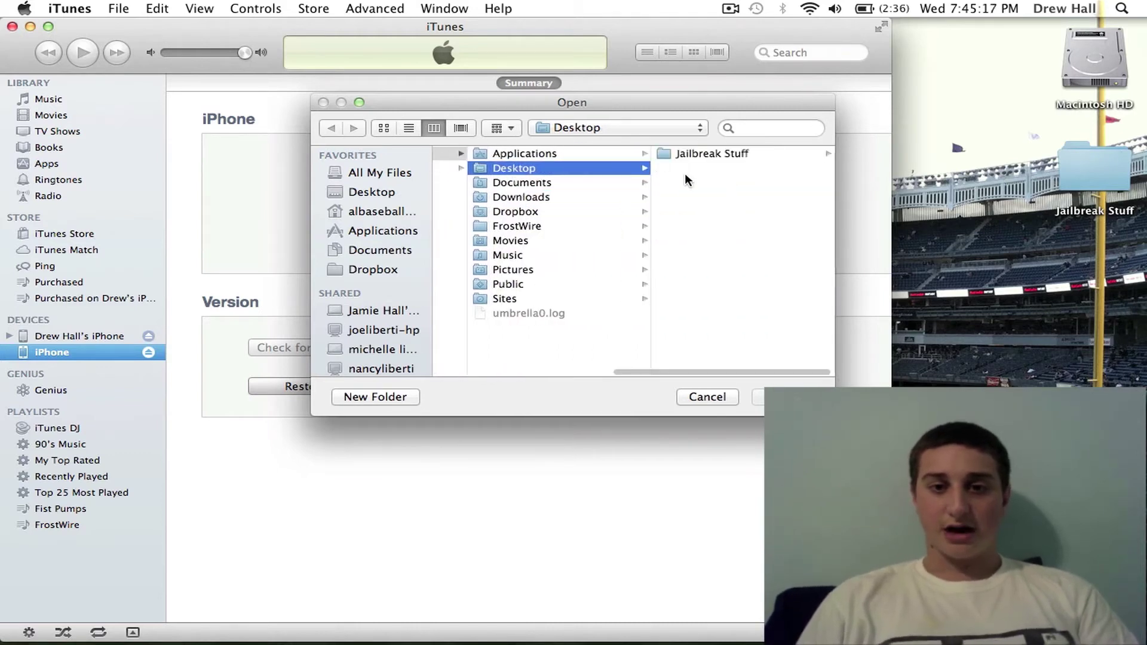
pyautogui.click(702, 155)
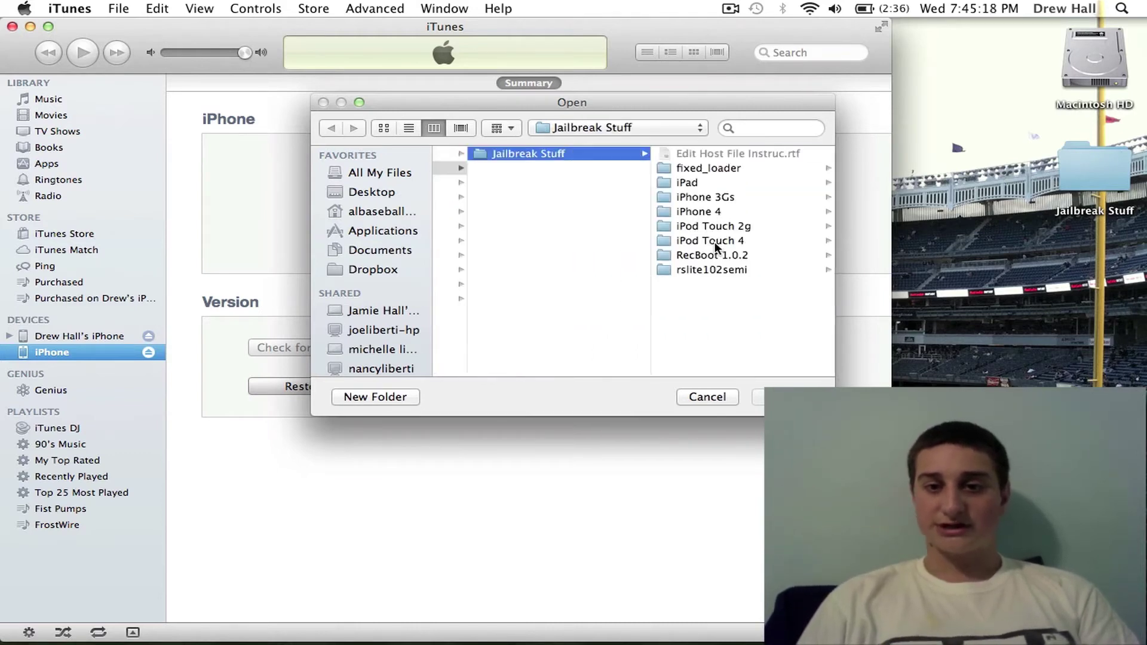
pyautogui.click(709, 211)
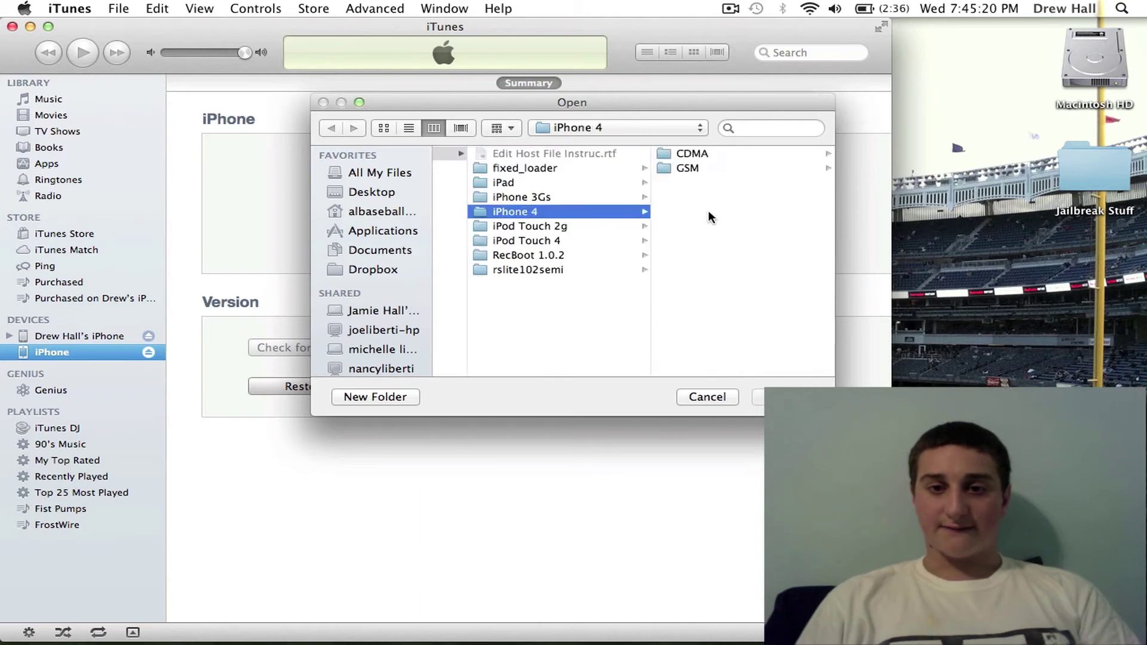
pyautogui.click(701, 154)
pyautogui.click(605, 211)
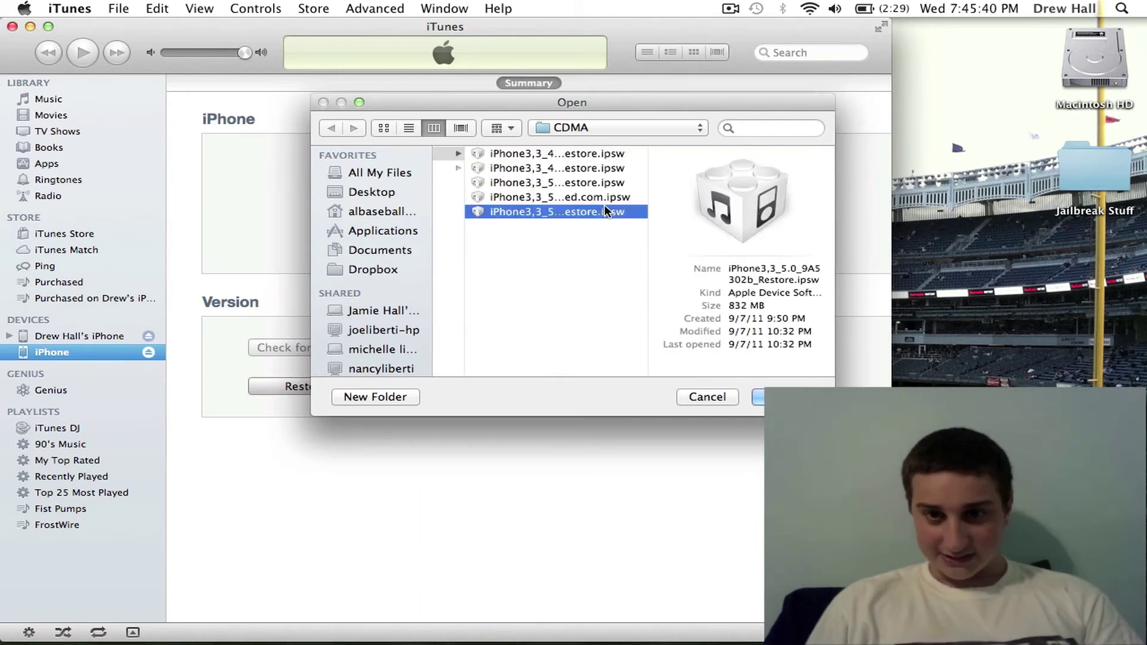
pyautogui.press('Up')
pyautogui.press('Up')
pyautogui.press('Up')
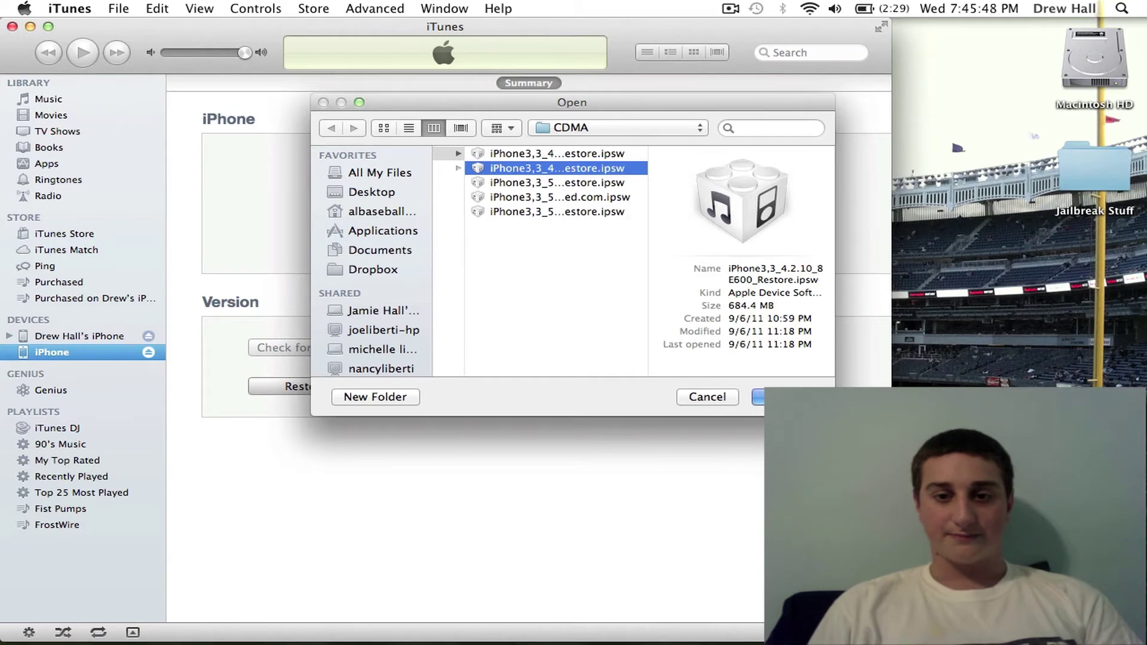
pyautogui.click(776, 396)
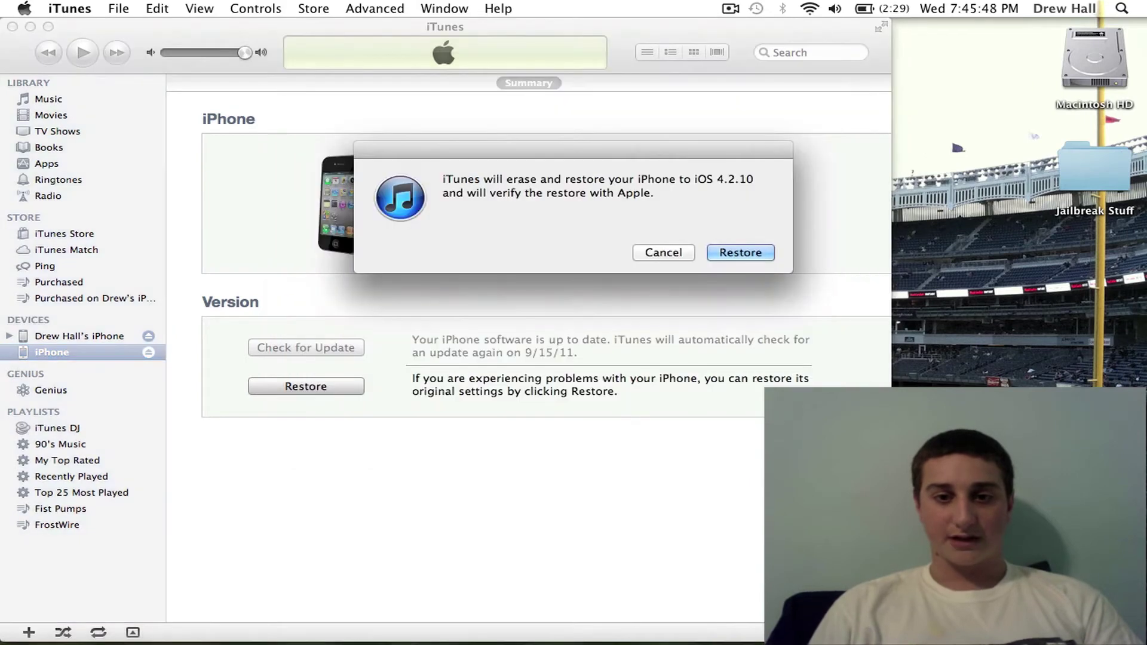
pyautogui.click(742, 252)
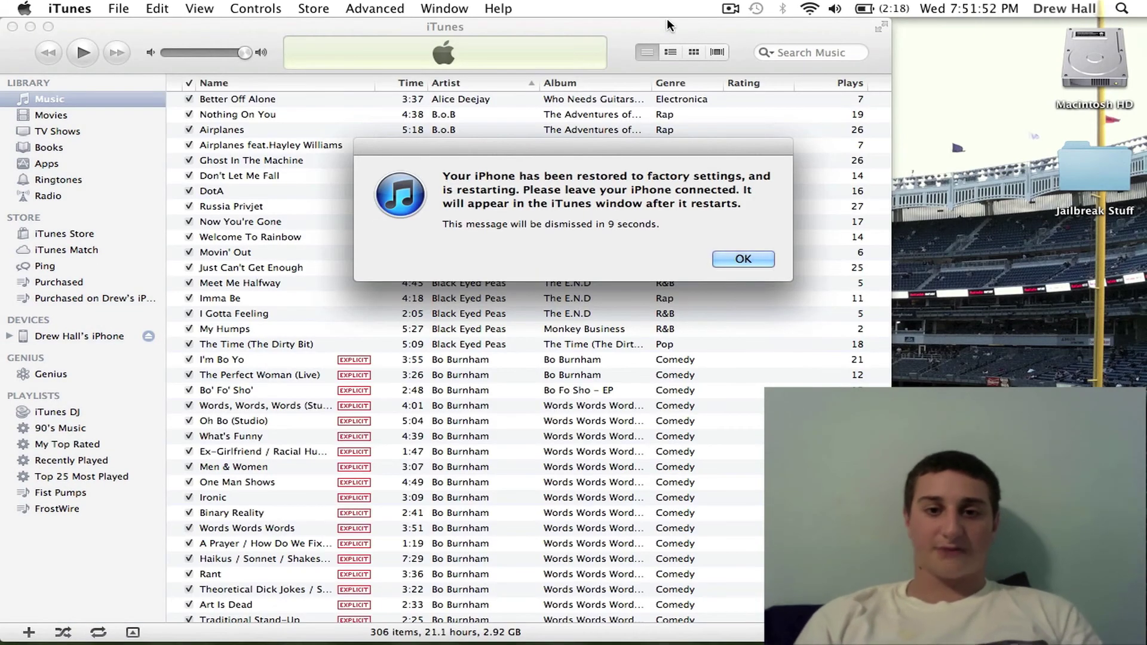
# Step: Dismiss the restore-finished notice and select the iPhone under Devices
pyautogui.click(756, 261)
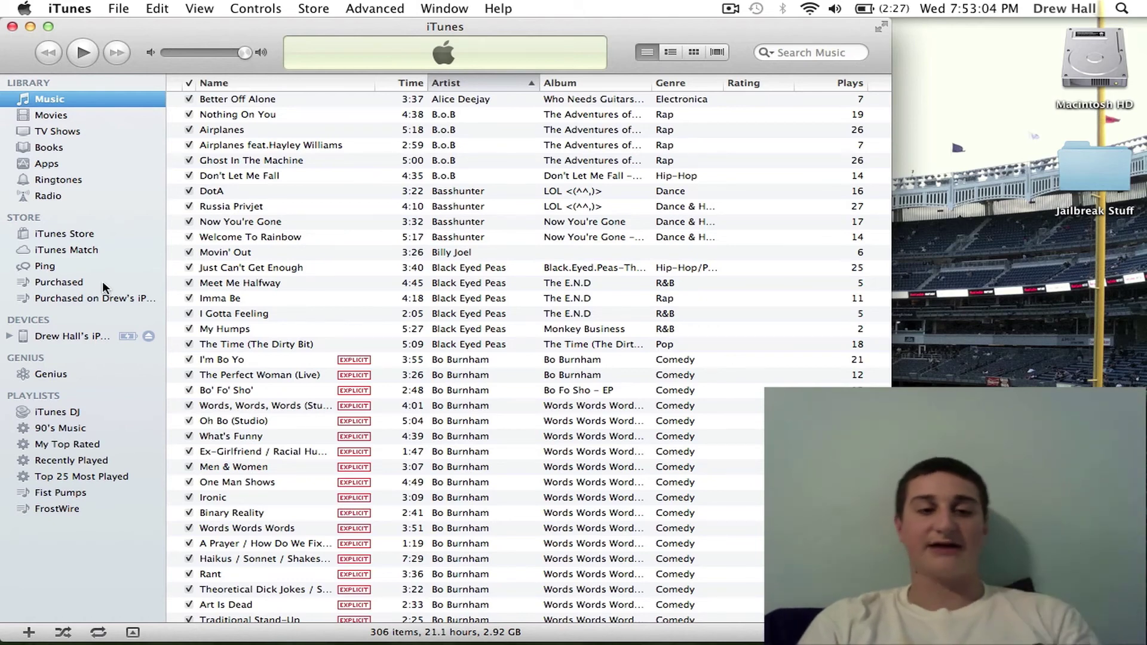
pyautogui.click(69, 337)
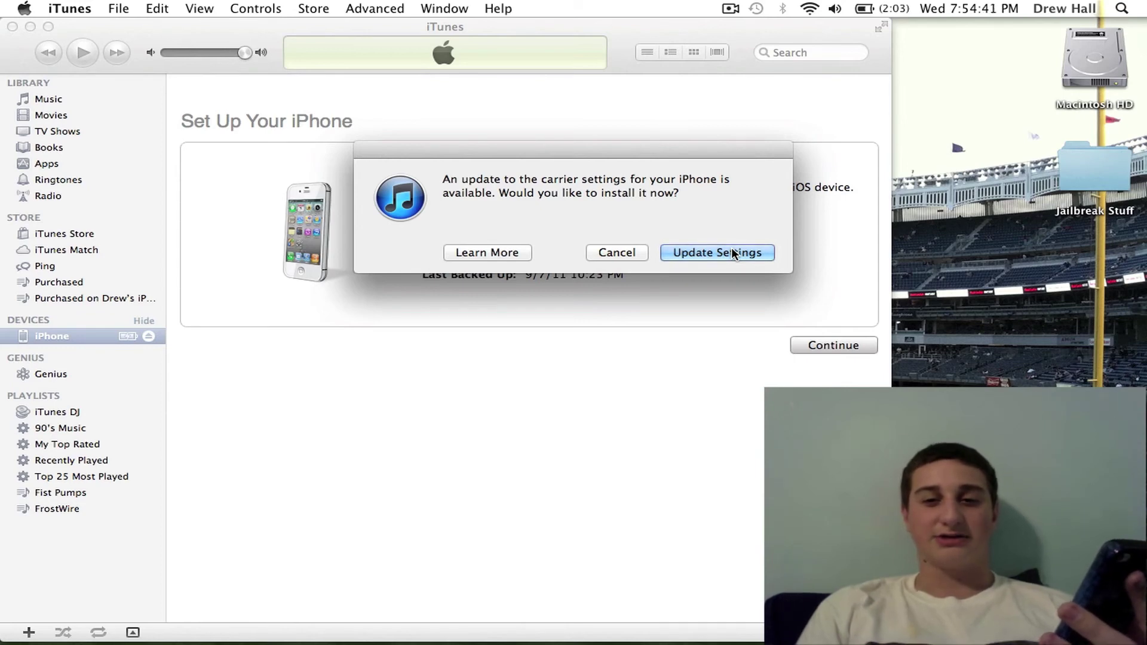
pyautogui.click(732, 247)
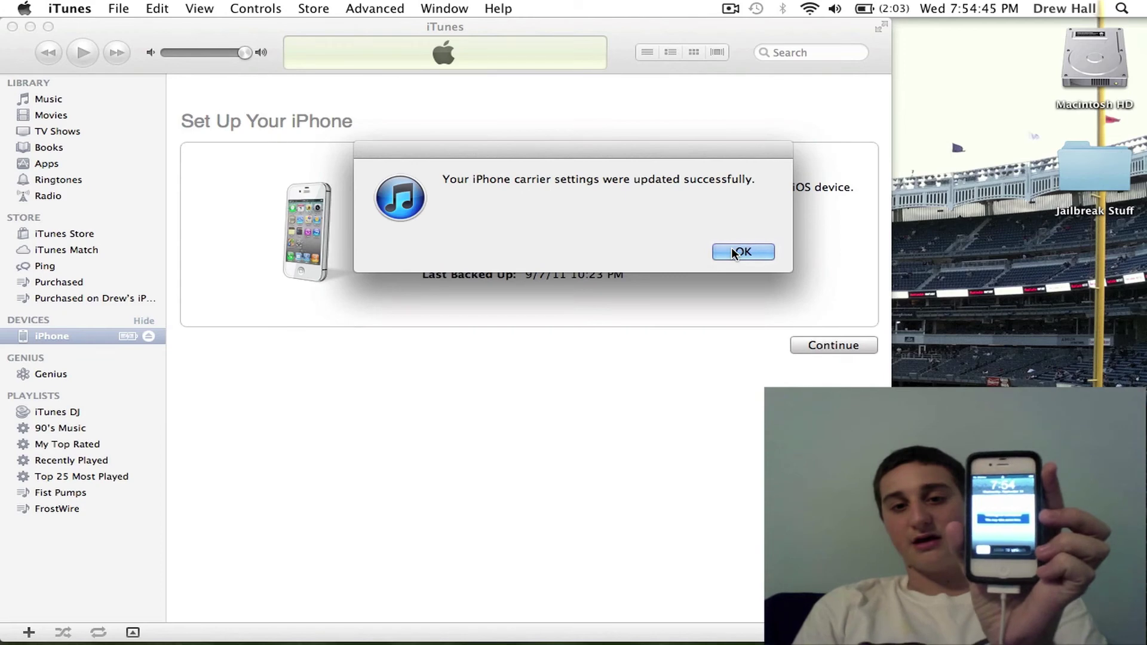
pyautogui.click(741, 252)
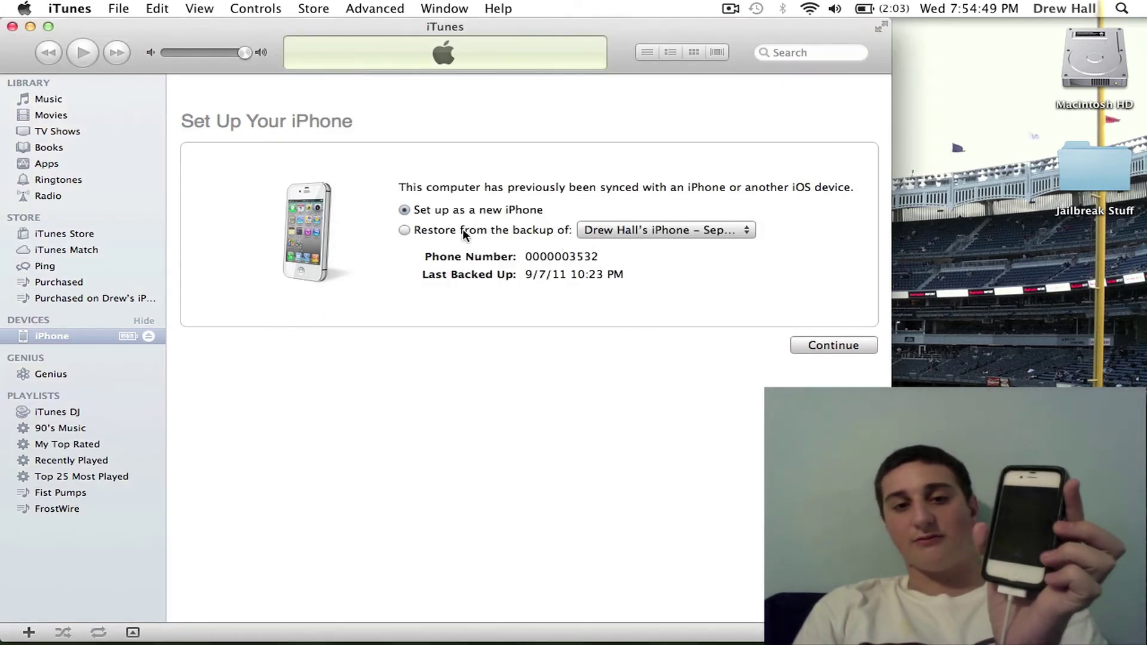
pyautogui.click(632, 231)
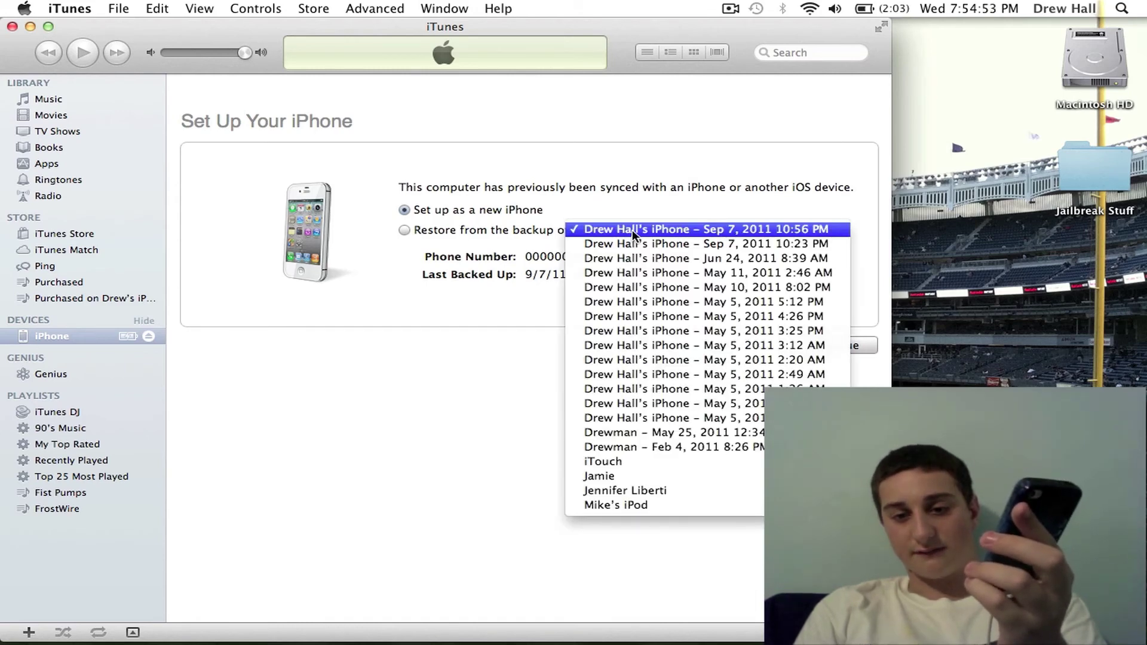
pyautogui.click(449, 235)
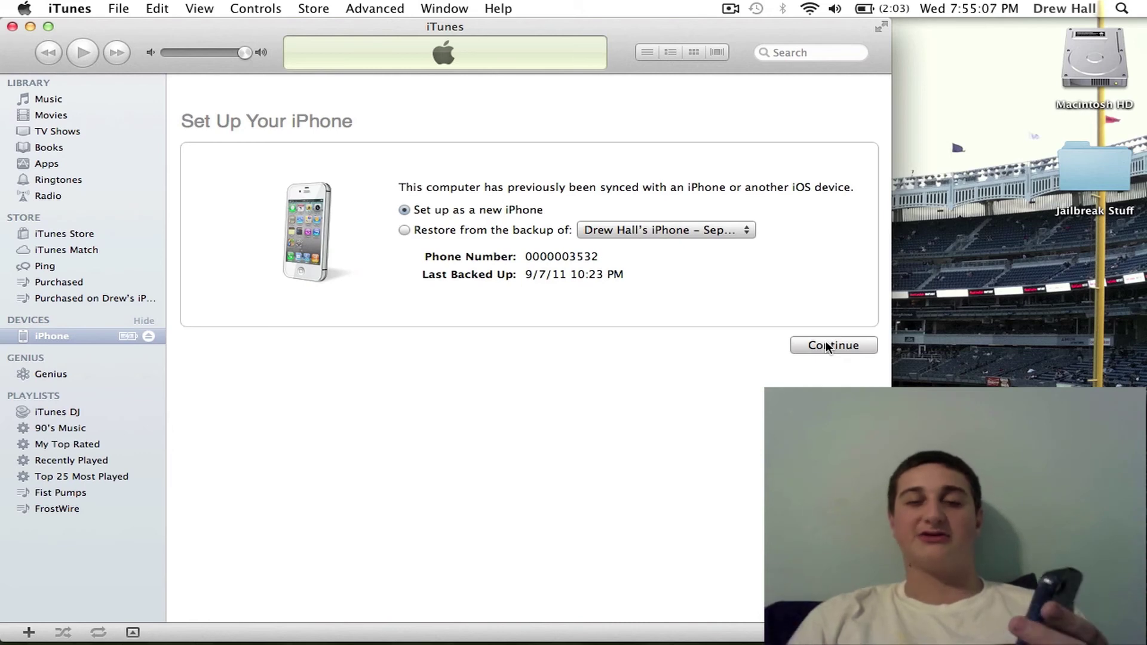
# Step: Set up as a new iPhone with contact and application auto-sync unchecked, then finish with Done
pyautogui.click(828, 347)
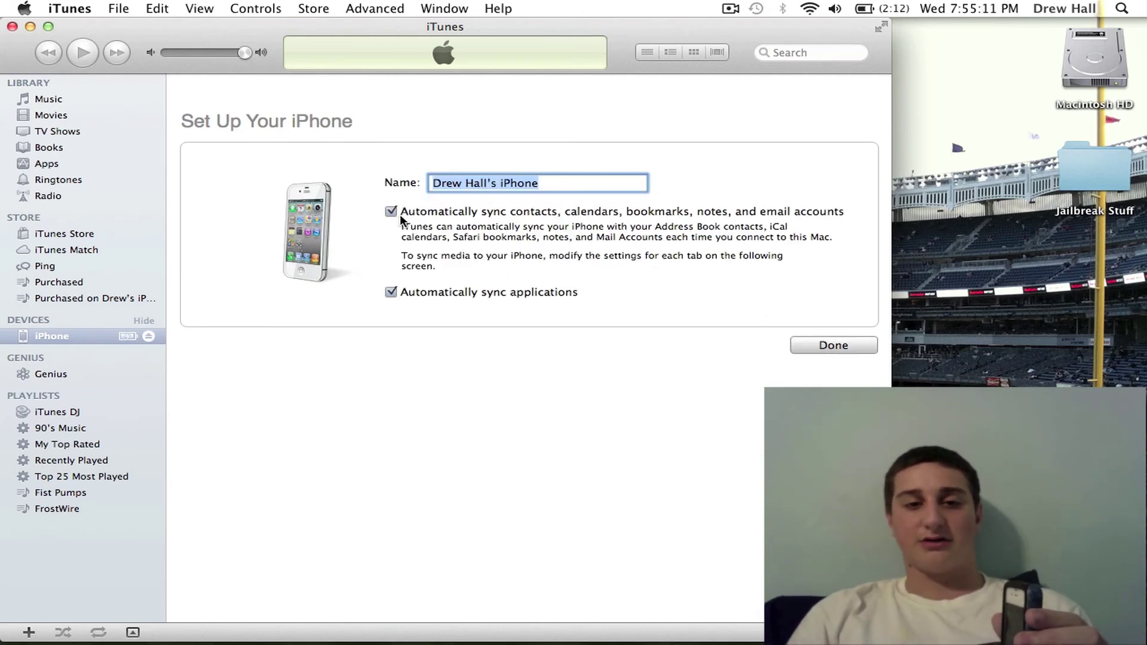
pyautogui.click(391, 212)
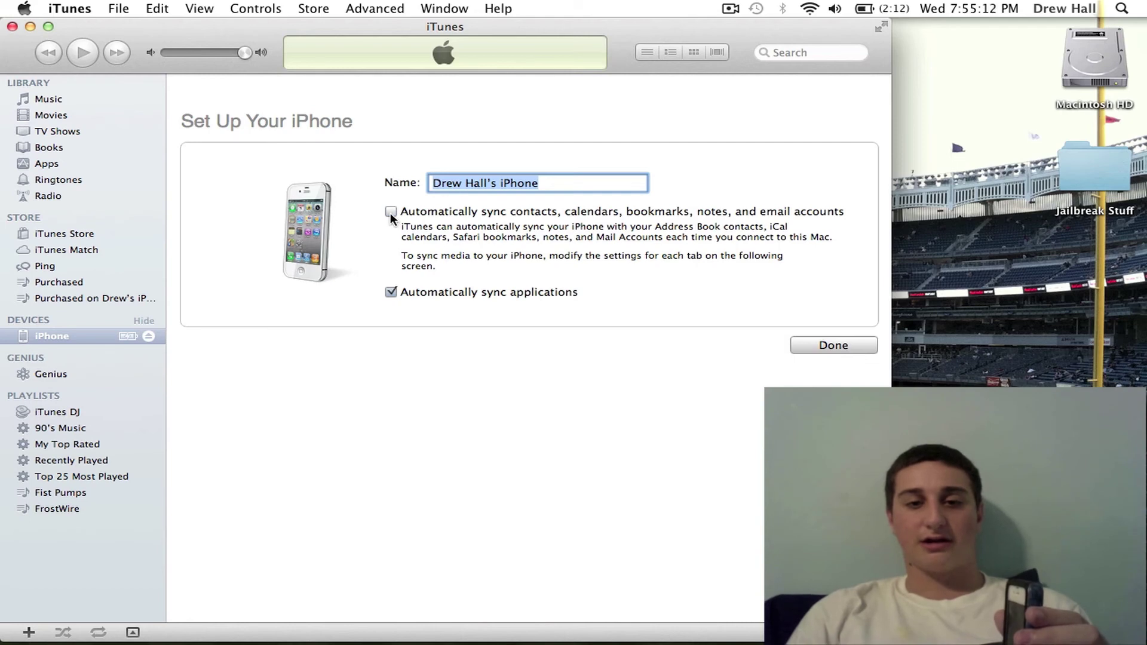
pyautogui.click(390, 292)
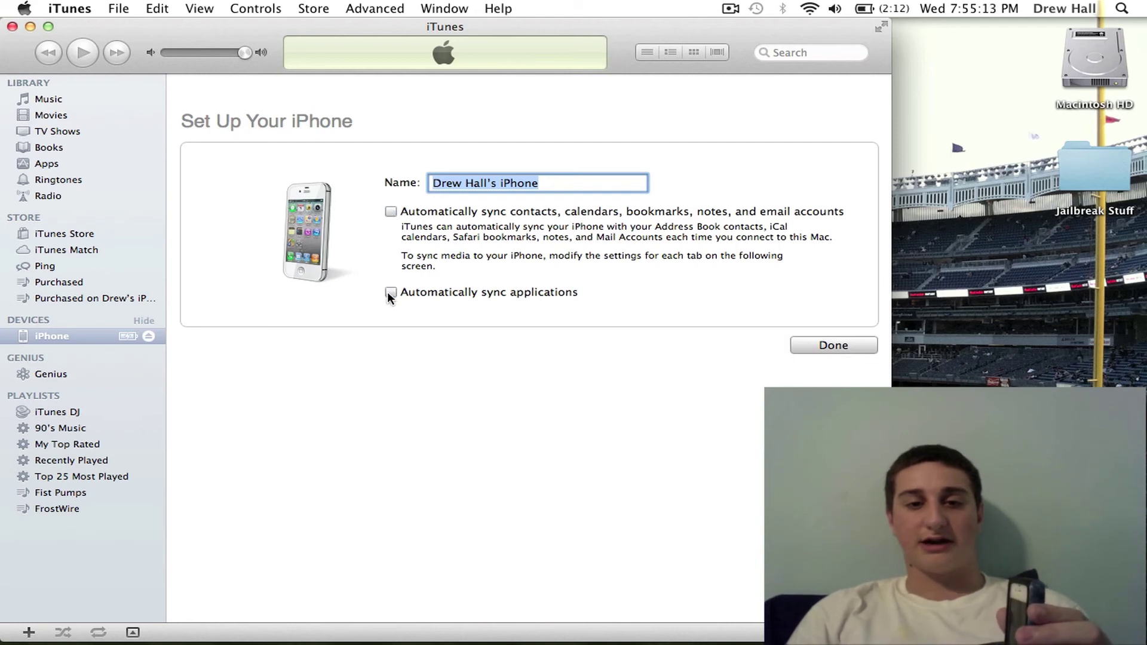
pyautogui.click(838, 344)
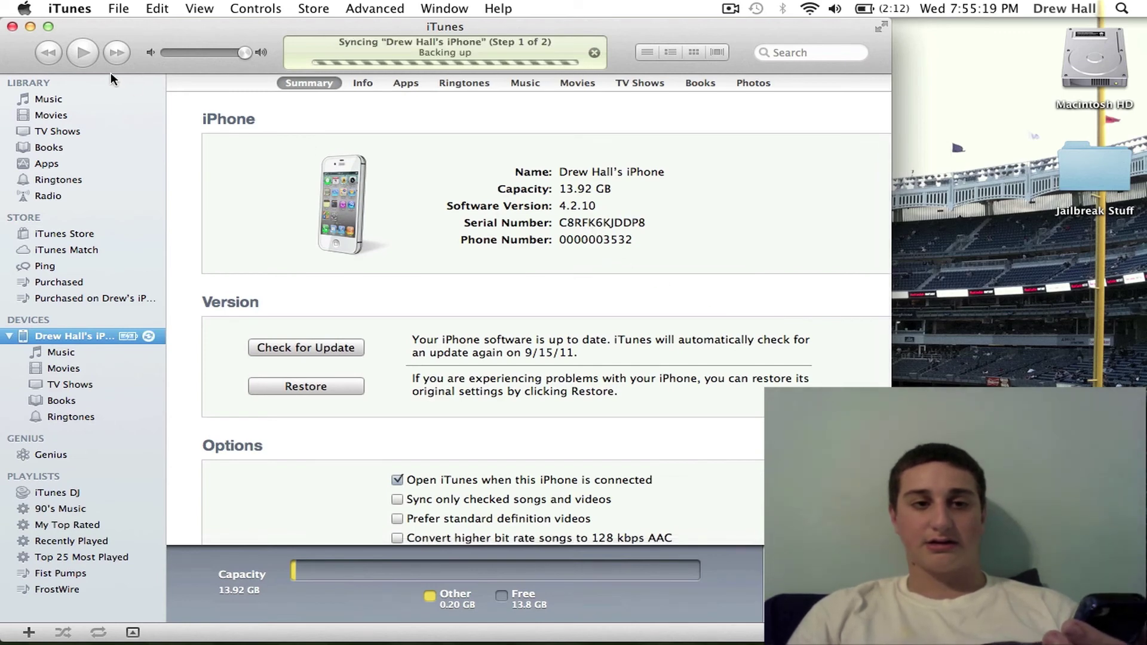
pyautogui.click(50, 100)
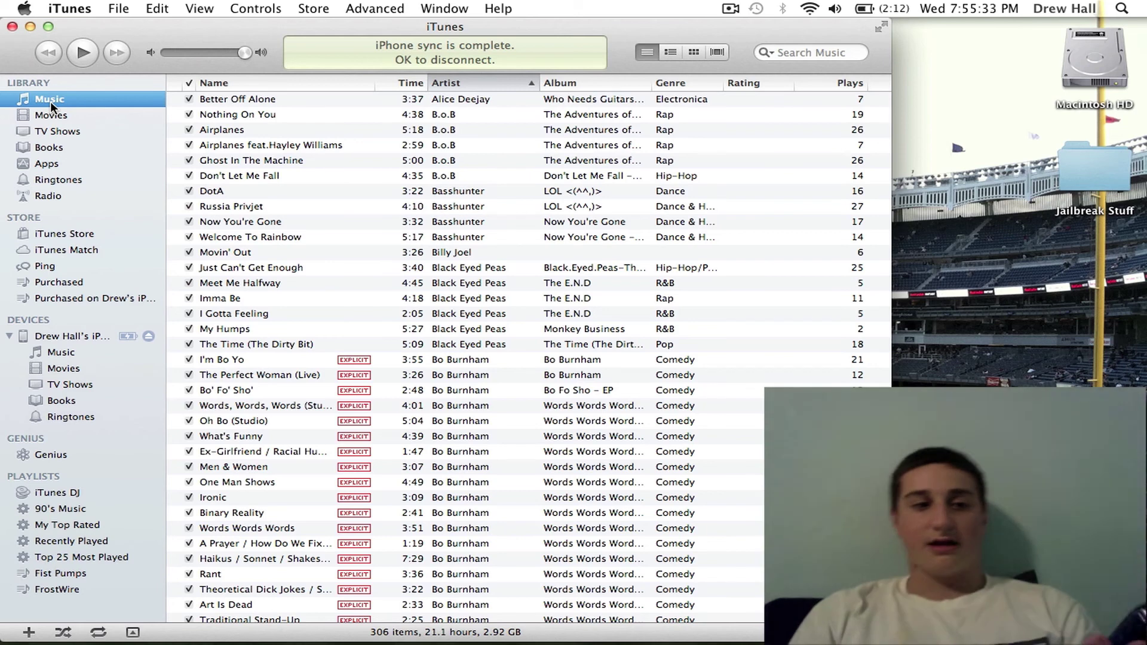
# Step: Check the iPhone Summary page, return to Music while syncing completes, then quit iTunes
pyautogui.click(64, 336)
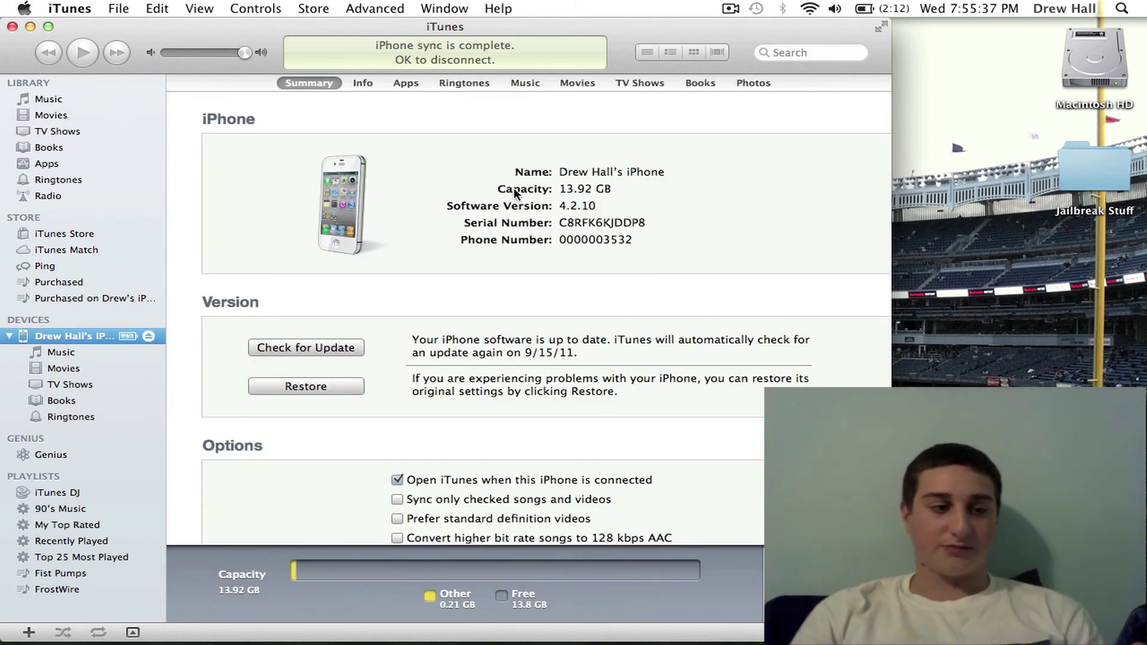
pyautogui.click(60, 100)
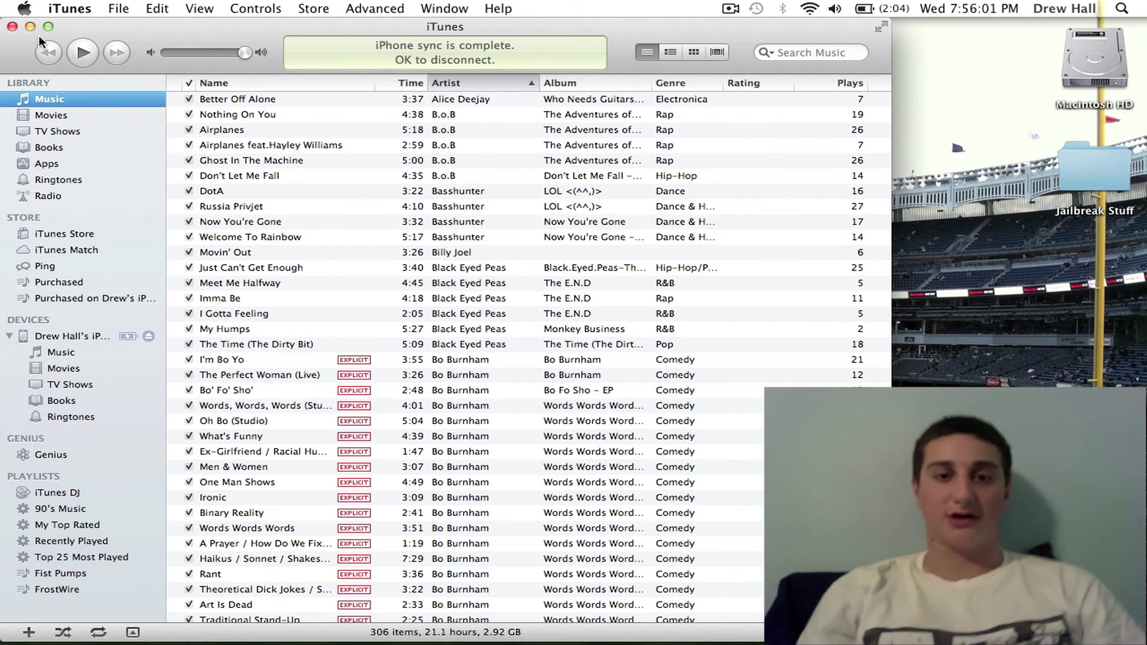
pyautogui.click(69, 9)
# Step: Quit iTunes and launch TinyUmbrella from the Applications stack in the Dock
pyautogui.click(117, 200)
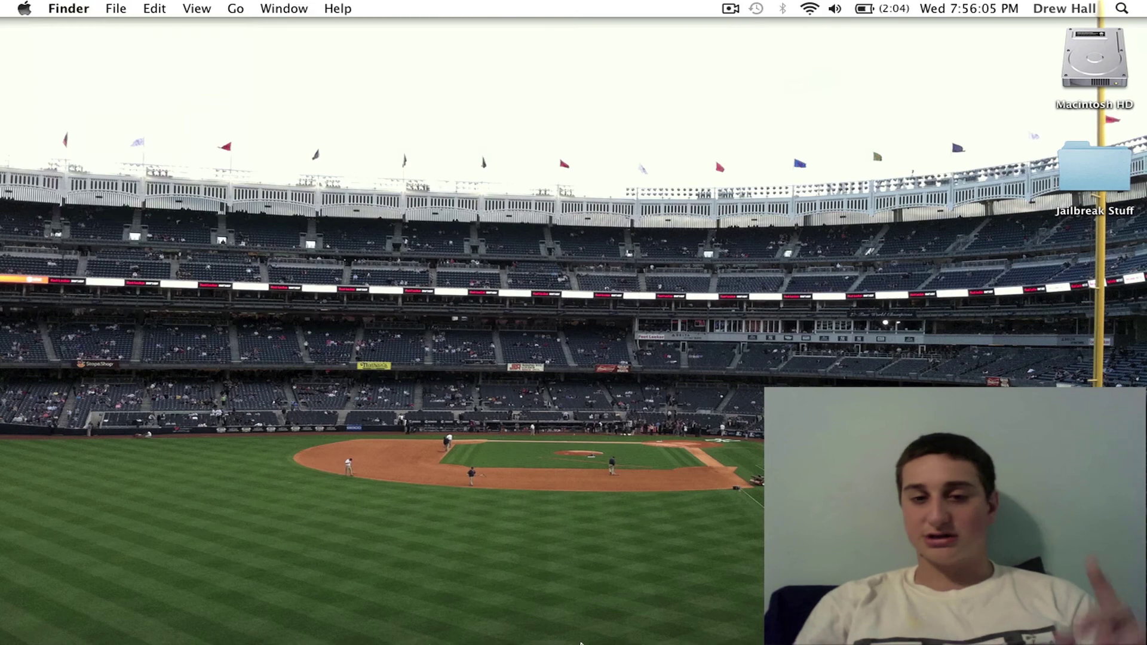
pyautogui.click(869, 603)
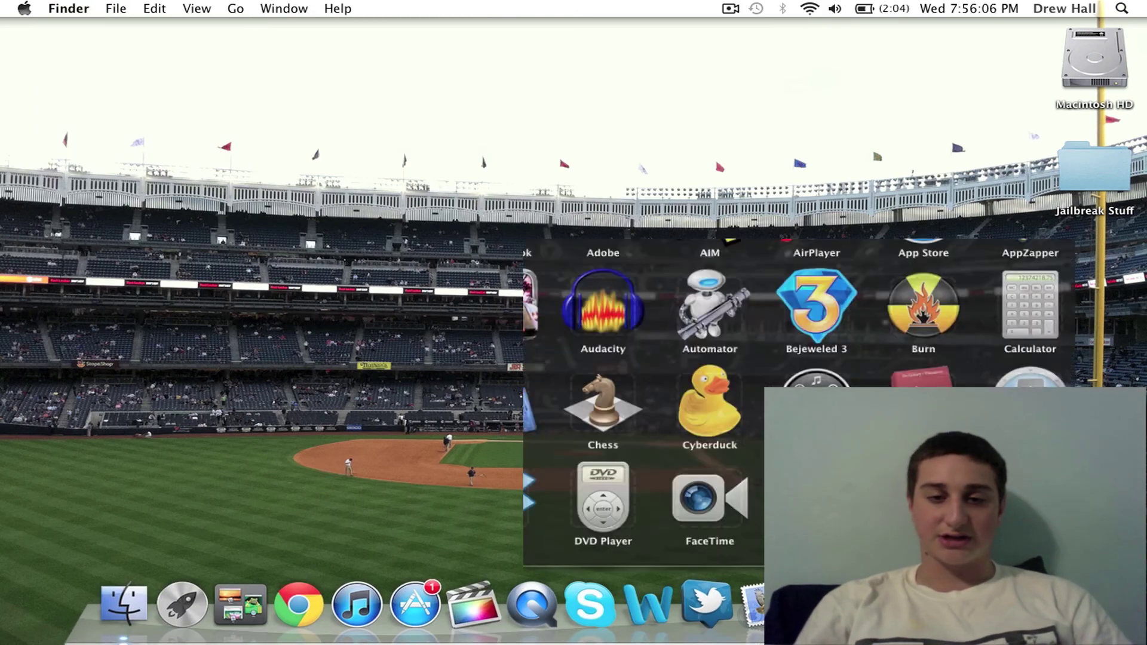
pyautogui.scroll(-6, 829, 251)
pyautogui.scroll(-6, 829, 251)
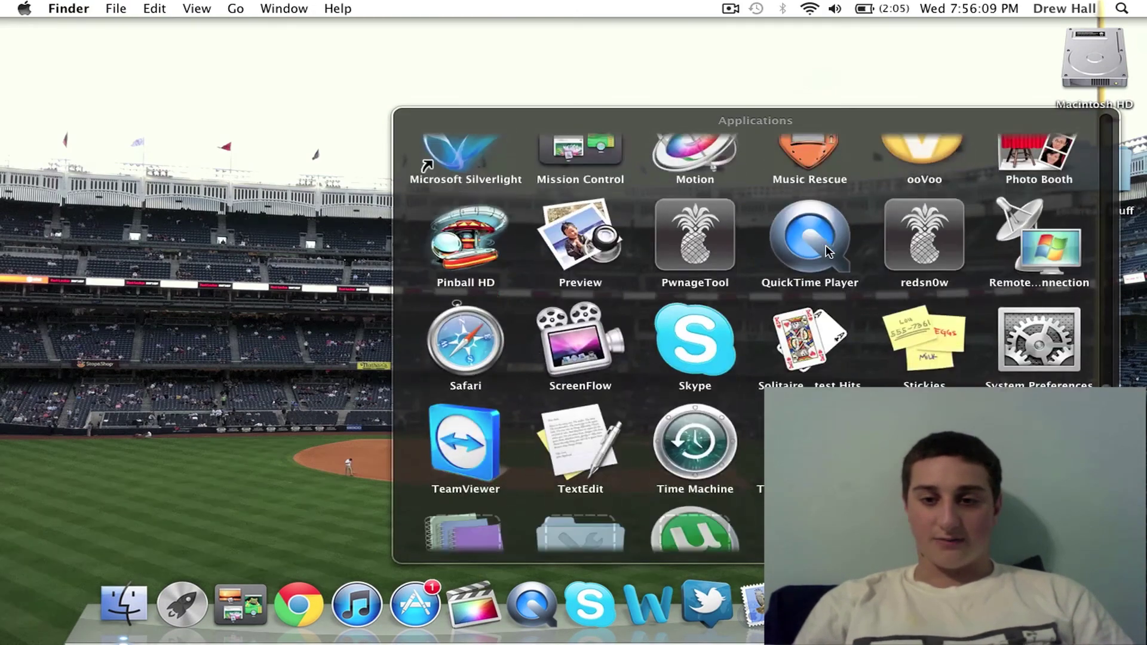
pyautogui.click(937, 276)
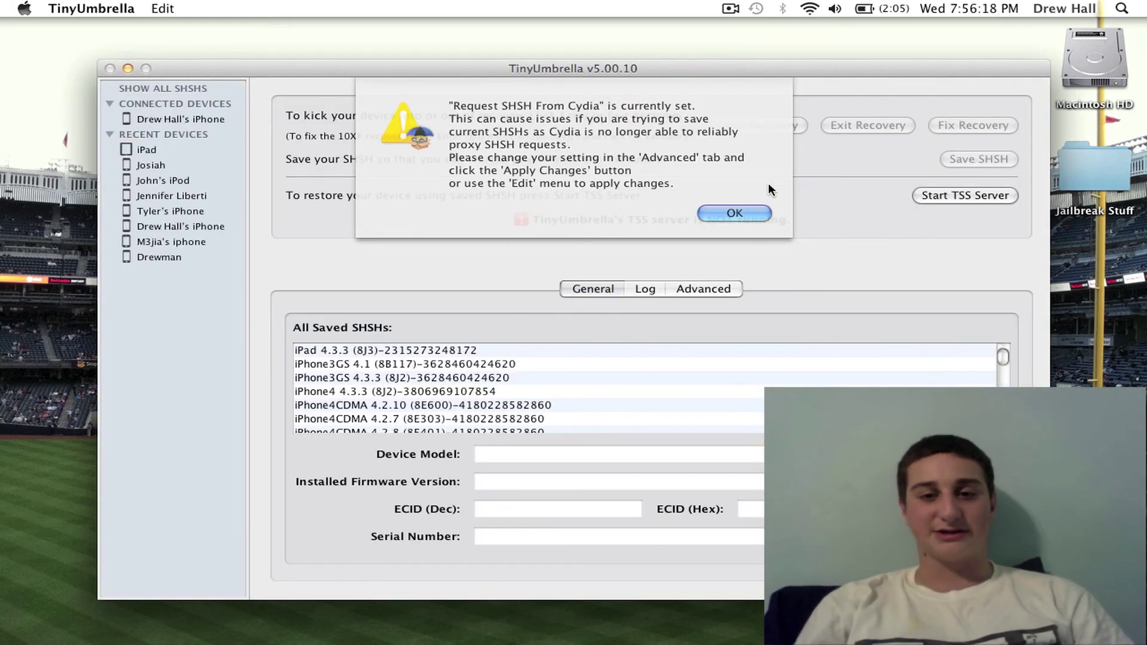
# Step: Dismiss the Cydia SHSH warning and new-version notice, then select the connected iPhone
pyautogui.click(755, 212)
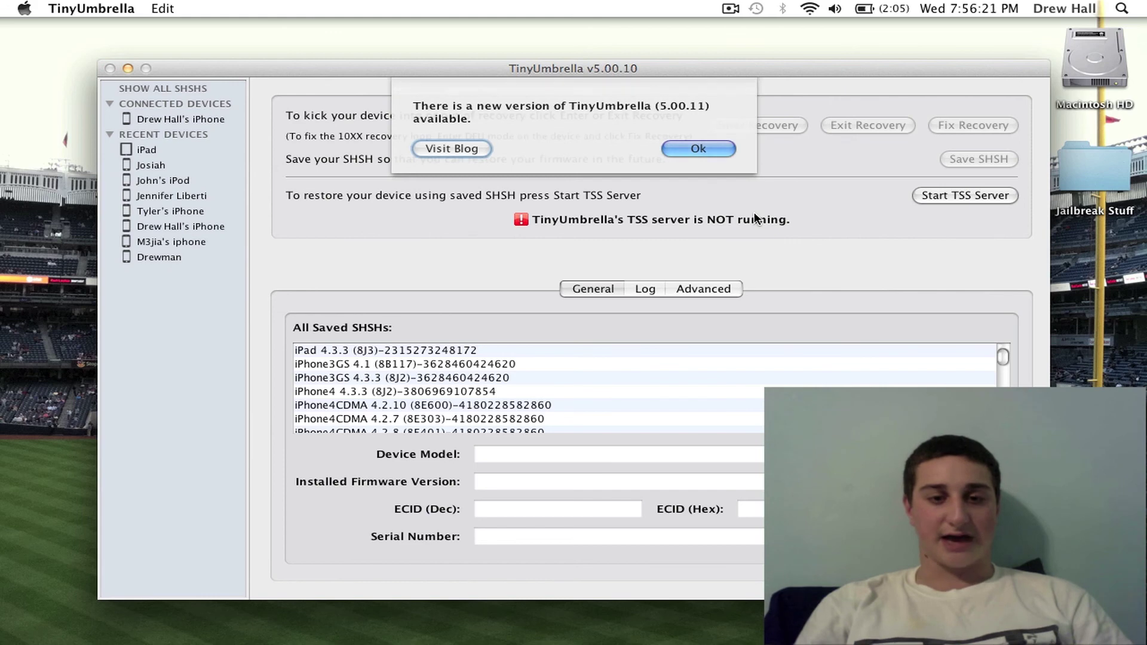
pyautogui.click(710, 146)
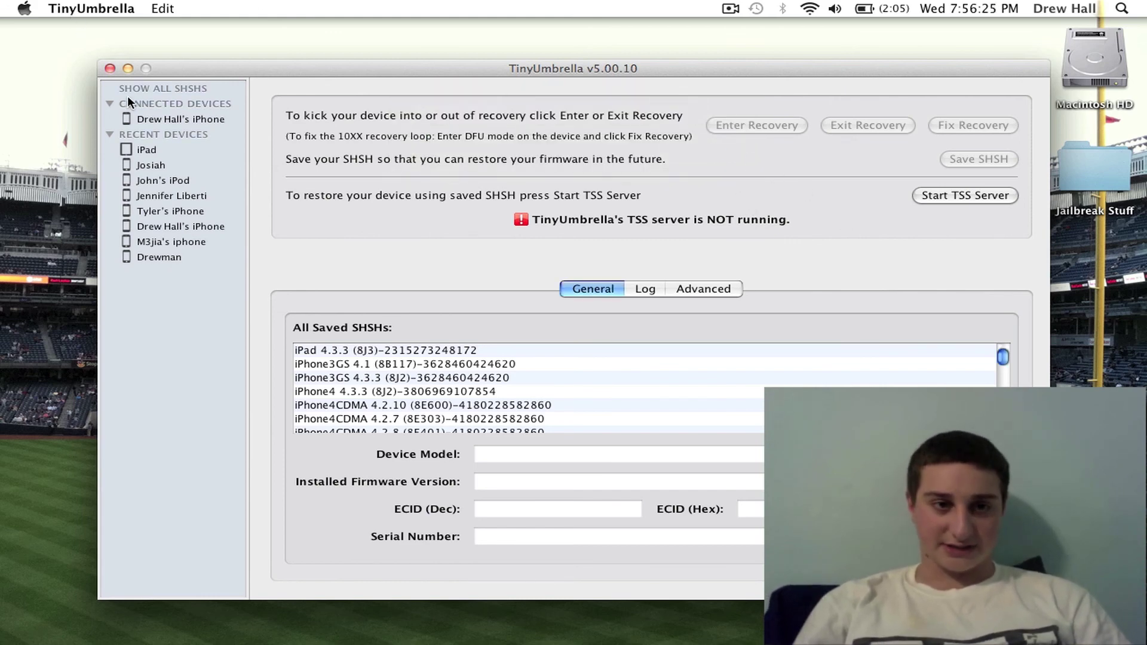
pyautogui.click(173, 120)
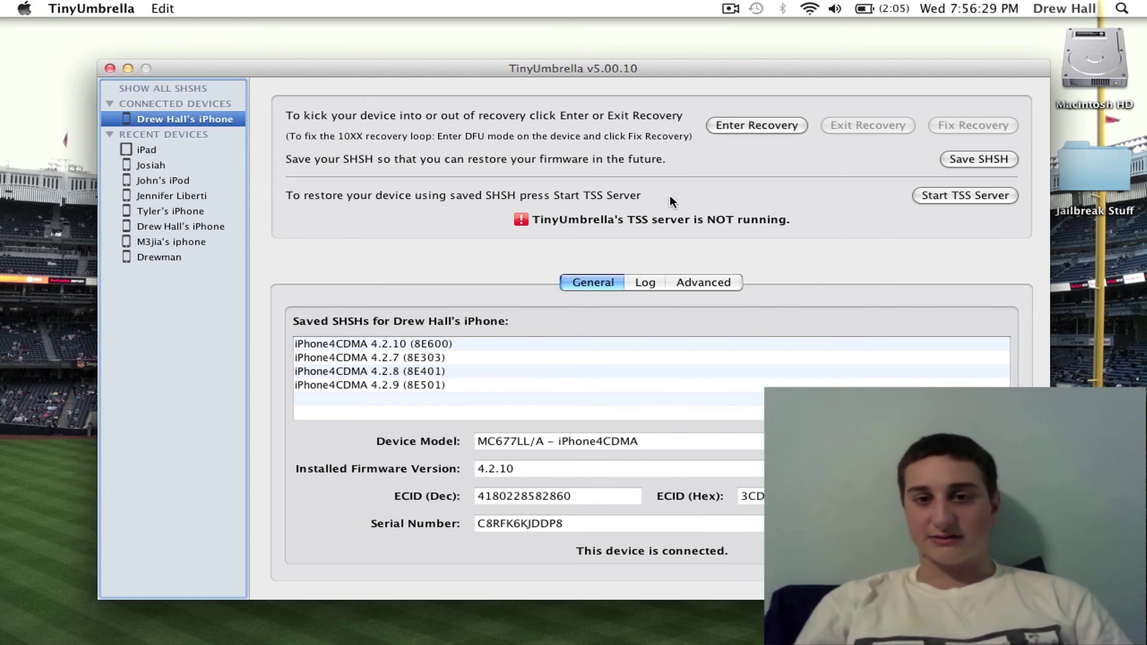
# Step: Save the iPhone's SHSH blobs (4.2.7–4.2.10), then review the save log and advanced settings
pyautogui.click(966, 160)
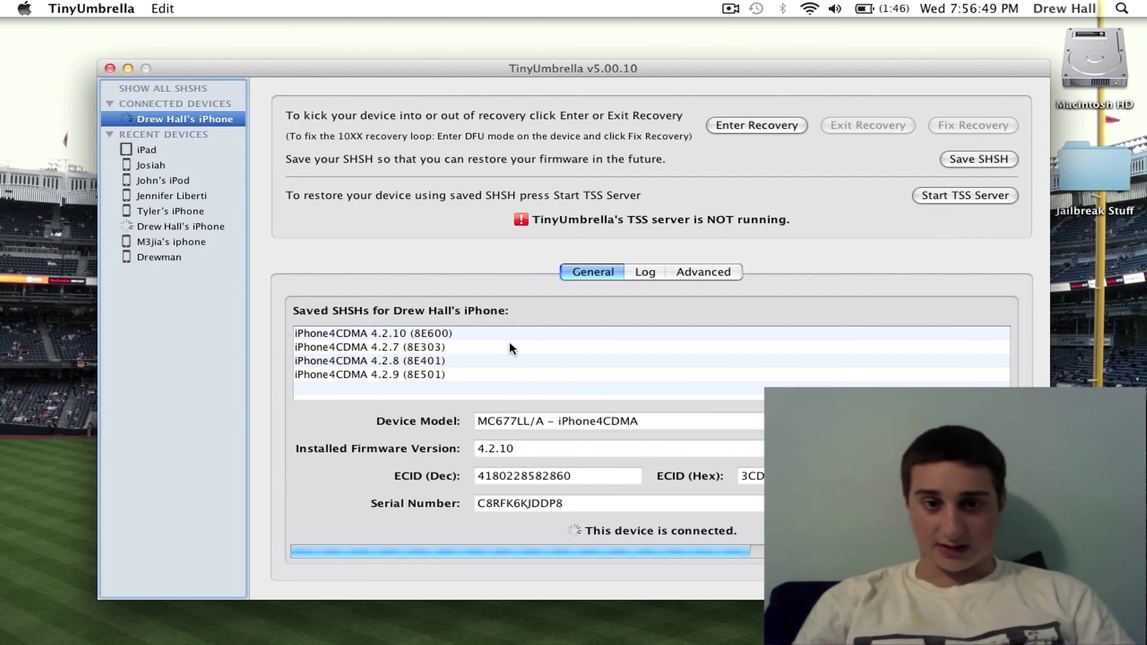
pyautogui.click(656, 277)
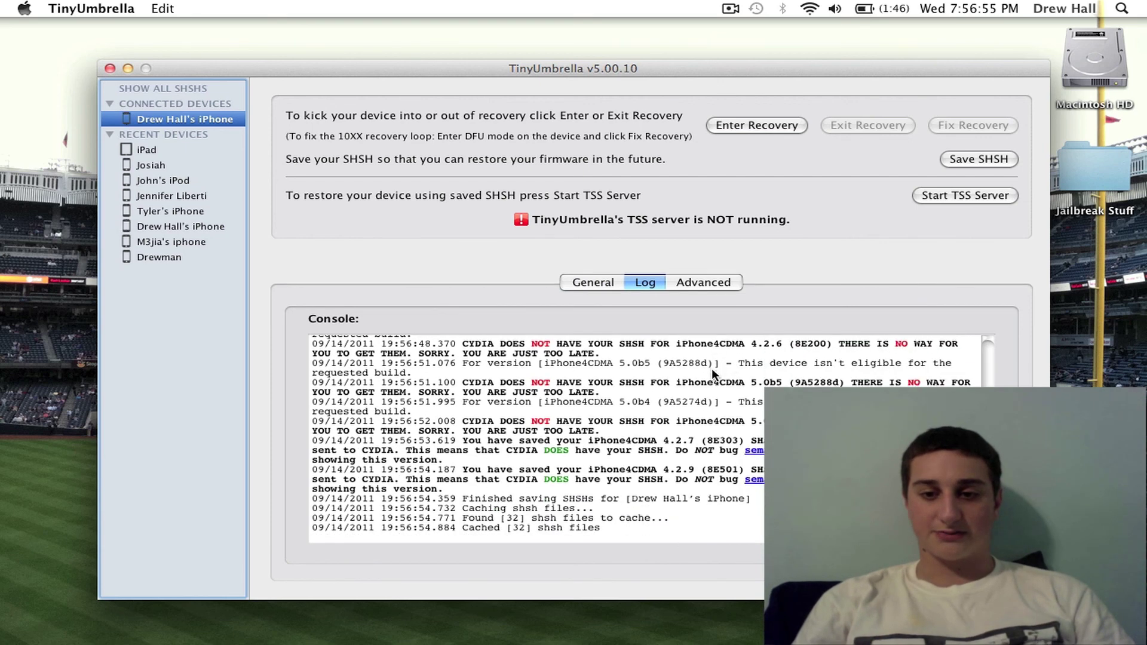
pyautogui.click(603, 285)
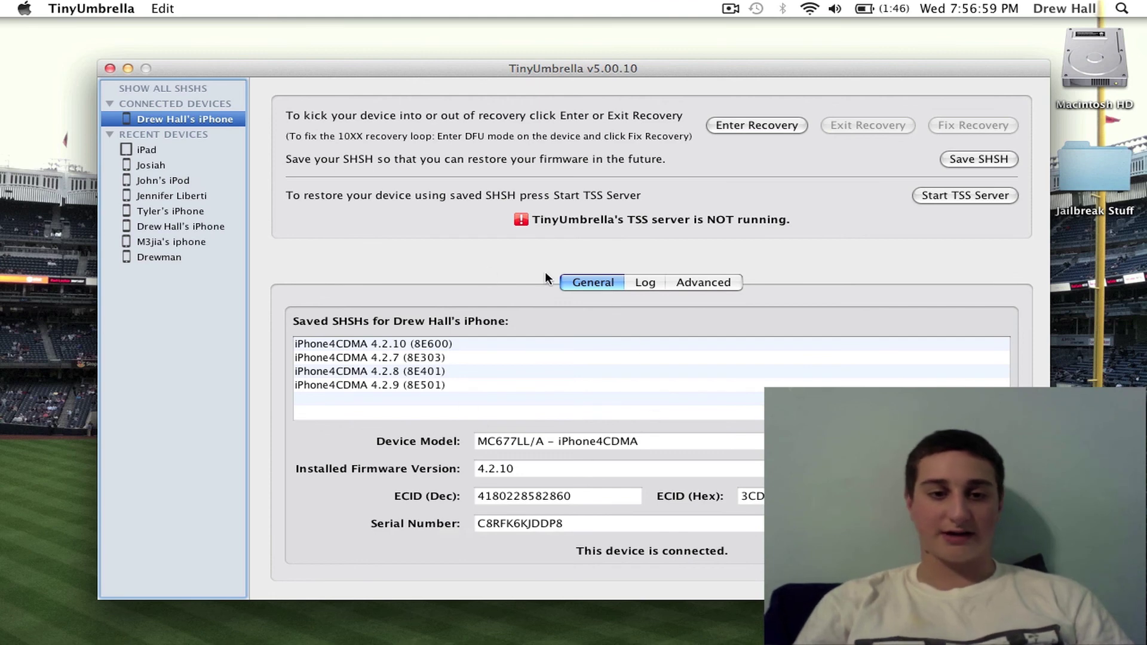
pyautogui.click(693, 284)
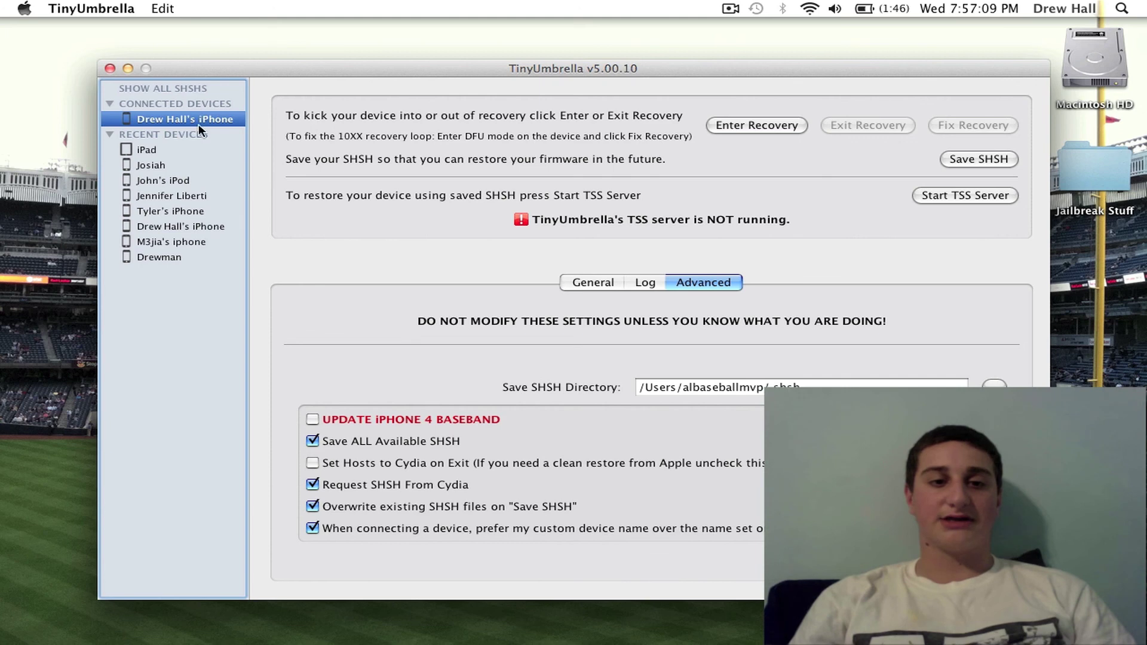
# Step: Return to the iPhone's saved SHSH list and start the local TSS server
pyautogui.click(576, 284)
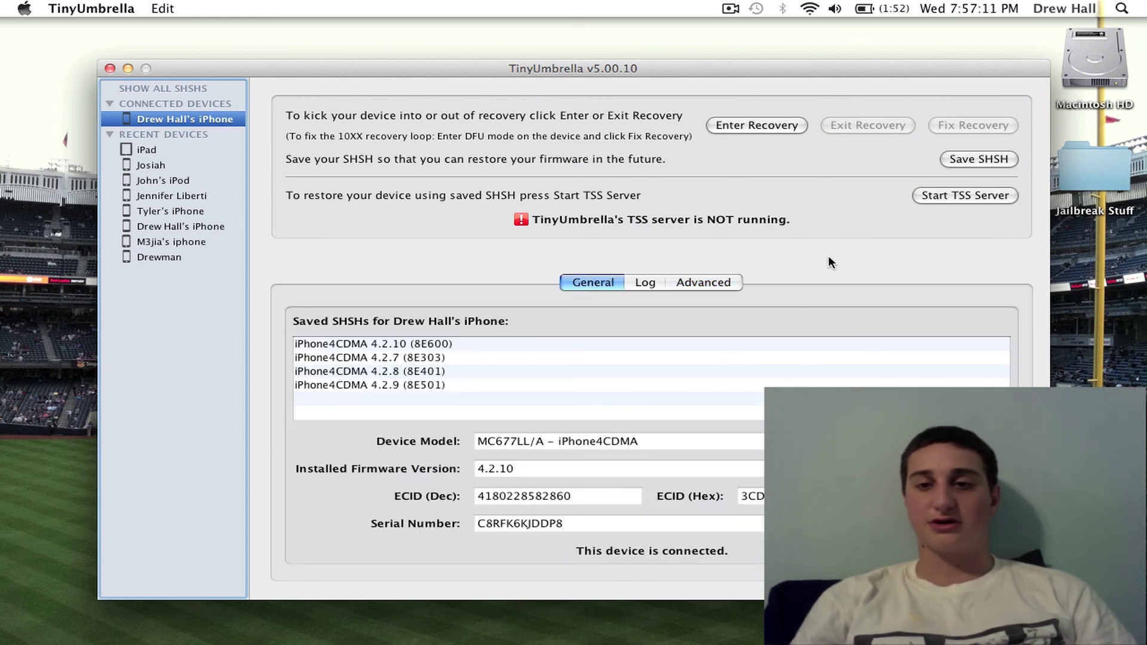
pyautogui.click(952, 196)
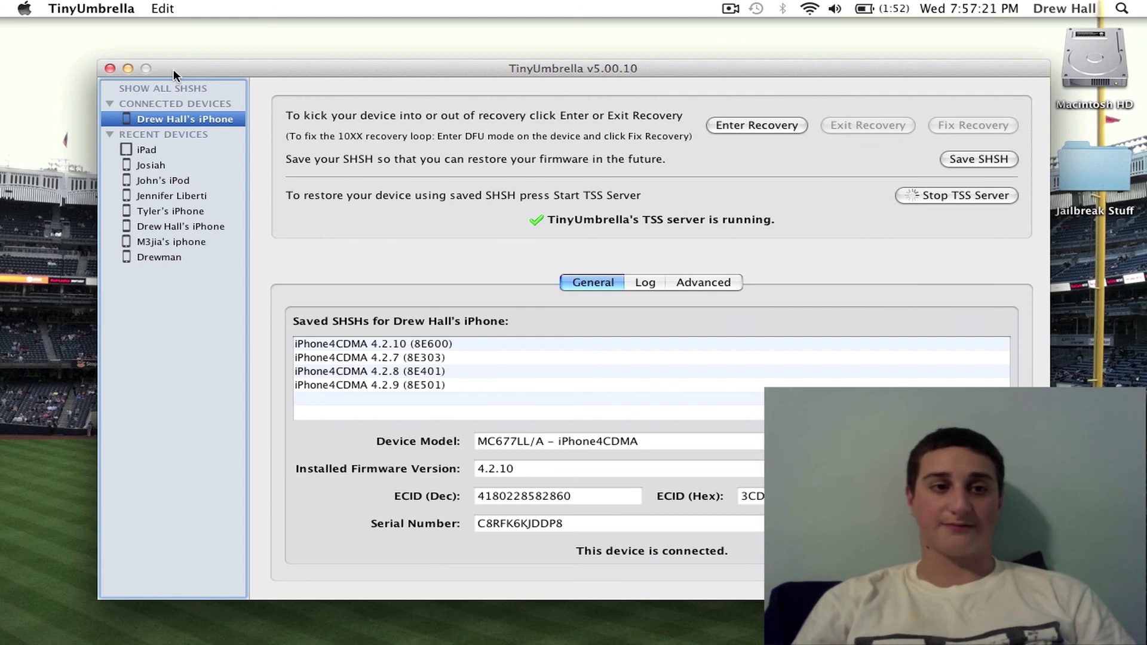
pyautogui.moveTo(455, 638)
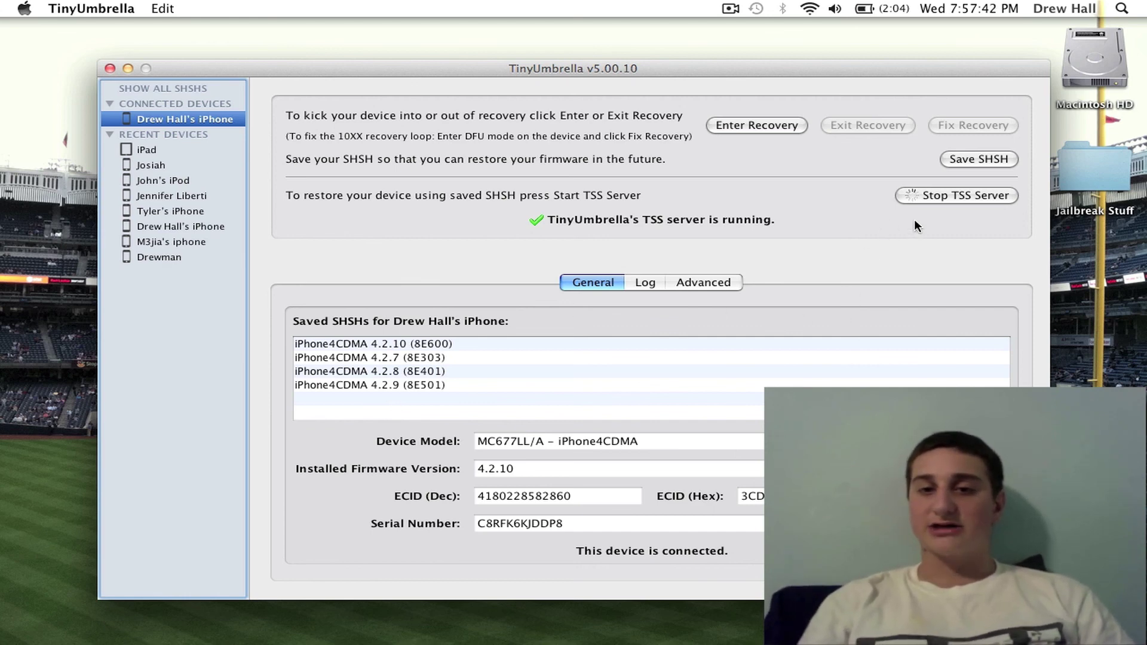
# Step: Stop TinyUmbrella's TSS server so it reports not running
pyautogui.click(941, 195)
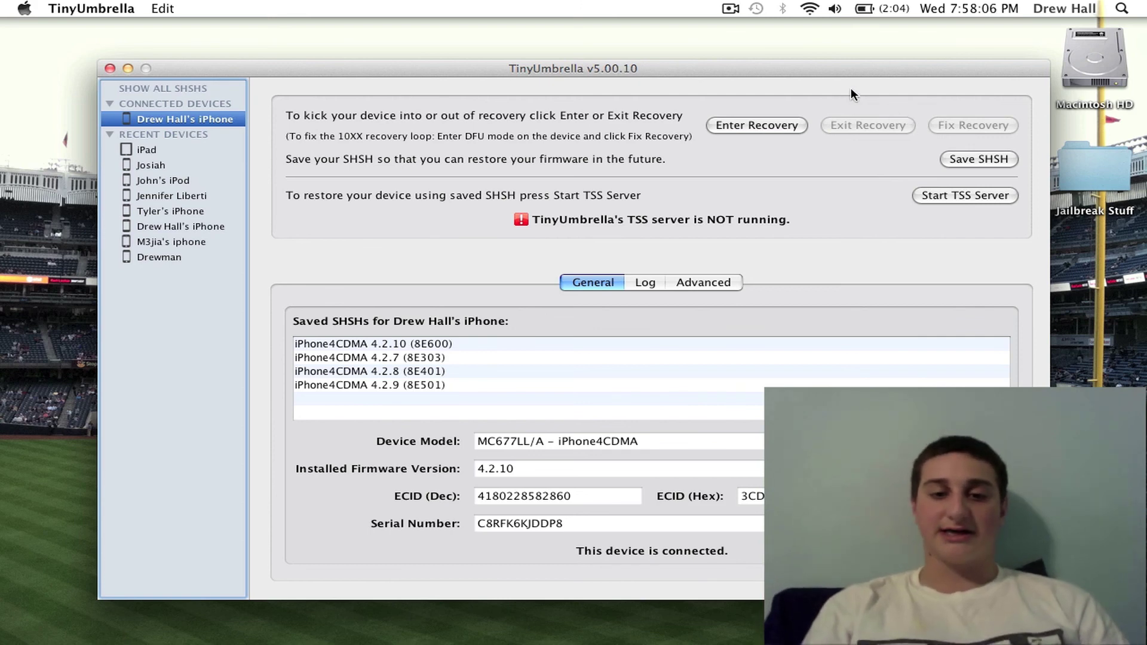
pyautogui.click(123, 9)
# Step: Quit TinyUmbrella, leaving only the Finder desktop showing
pyautogui.click(105, 132)
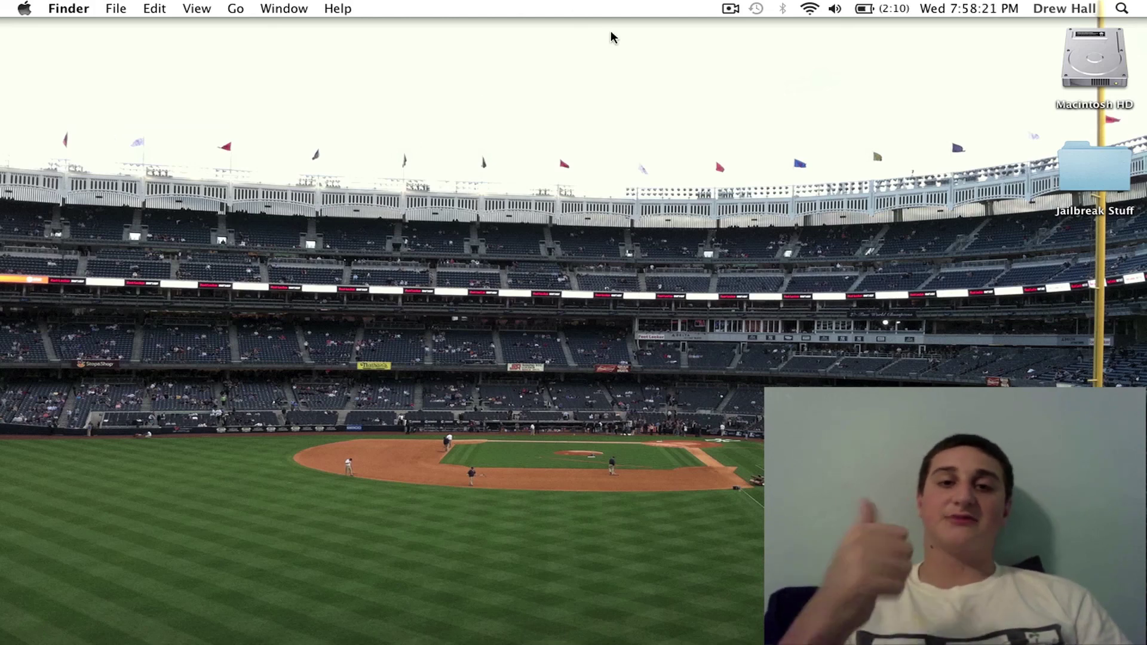
pyautogui.click(730, 8)
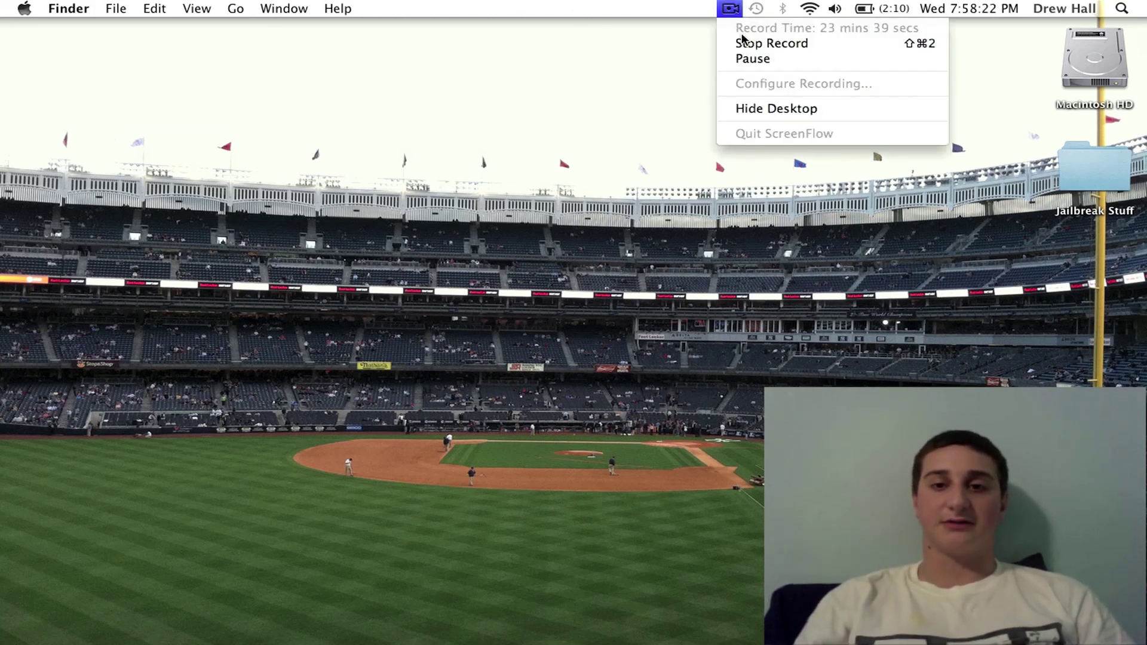